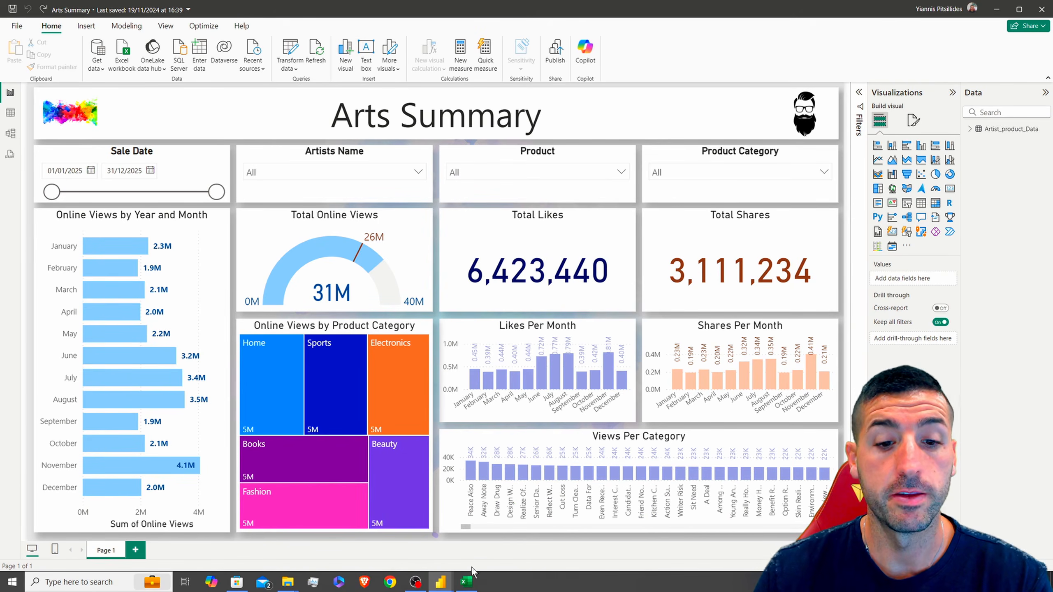
- Switch to the blank report and open the Artist_Product_Data Excel workbook from the 29. Creating a Simple Power BI Dashboard folder as its data source
mouse_move(441, 583)
left_click(486, 546)
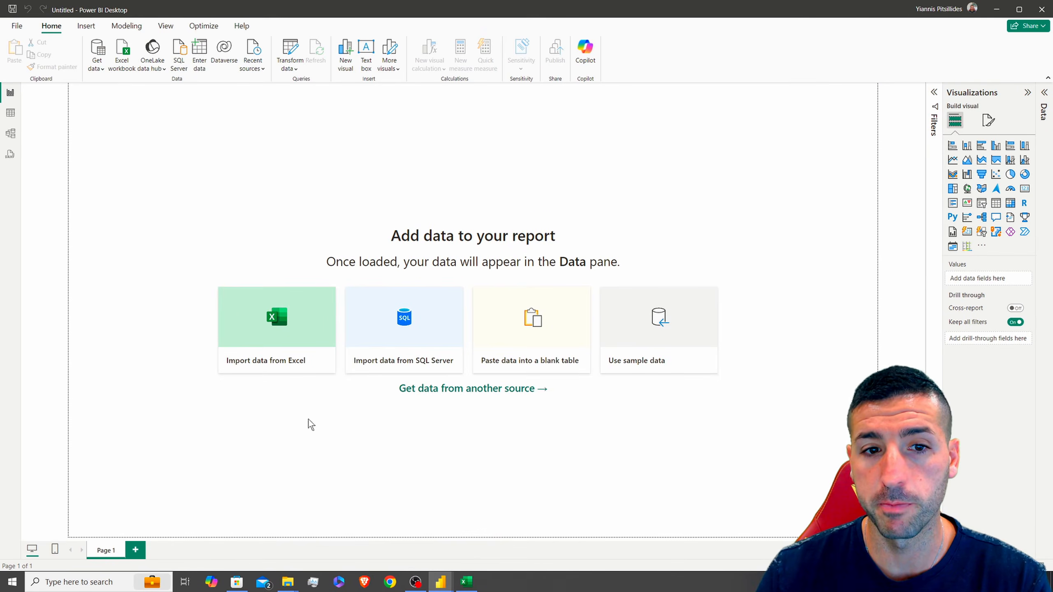
left_click(96, 66)
left_click(146, 103)
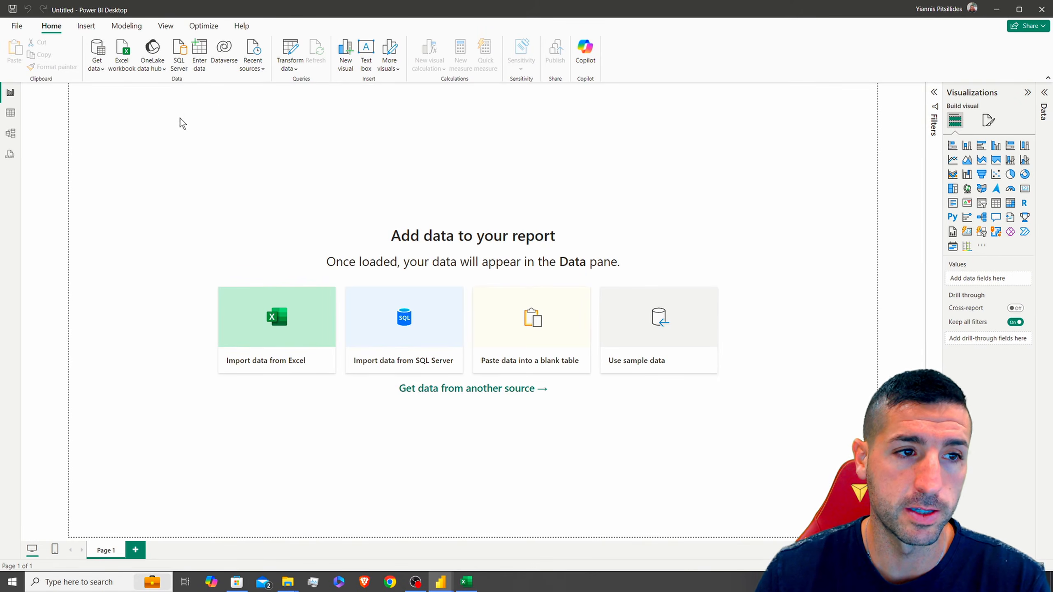
left_click(325, 226)
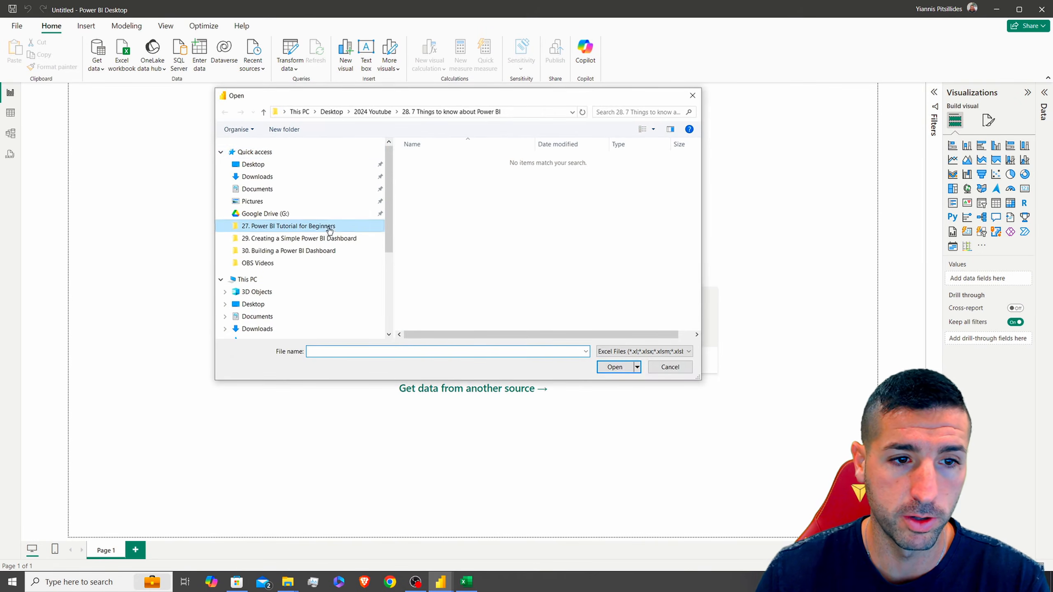
left_click(372, 111)
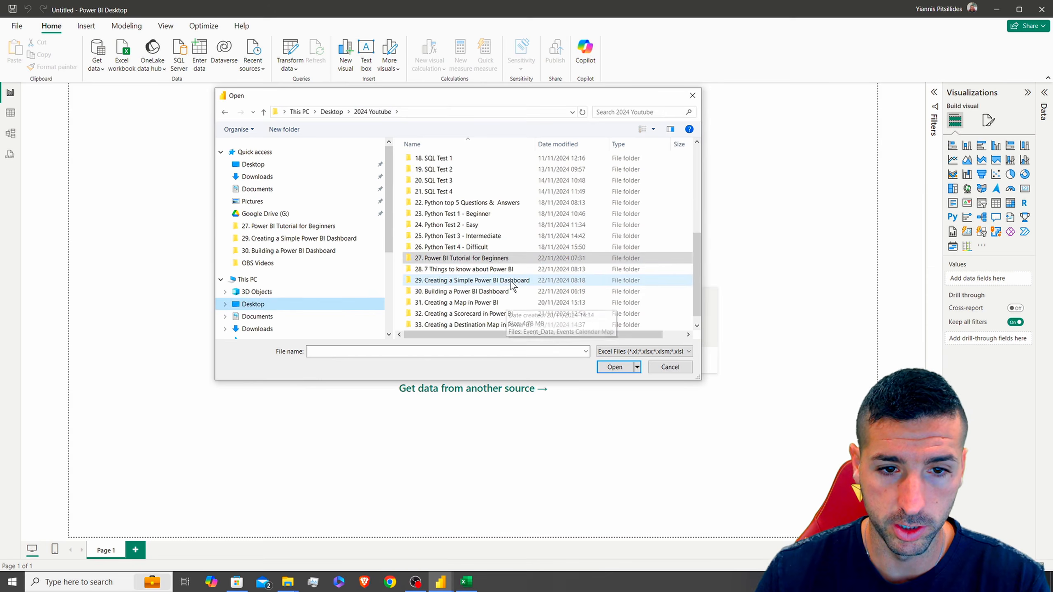
double_click(513, 280)
left_click(461, 162)
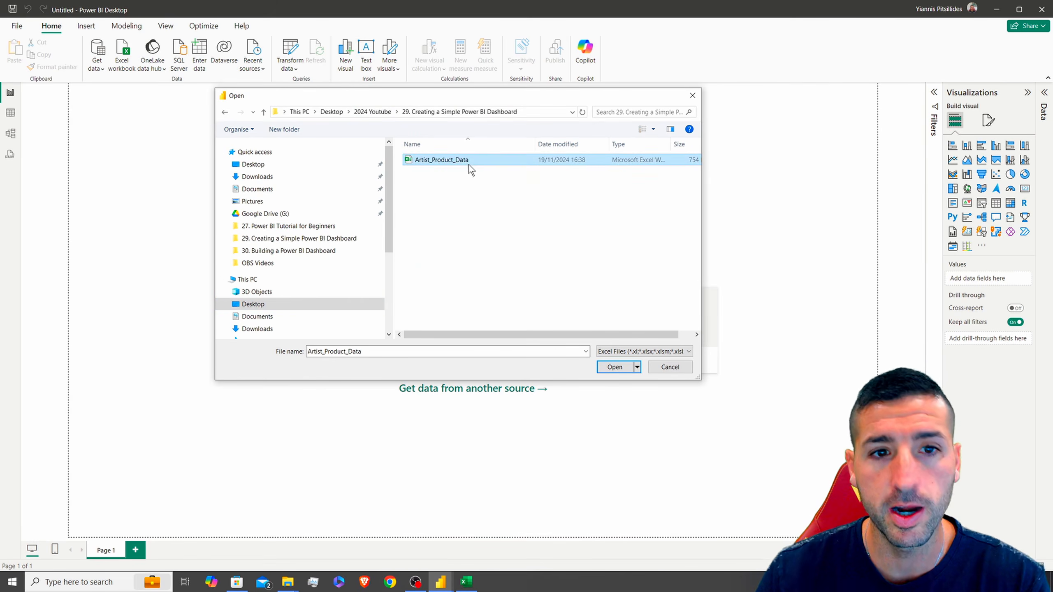
left_click(616, 368)
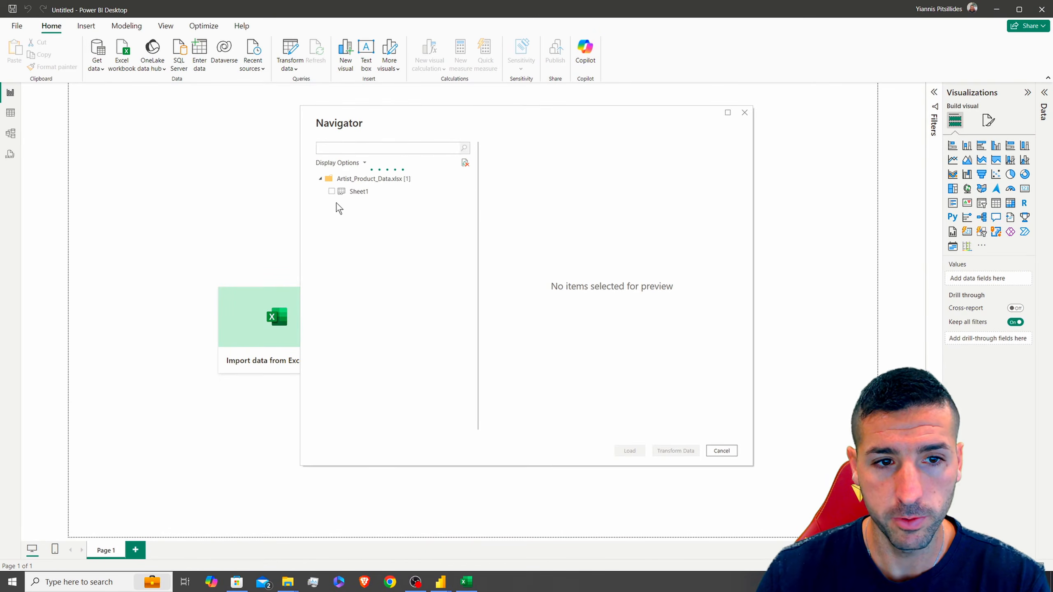
- Select Sheet1 of the Artist_Product_Data workbook and load it into the report
left_click(332, 191)
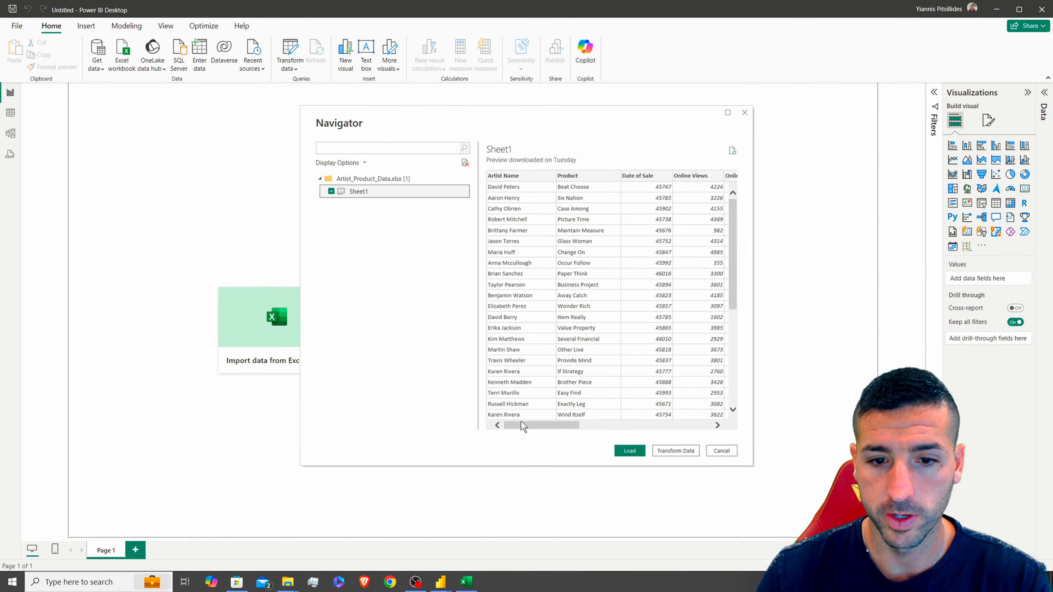
mouse_move(548, 426)
left_mouse_down()
mouse_move(706, 428)
mouse_move(549, 427)
left_mouse_up()
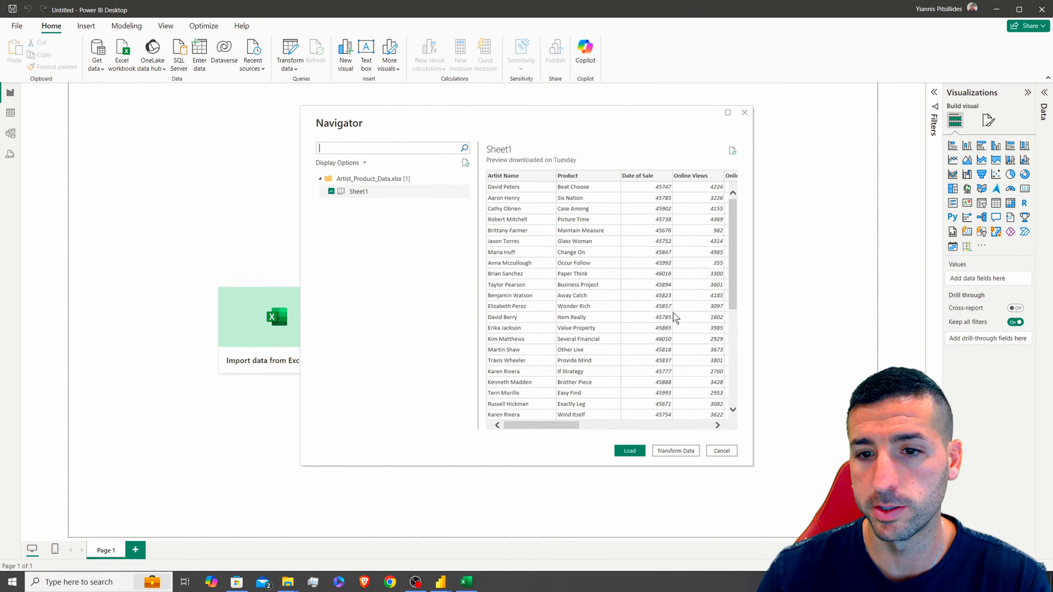
left_click(630, 451)
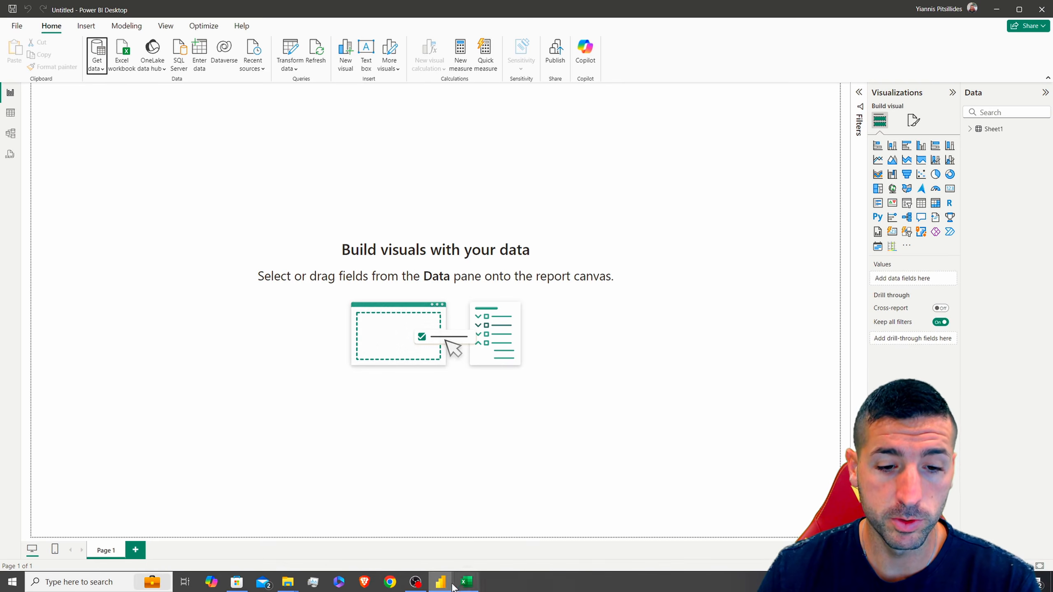
mouse_move(456, 573)
left_click(385, 539)
left_click_drag(655, 9, 0, 98)
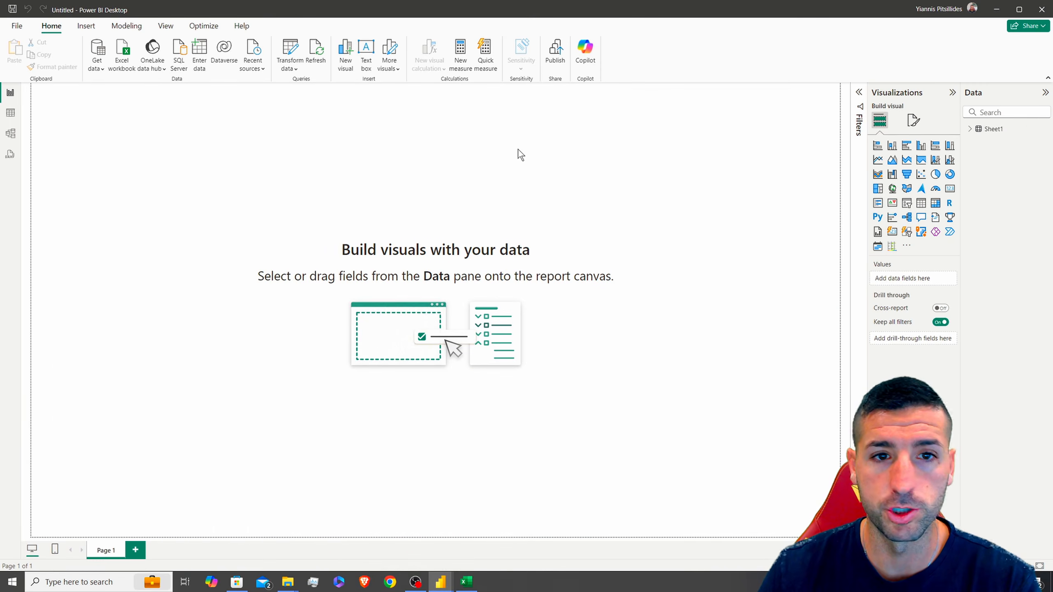
- Set the report page's canvas background to light grey with 0% transparency
left_click(913, 120)
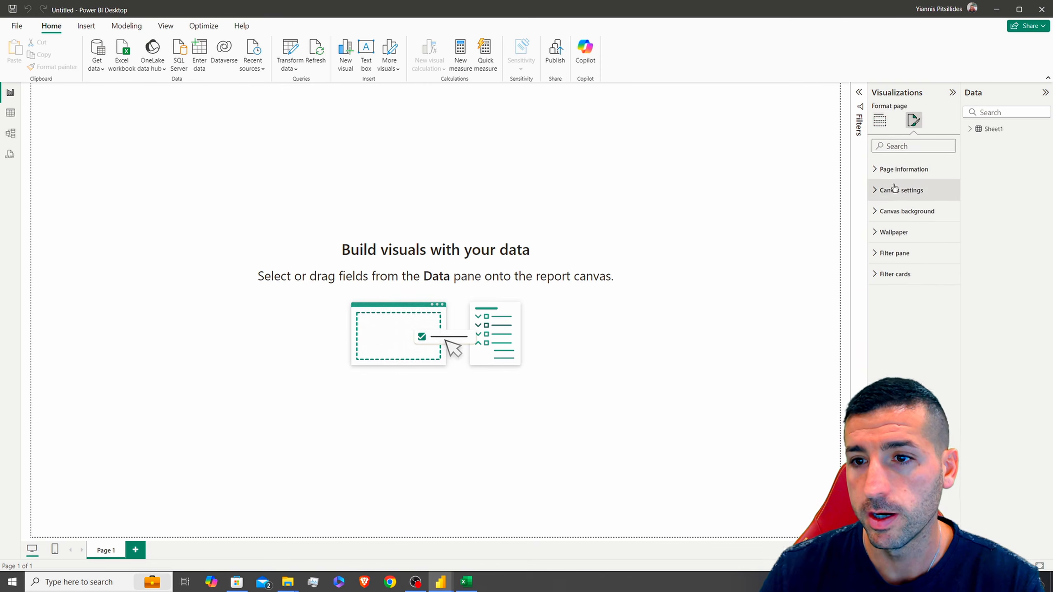
left_click(892, 211)
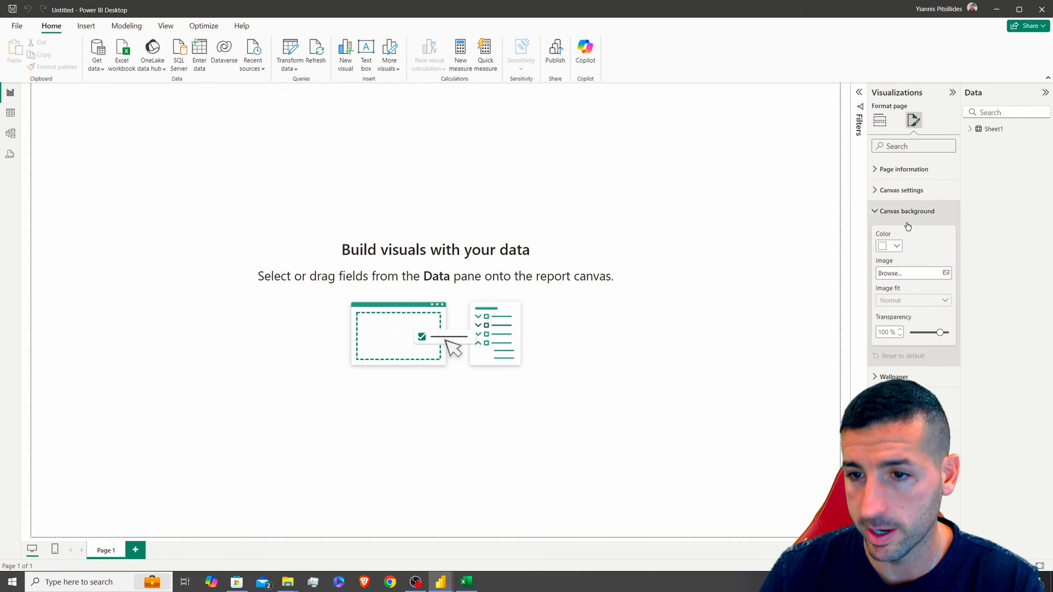
left_click(897, 248)
left_click(891, 307)
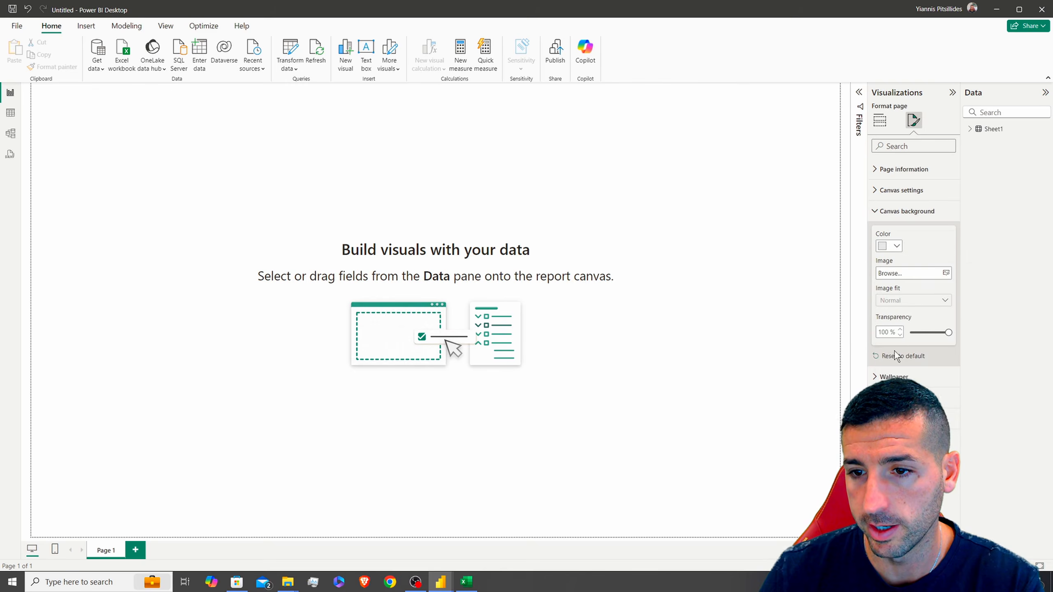
left_click(911, 333)
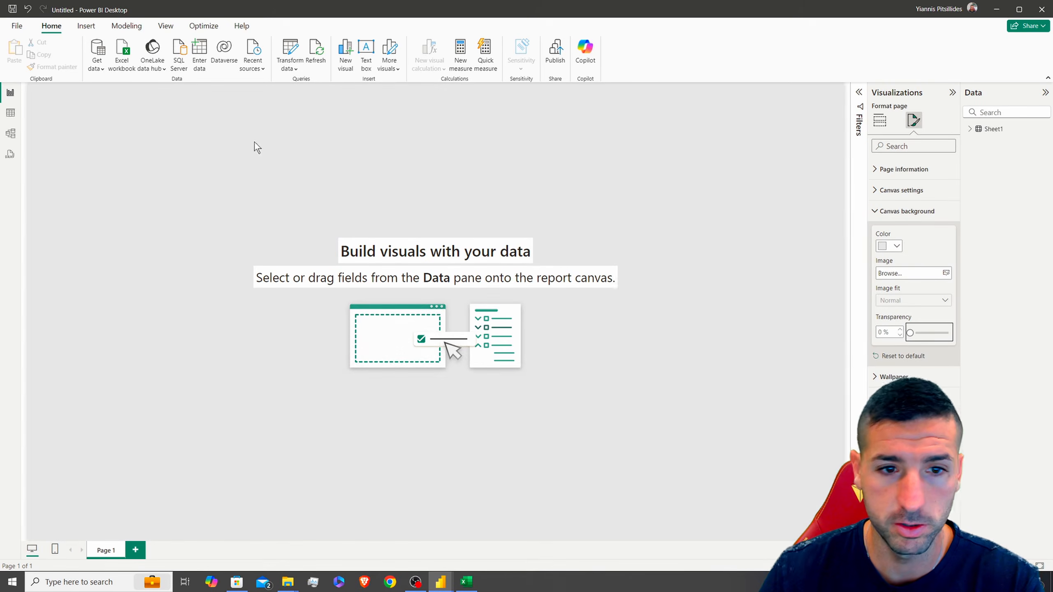
left_click(364, 199)
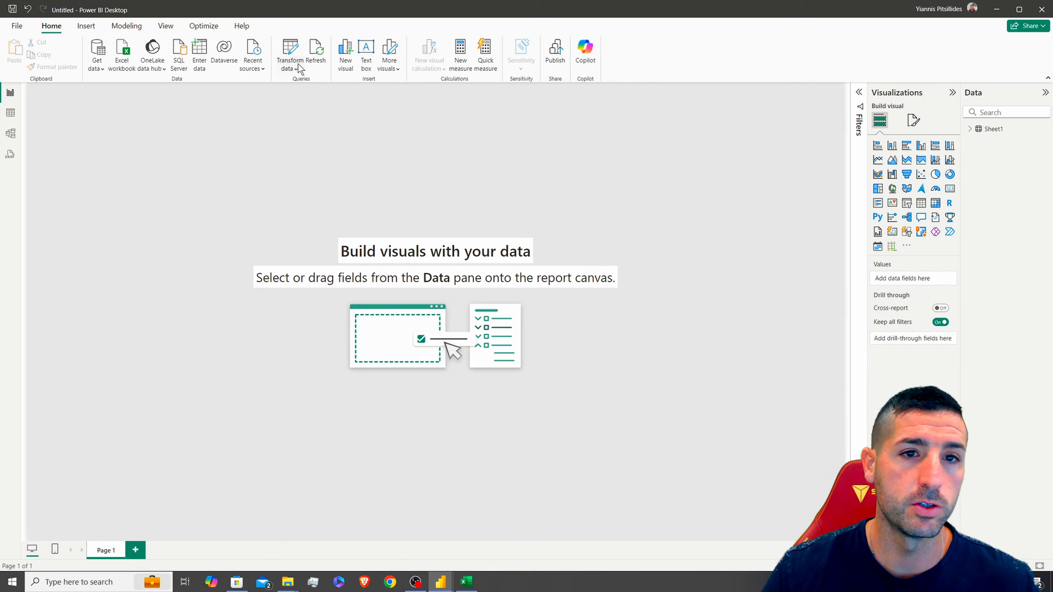
- Insert the pngwing.com (7) picture onto the report page
left_click(87, 29)
left_click(381, 49)
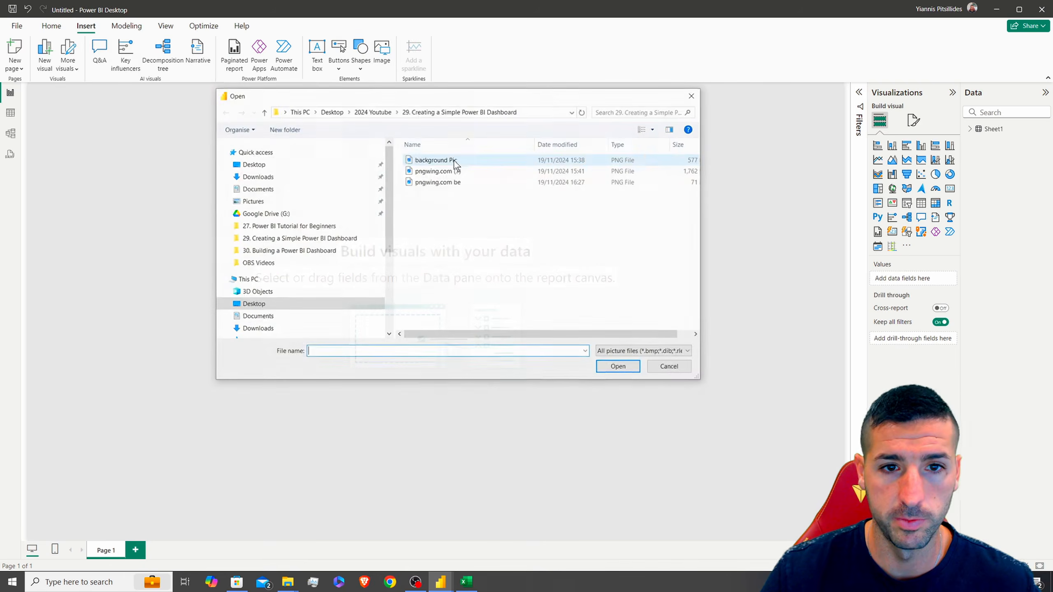
left_click(440, 171)
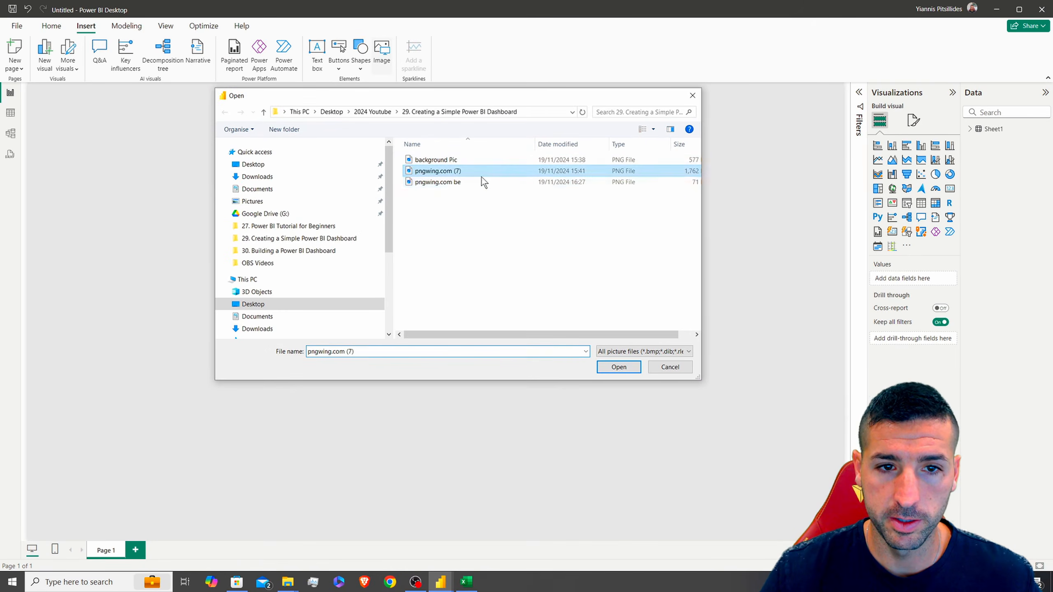
left_click(618, 368)
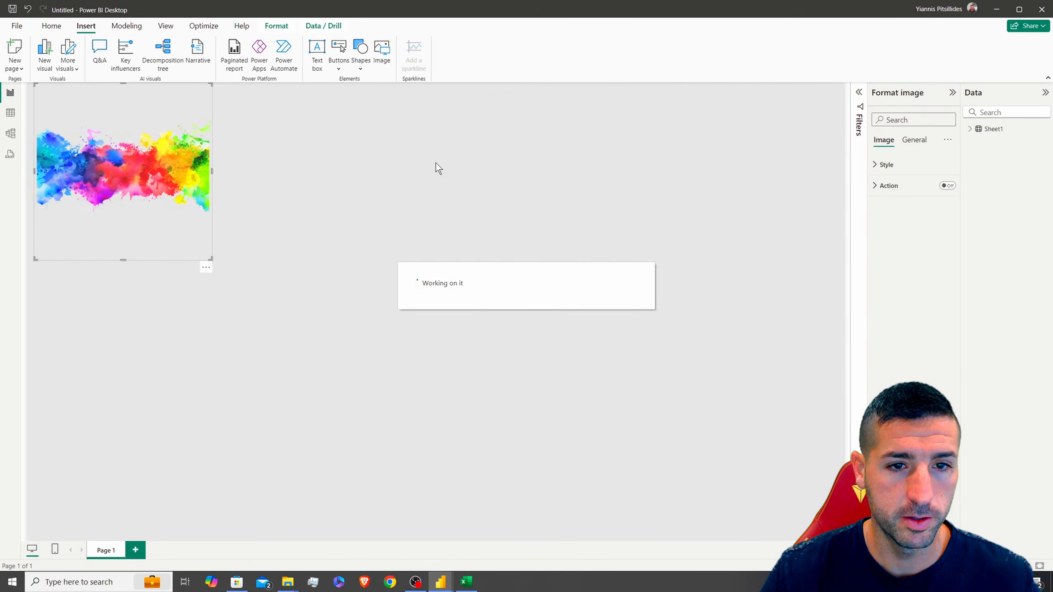
- Enlarge the paint-splash image to span the page's full width, leaving a narrow gap above it
left_click_drag(210, 260, 606, 421)
left_click_drag(435, 266, 600, 253)
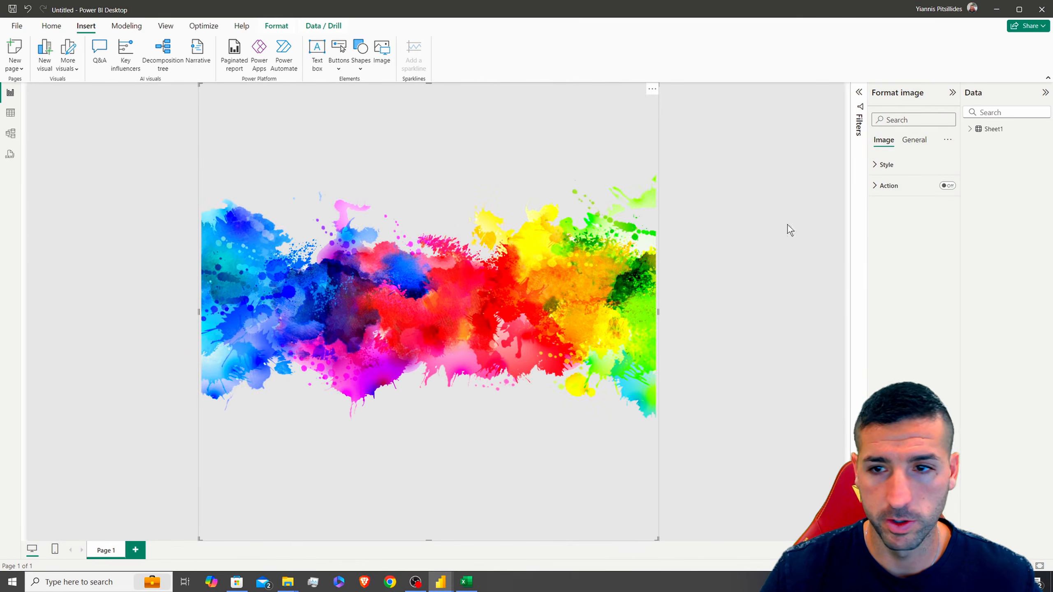
left_click_drag(659, 311, 843, 314)
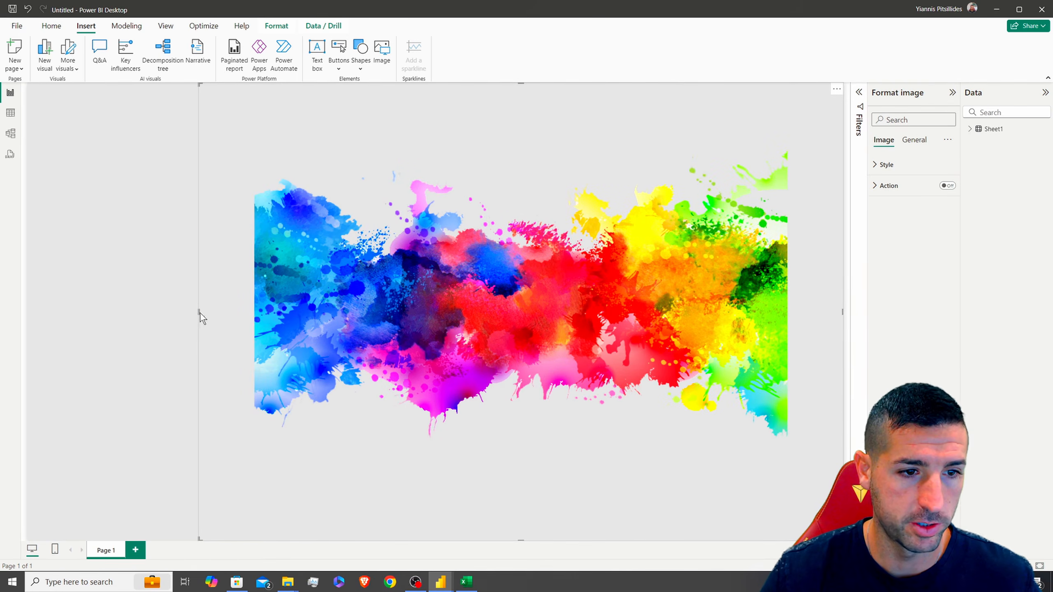
left_click_drag(200, 313, 28, 313)
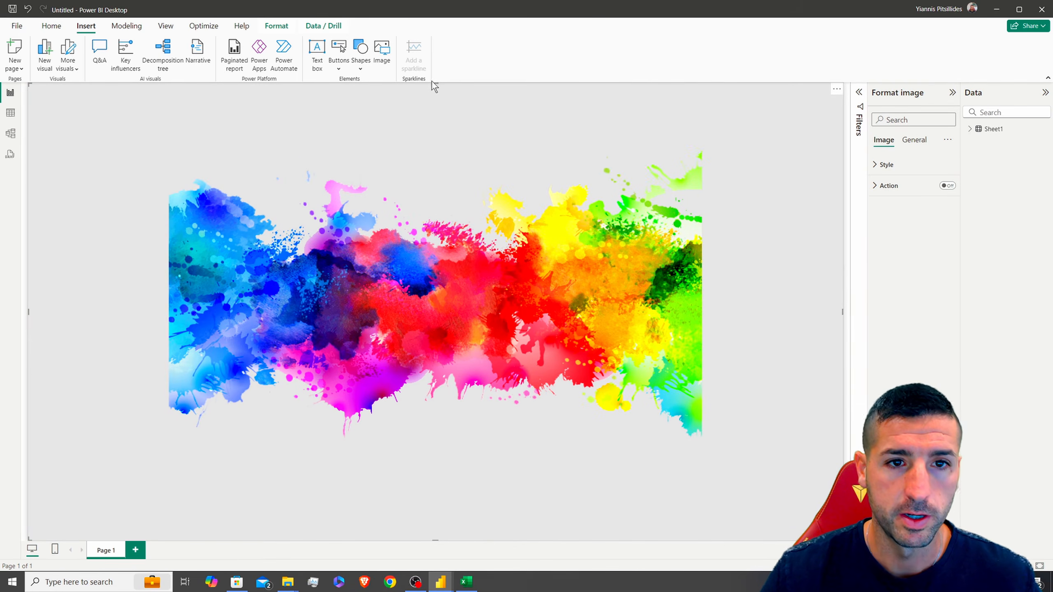
left_click_drag(435, 83, 433, 120)
left_click(679, 103)
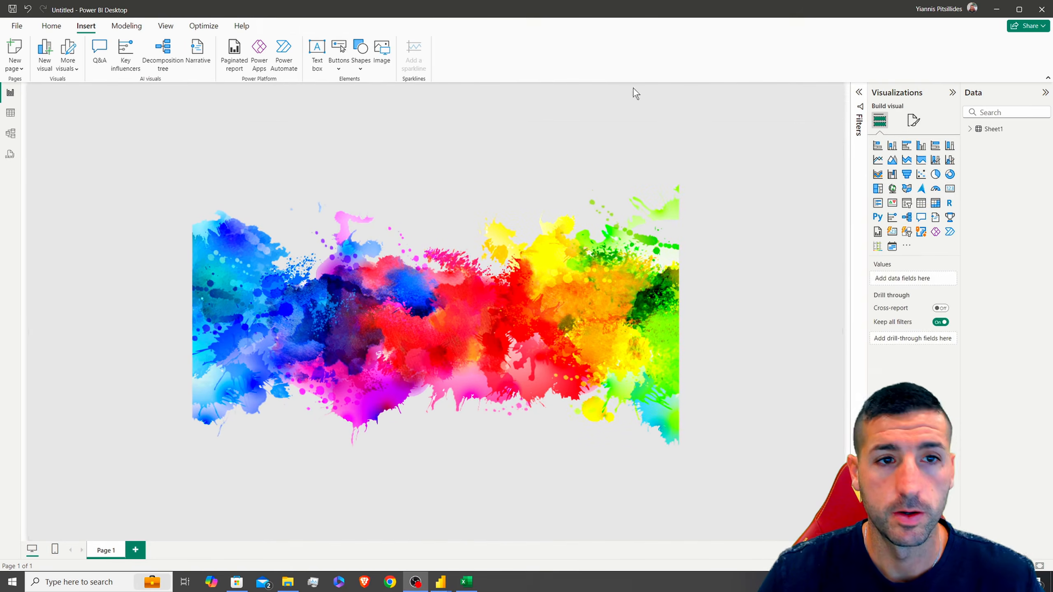
- Insert a rectangle shape and stretch it across the page's full width over the paint-splash image
left_click(361, 62)
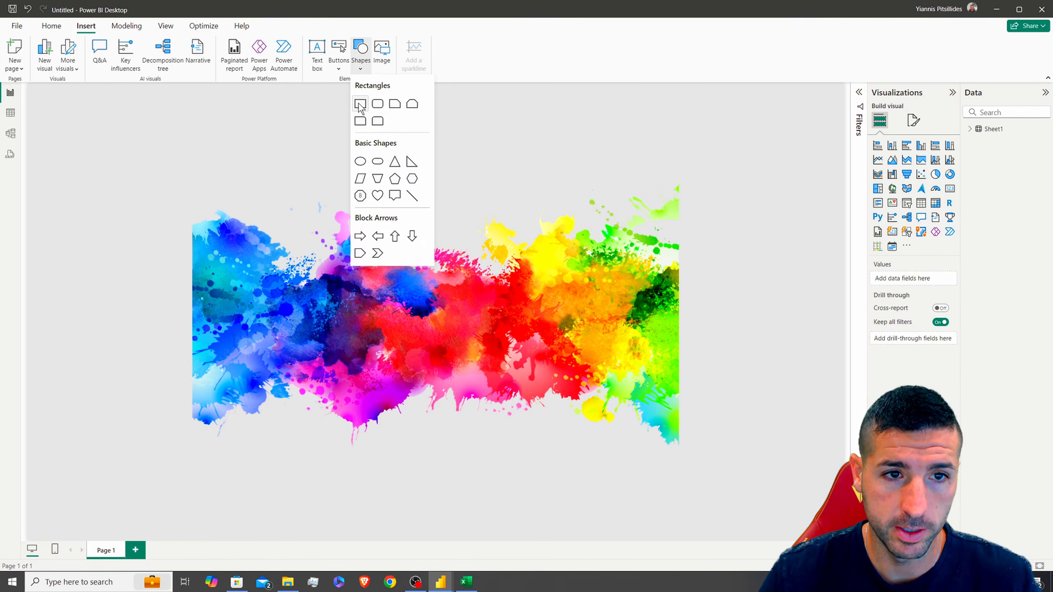
left_click(358, 103)
left_click_drag(185, 250, 120, 240)
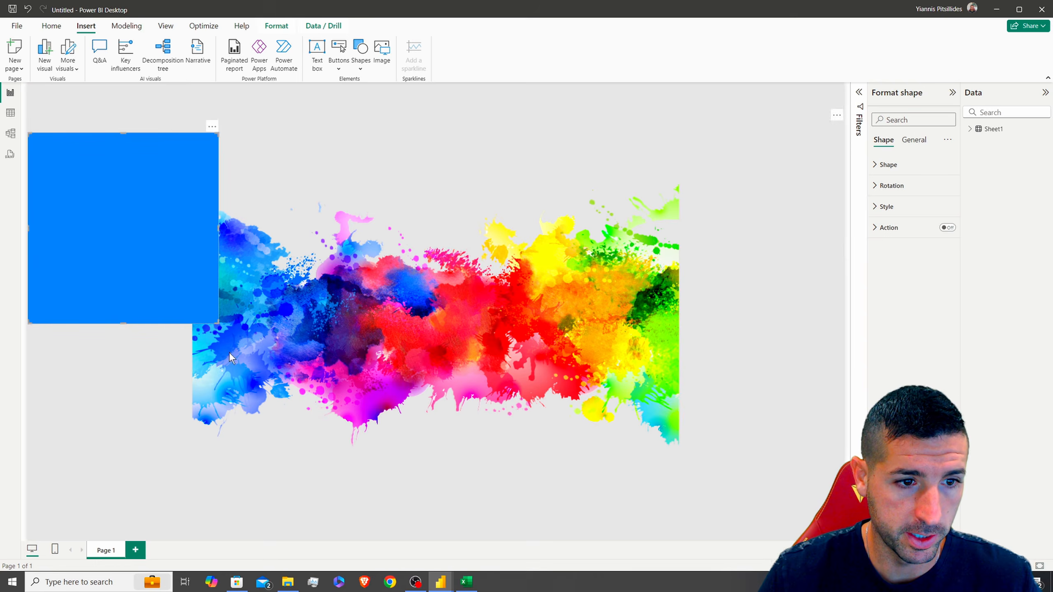
left_click_drag(217, 322, 843, 494)
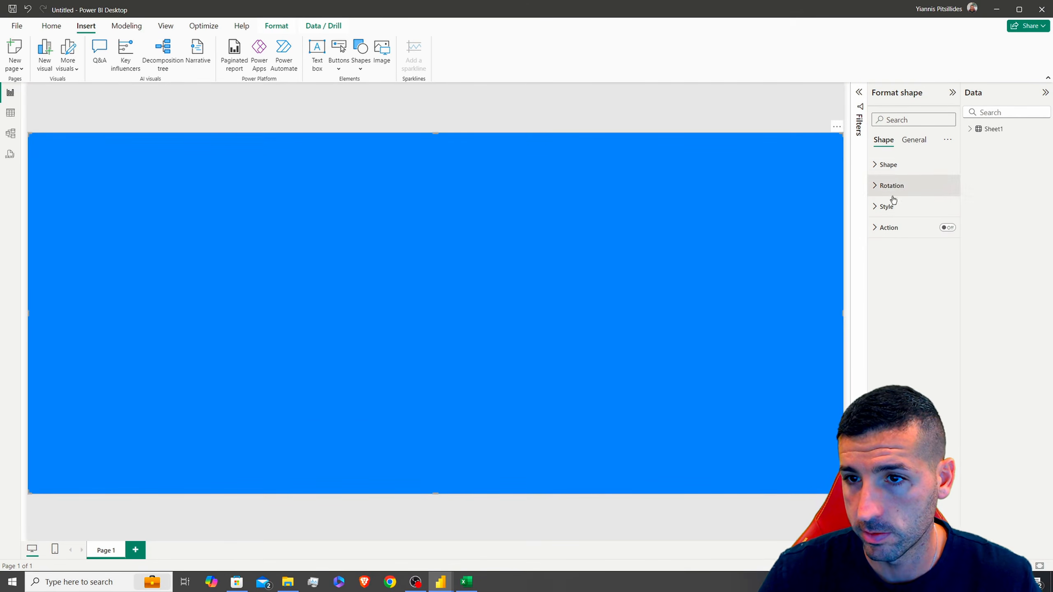
- Give the rectangle a light grey, partly transparent fill and turn off its border
left_click(890, 208)
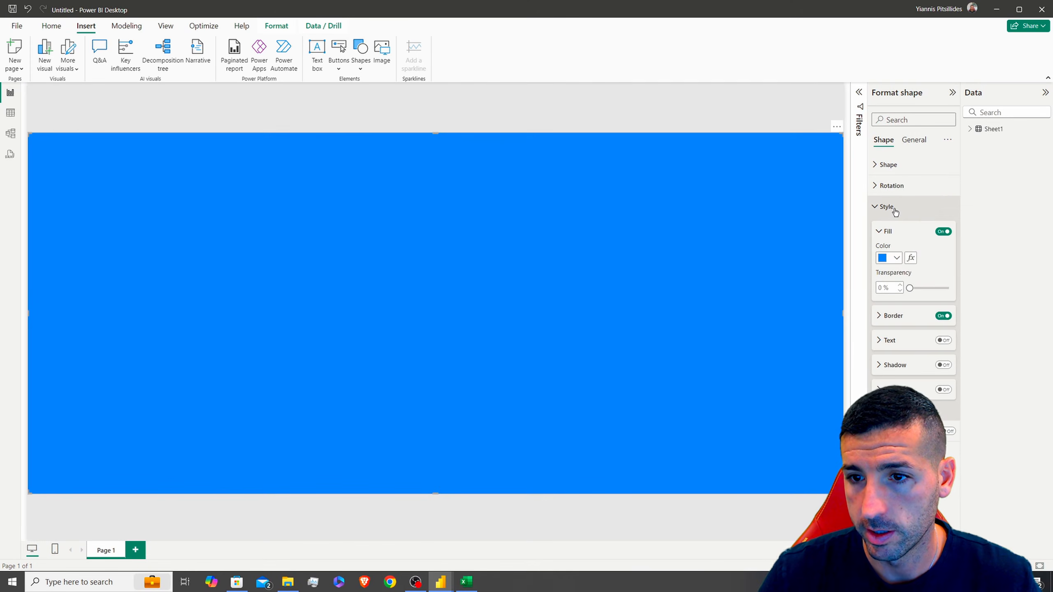
left_click(892, 258)
left_click(890, 319)
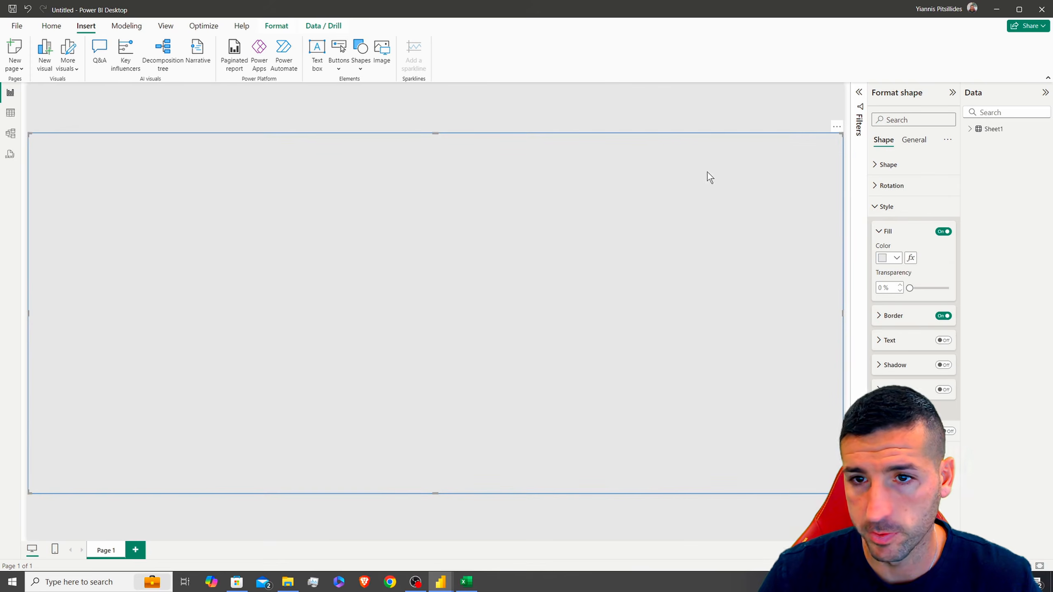
left_click(944, 315)
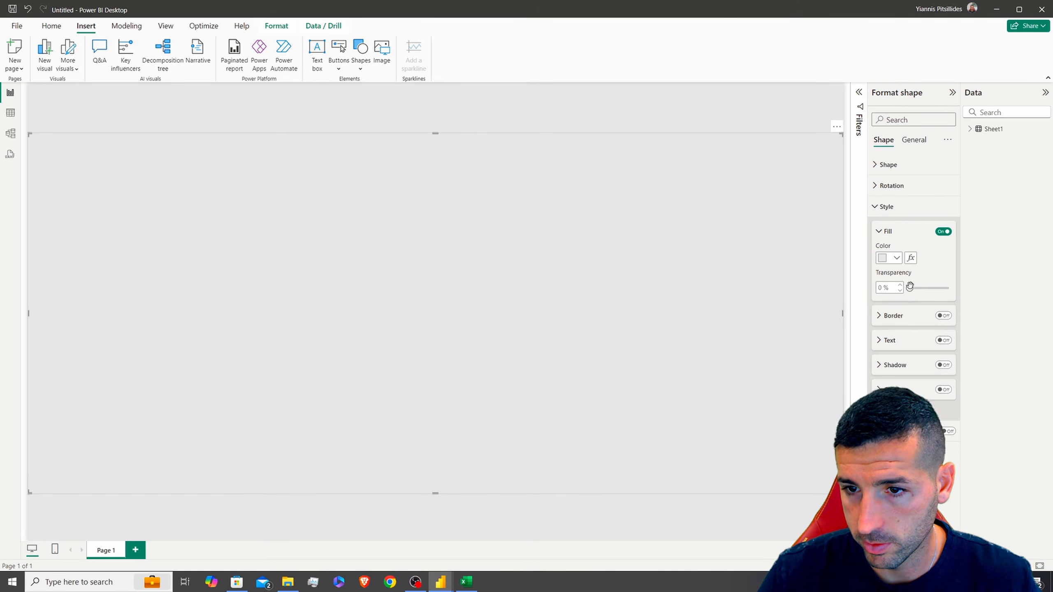
mouse_move(910, 288)
left_mouse_down()
mouse_move(947, 290)
mouse_move(914, 290)
mouse_move(929, 290)
left_mouse_up()
left_click(641, 98)
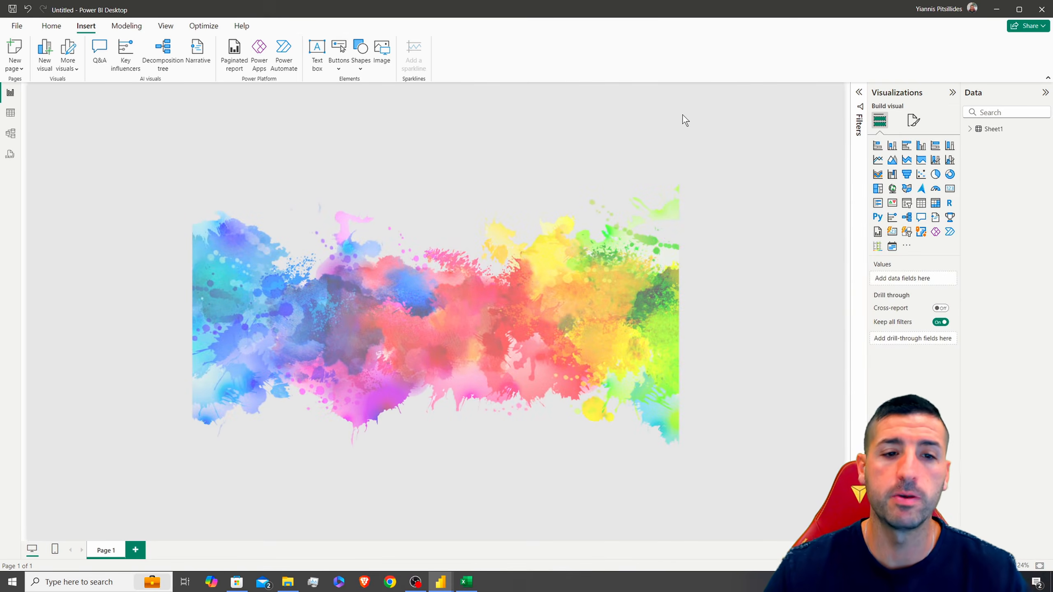
- Narrow the rectangle to uncover the image's edge, and set the image's scaling to Fit
left_click(645, 315)
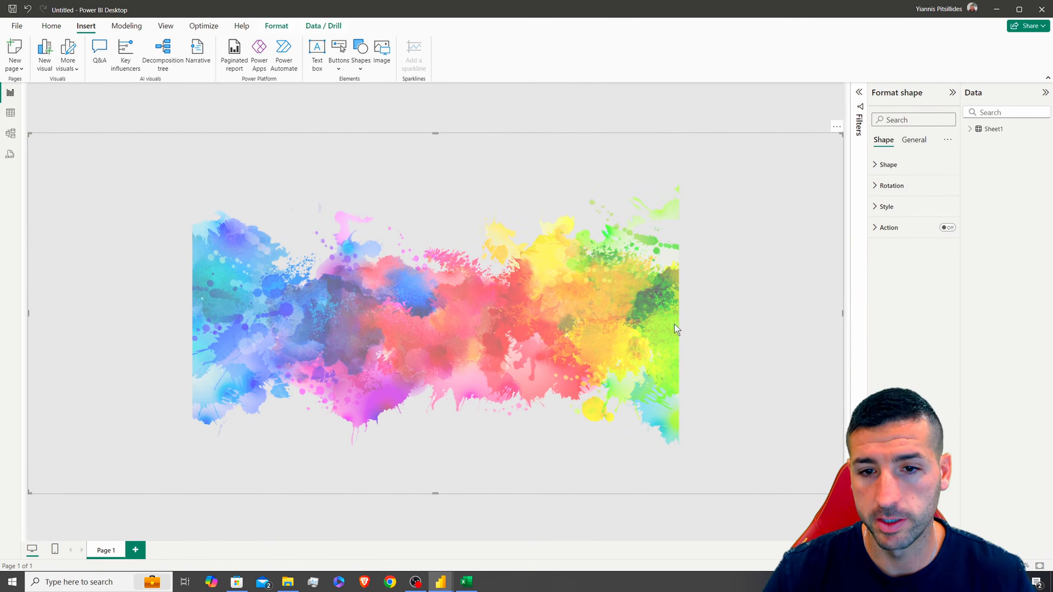
left_click_drag(843, 313, 641, 317)
left_click(661, 305)
left_click(886, 164)
left_click(910, 200)
left_click(905, 226)
left_click(908, 199)
left_click(898, 237)
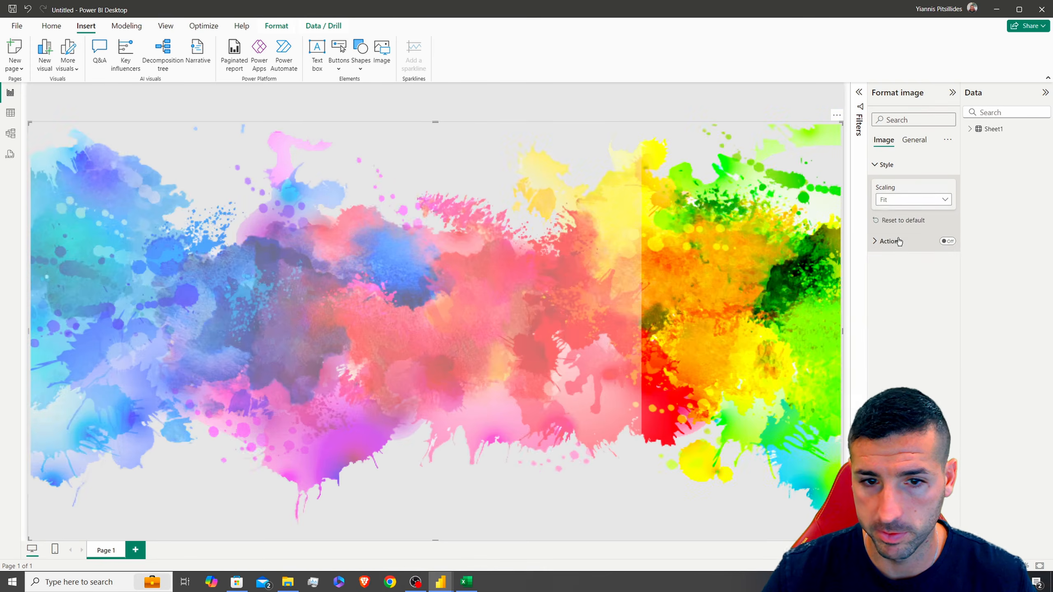
- Stretch the rectangle back to the page's full width and extend its upper and lower edges to cover more of the image
left_click(736, 106)
left_click(588, 350)
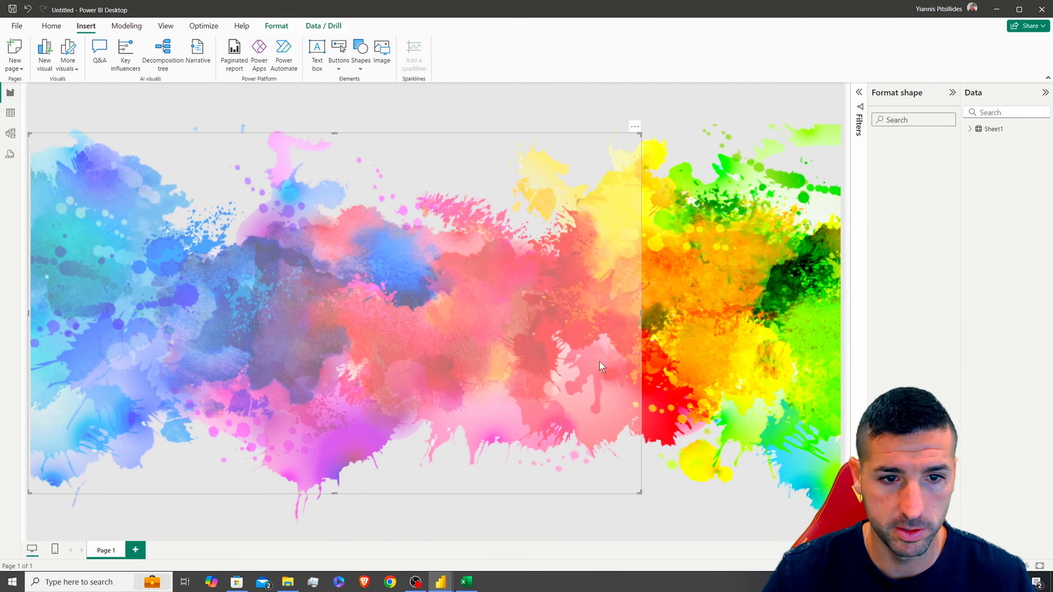
left_click_drag(642, 314, 843, 314)
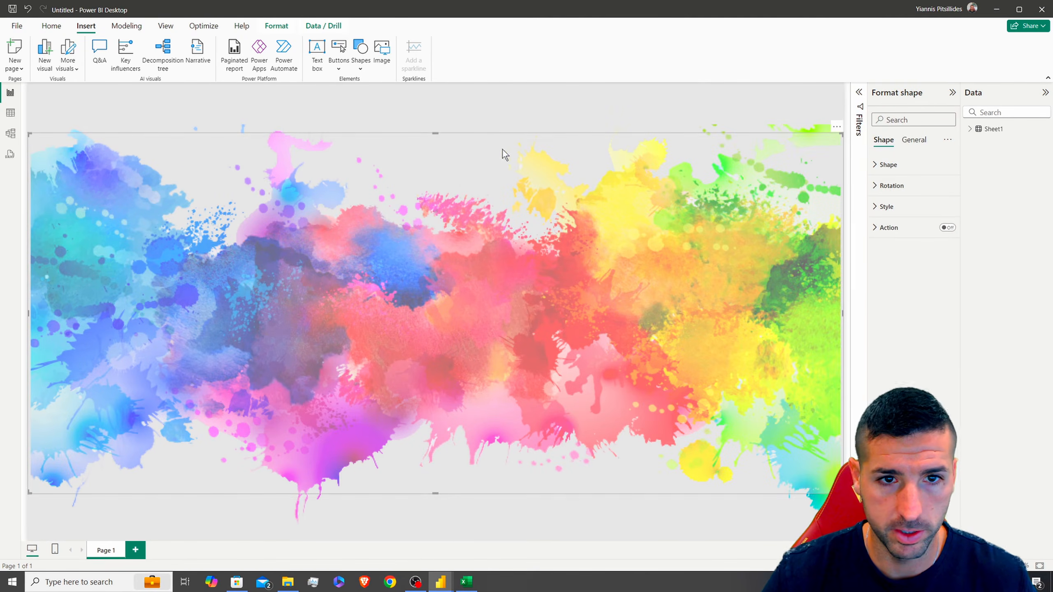
left_click_drag(435, 133, 435, 107)
left_click_drag(435, 494, 433, 520)
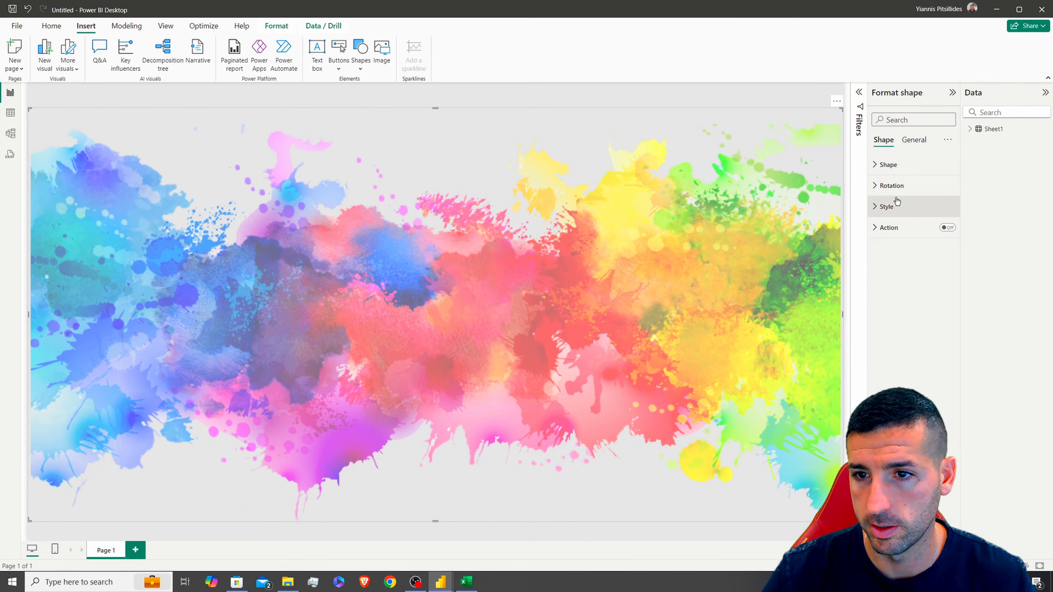
- Set the light grey rectangle's fill transparency to about 27% to mute the paint-splash image further
left_click(887, 206)
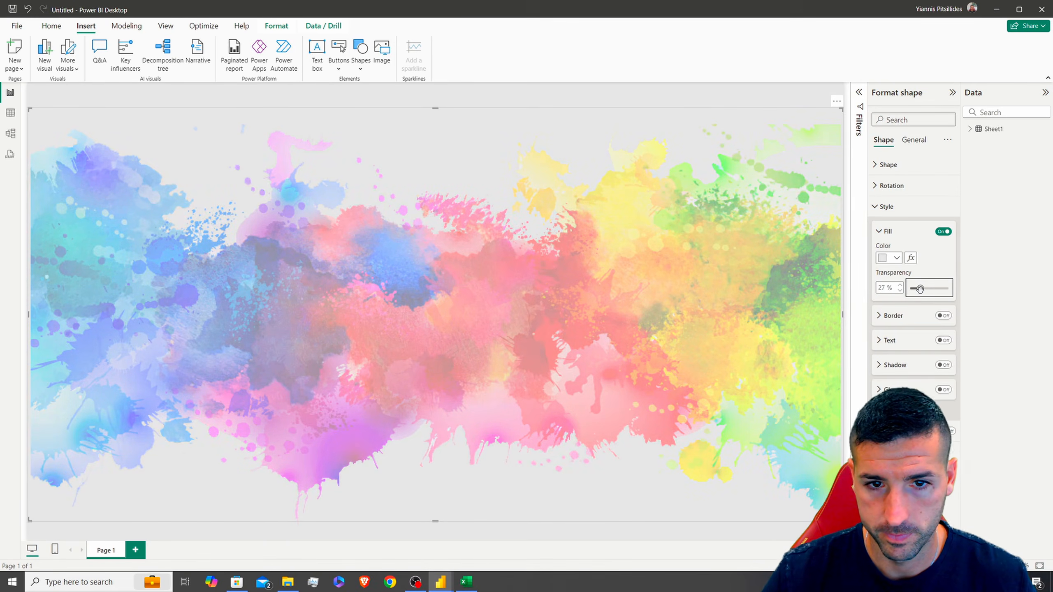
left_click(494, 98)
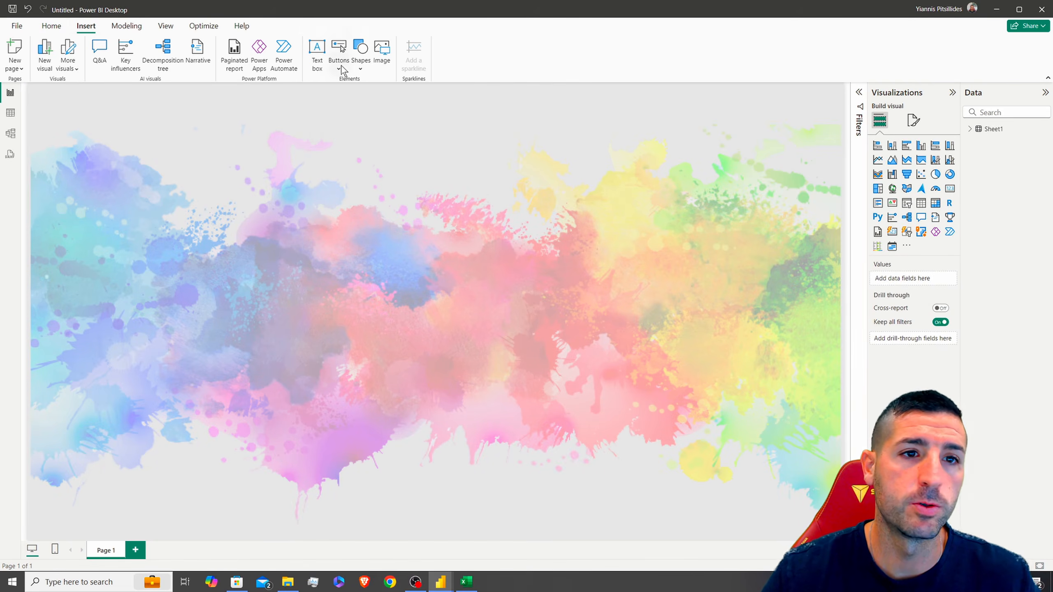
- Insert a text box and stretch it into a title bar across the full width of the page's upper edge
left_click(317, 62)
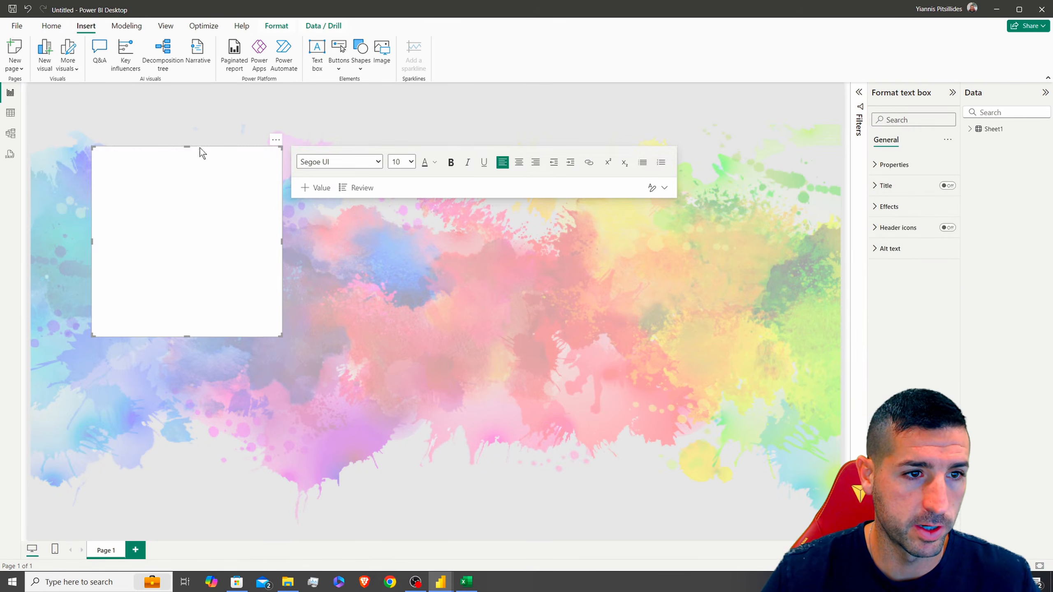
left_click_drag(204, 150, 146, 93)
left_click_drag(224, 279, 838, 140)
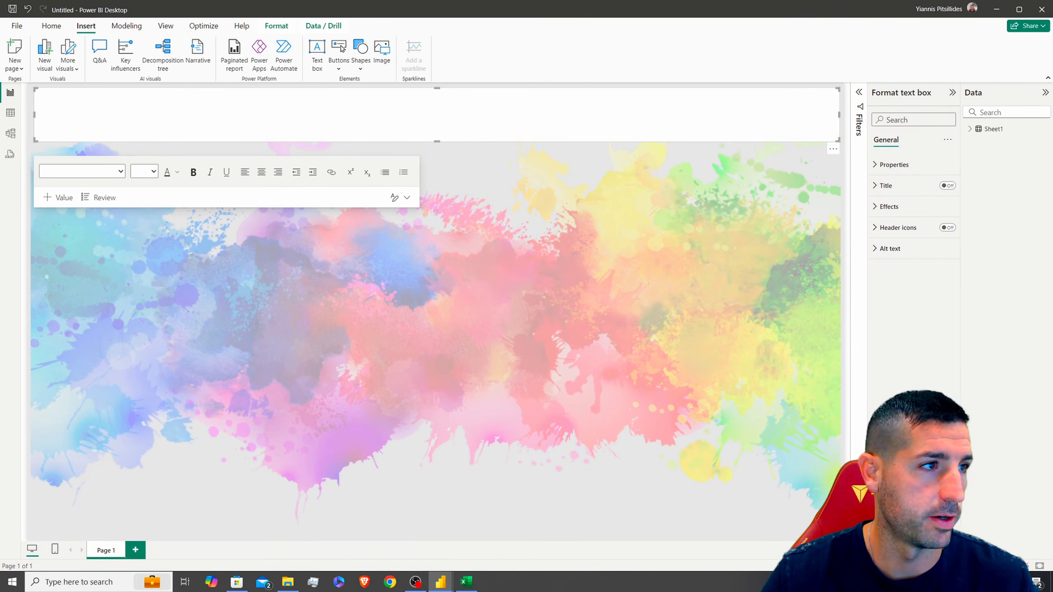
- Enter the title "Arts Summary" in the text box and centre it
left_click(432, 109)
type("Arts Summary")
double_click(170, 129)
triple_click(169, 129)
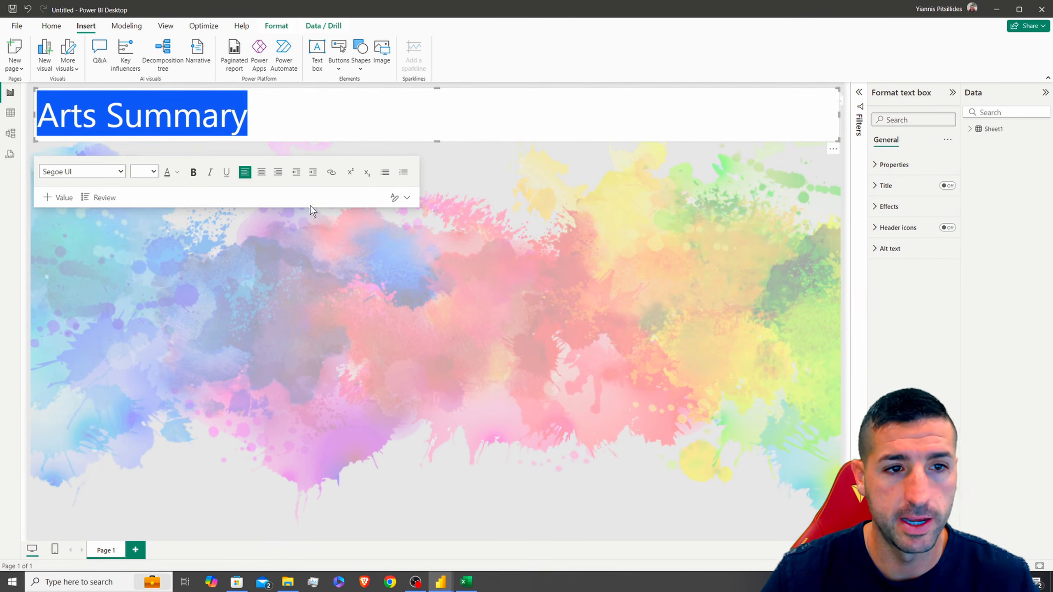
left_click(264, 175)
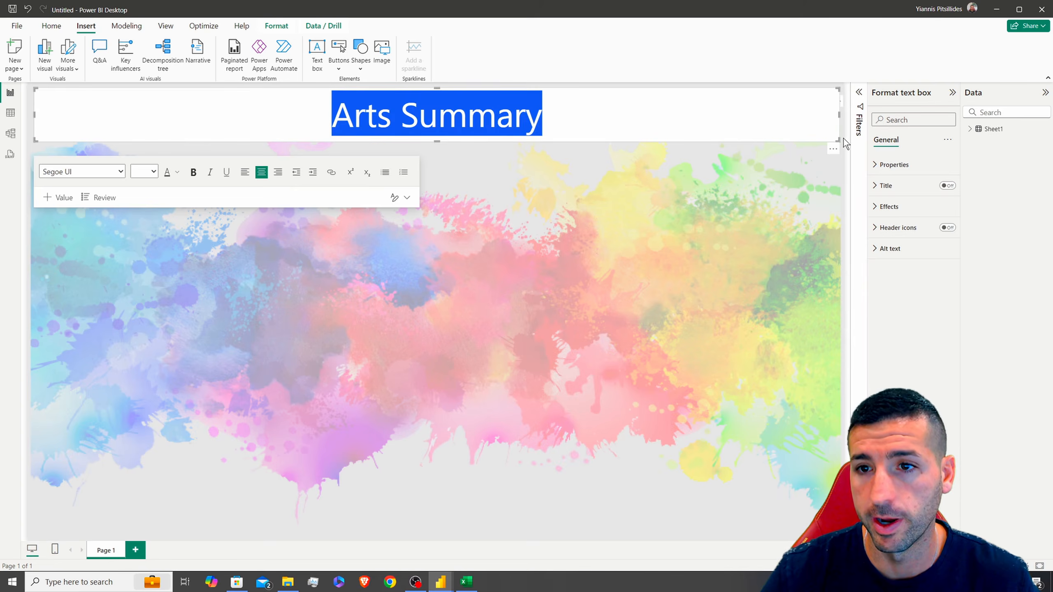
left_click(419, 150)
- Adjust the translucent rectangle and the paint-splash image to fit beneath the title bar
left_click(496, 89)
left_click(479, 156)
left_click_drag(436, 108, 434, 141)
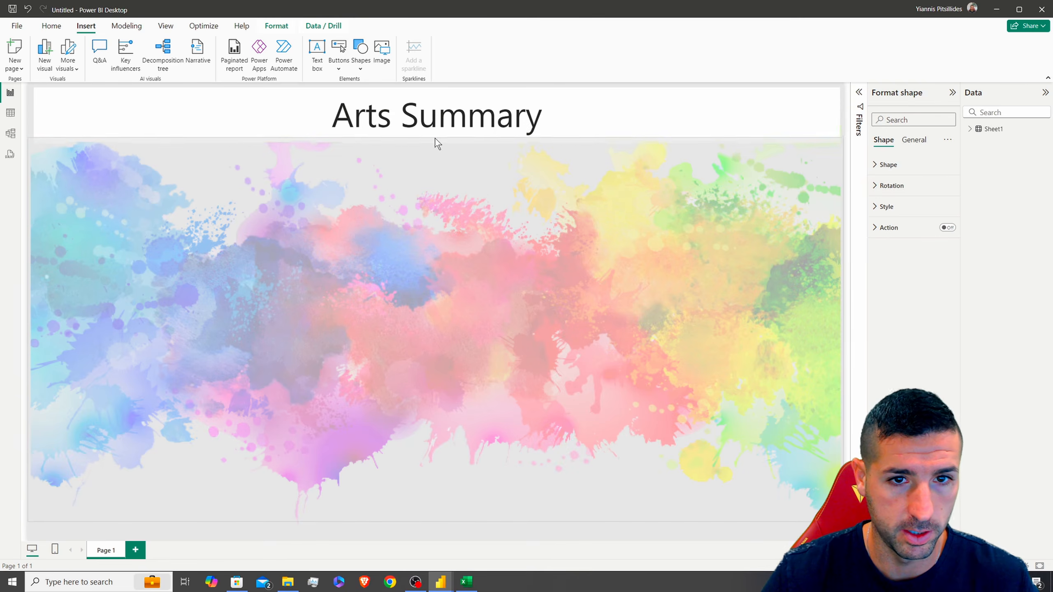
left_click(543, 93)
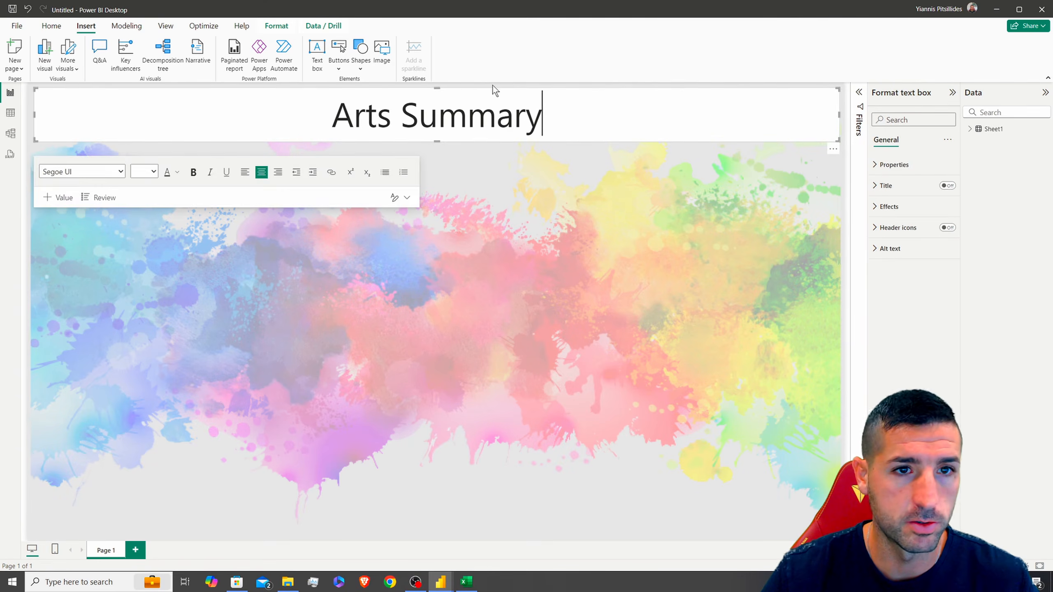
left_click(276, 26)
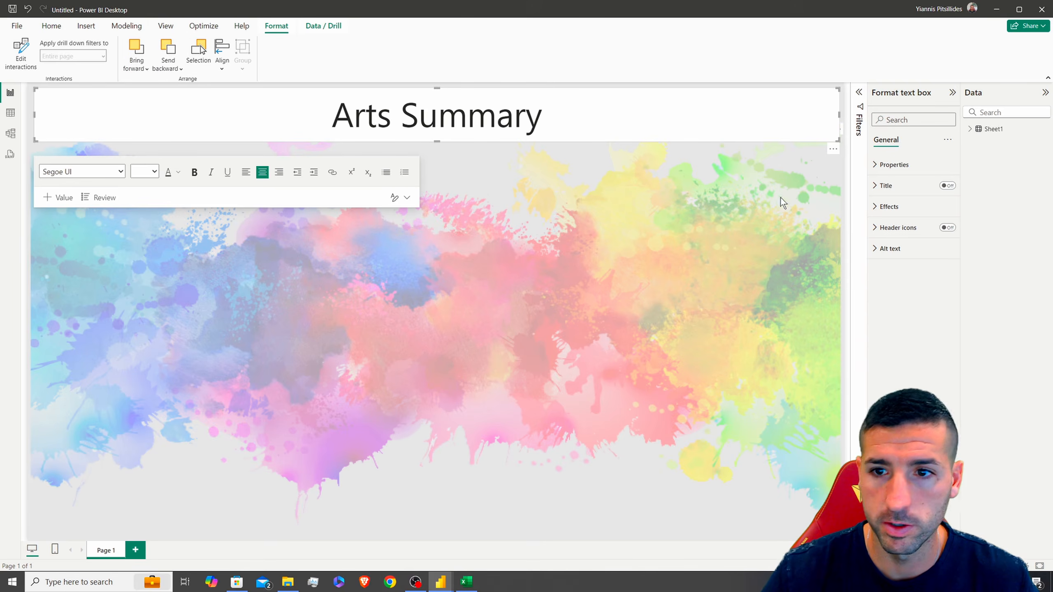
left_click(843, 169)
left_click(697, 529)
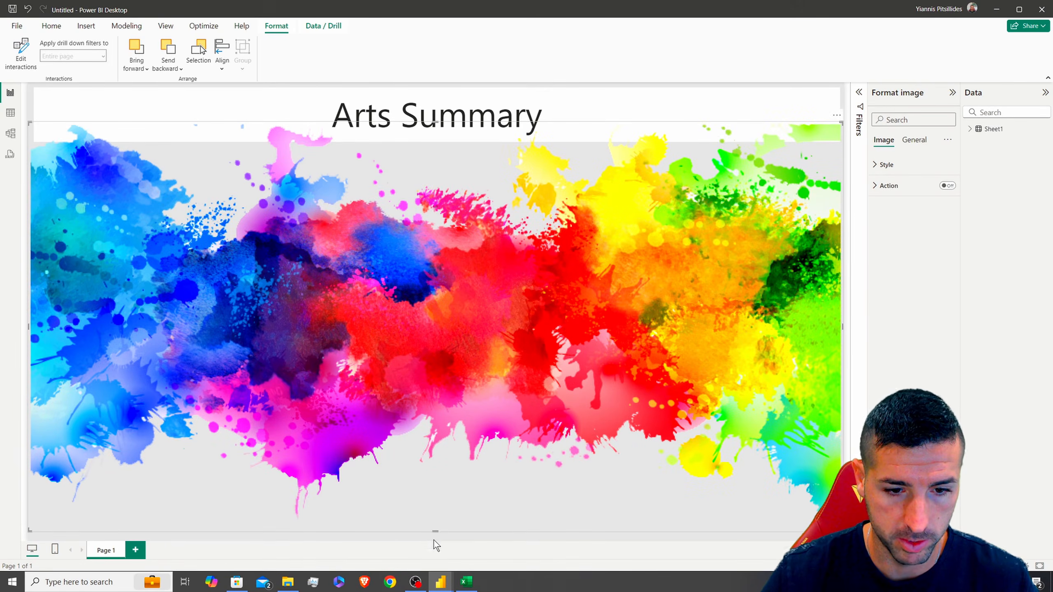
left_click(434, 539)
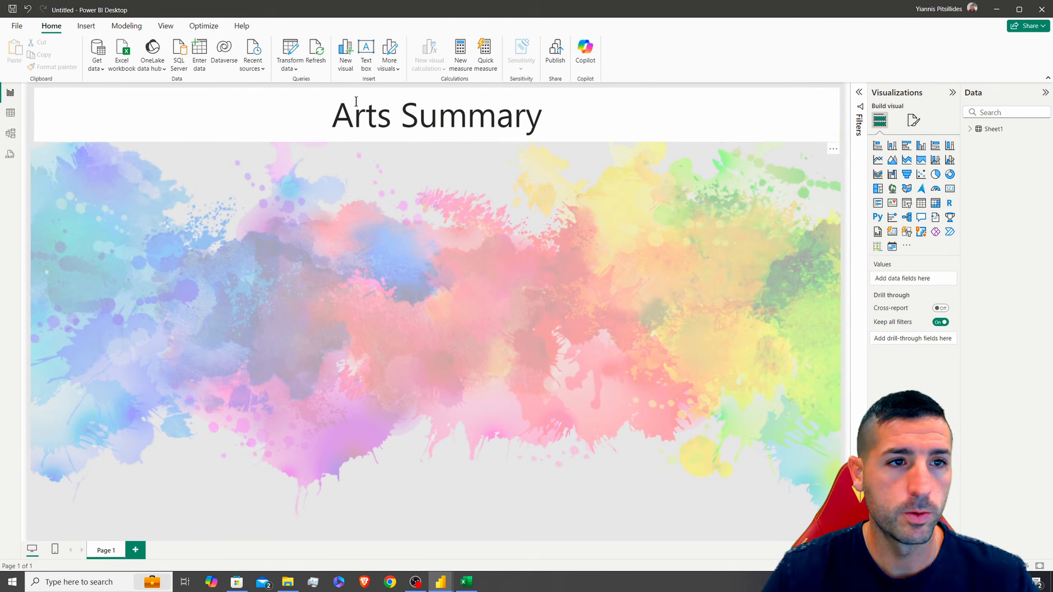
- Insert the image "pngwing.com be" and shrink it into the right end of the title bar
left_click(84, 28)
left_click(391, 67)
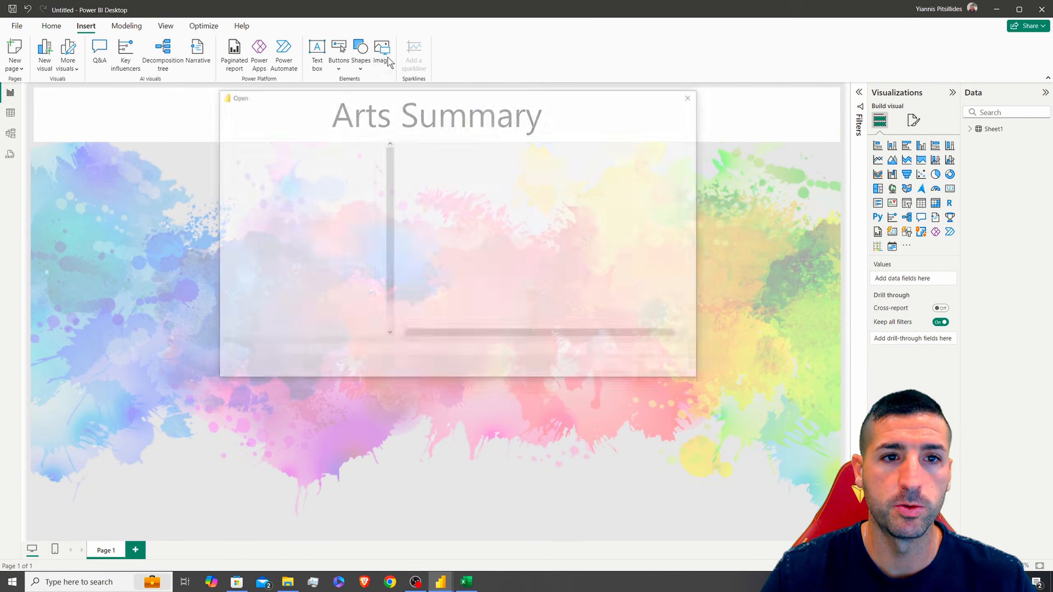
left_click(461, 183)
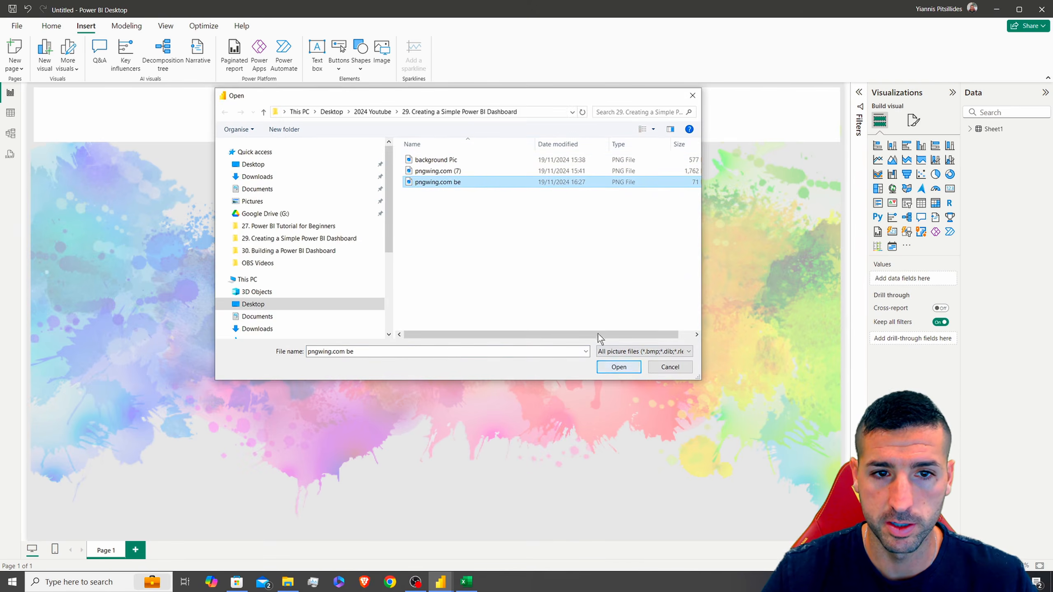
left_click(618, 366)
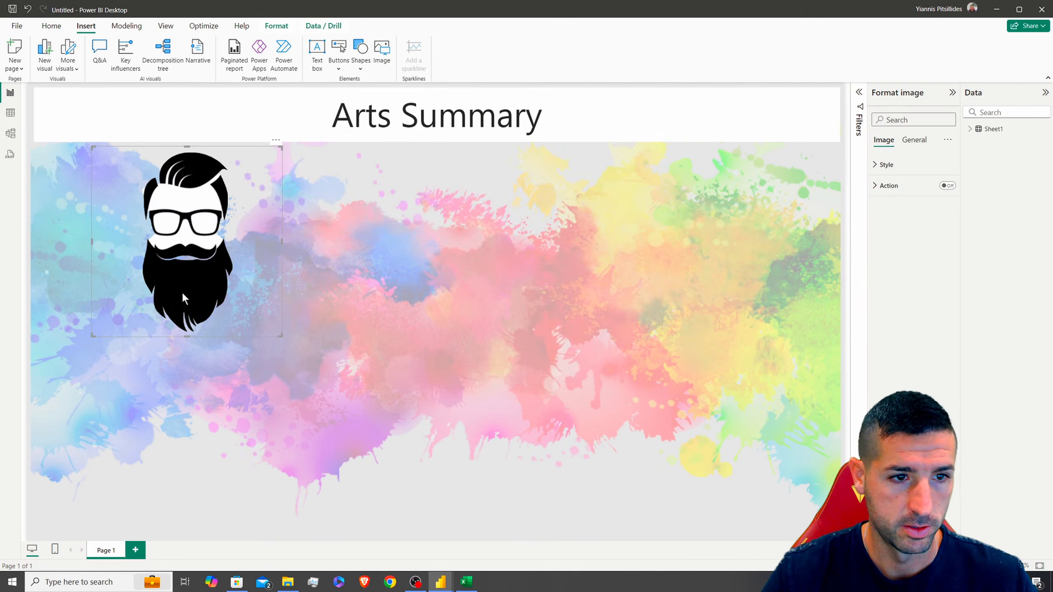
left_click_drag(97, 337, 787, 142)
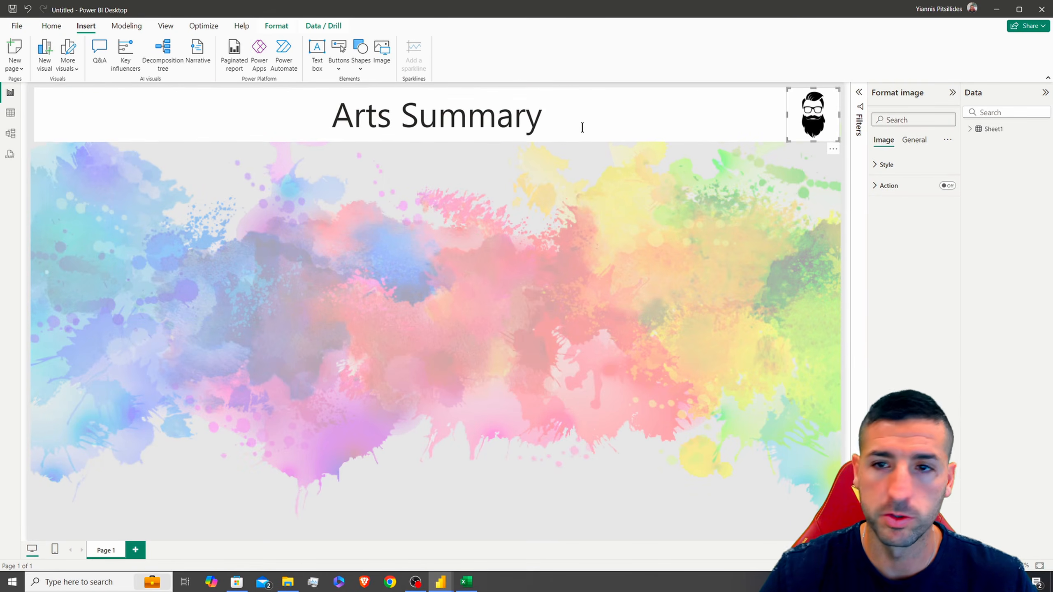
- Insert the image "pngwing.com (7)" and shrink it into the left end of the title bar
left_click(382, 50)
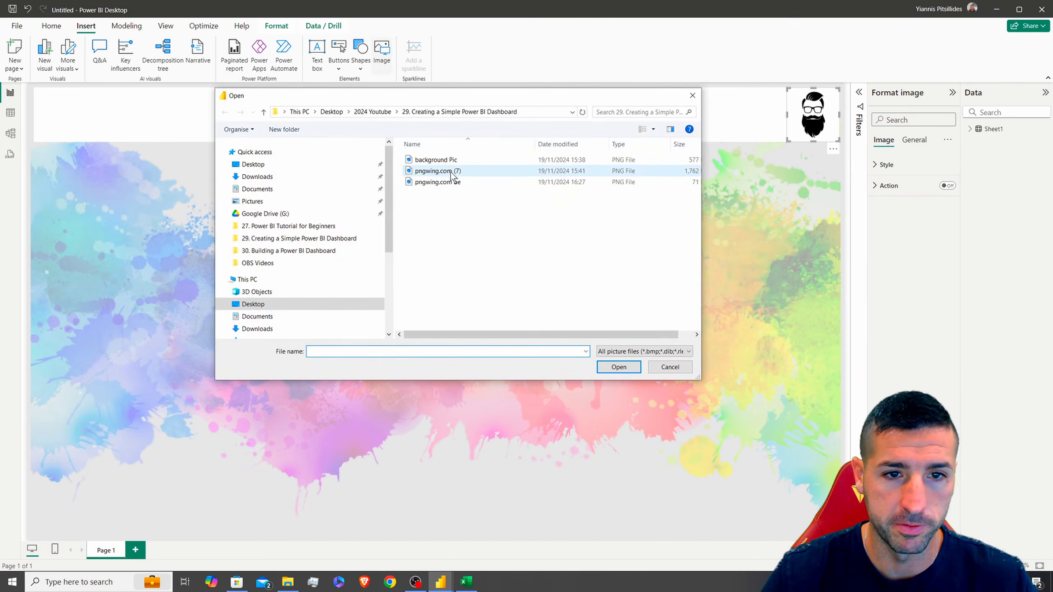
left_click(469, 172)
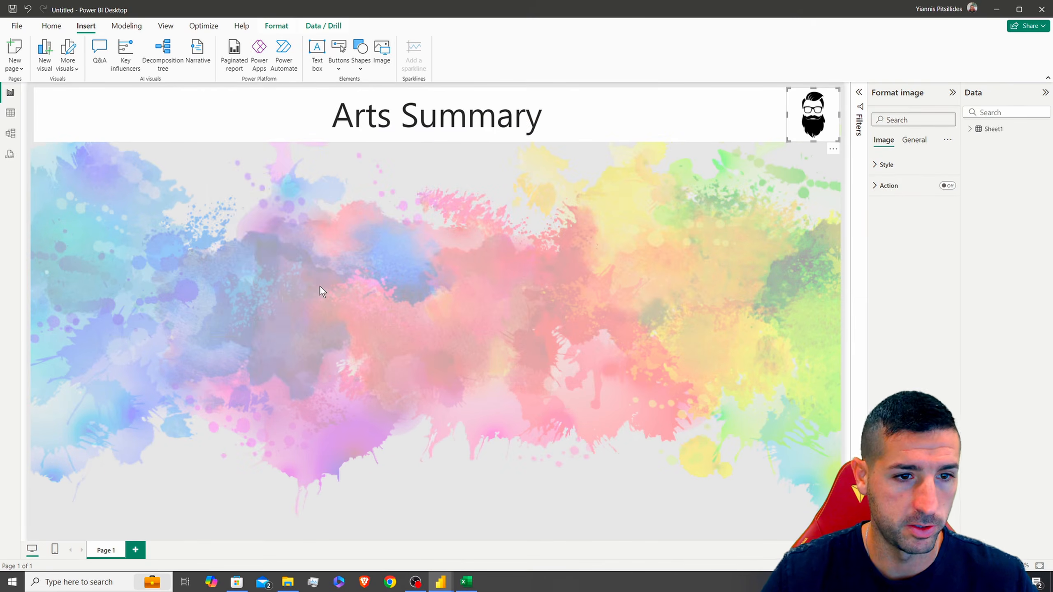
left_click_drag(261, 320, 83, 140)
left_click(438, 199)
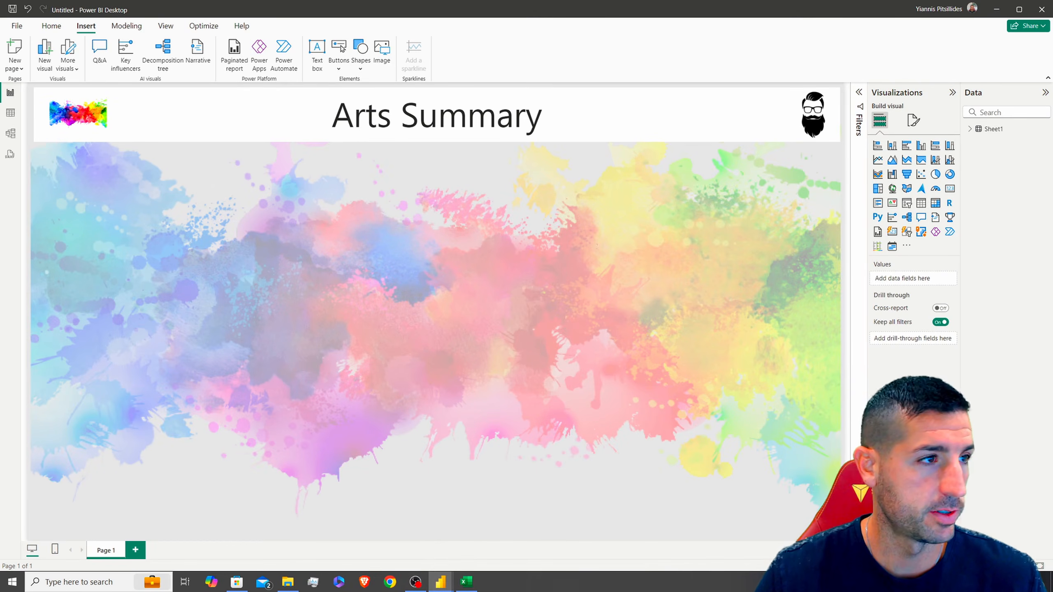
- Bring up the finished Arts Summary report full screen as a reference for the dashboard layout
left_click_drag(571, 162, 545, 3)
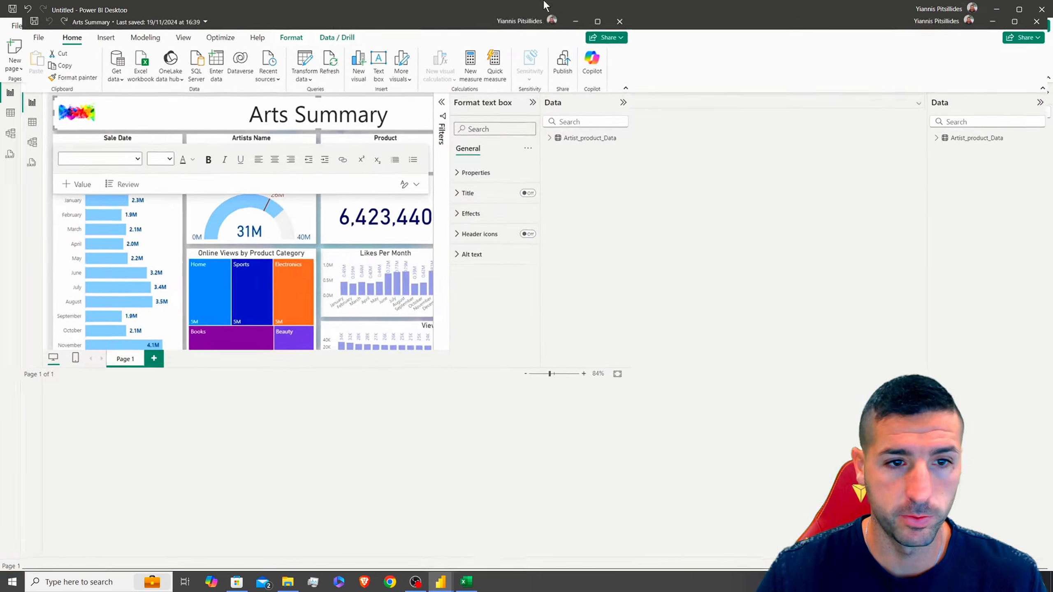
left_click(843, 209)
left_click(24, 209)
left_click(28, 209)
left_click(24, 209)
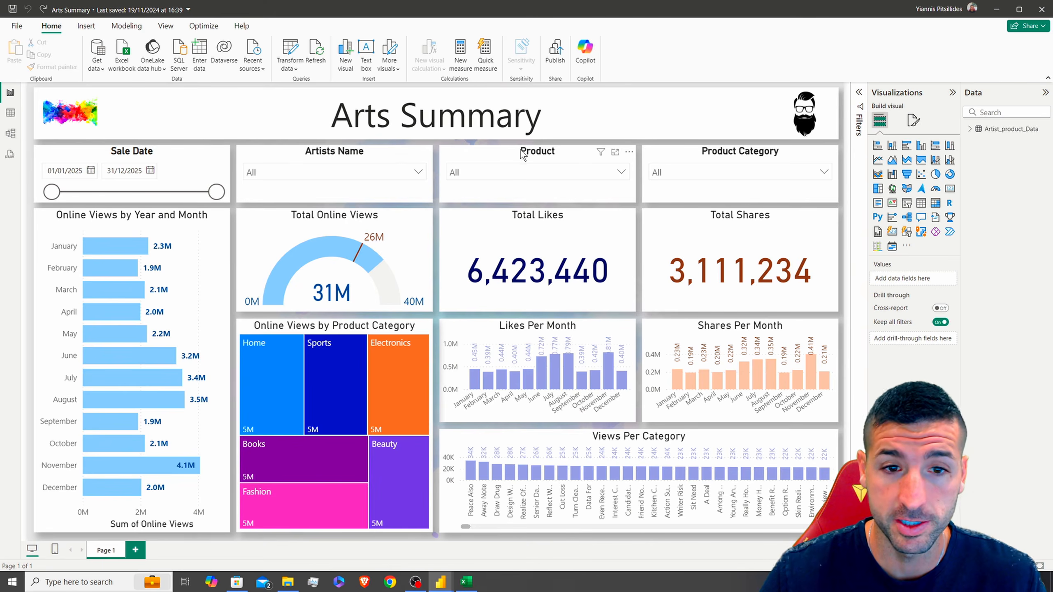
double_click(750, 11)
double_click(676, 115)
- Check the Sale Date slicer's height and width in the finished report, and return to the untitled report
left_click(151, 155)
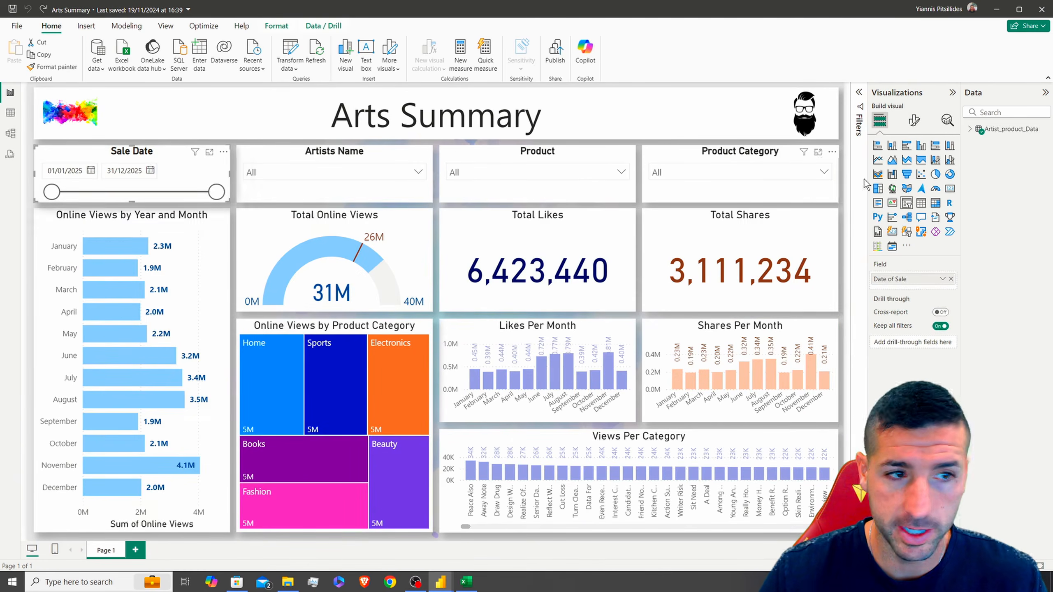
left_click(914, 120)
left_click(912, 166)
left_click(893, 191)
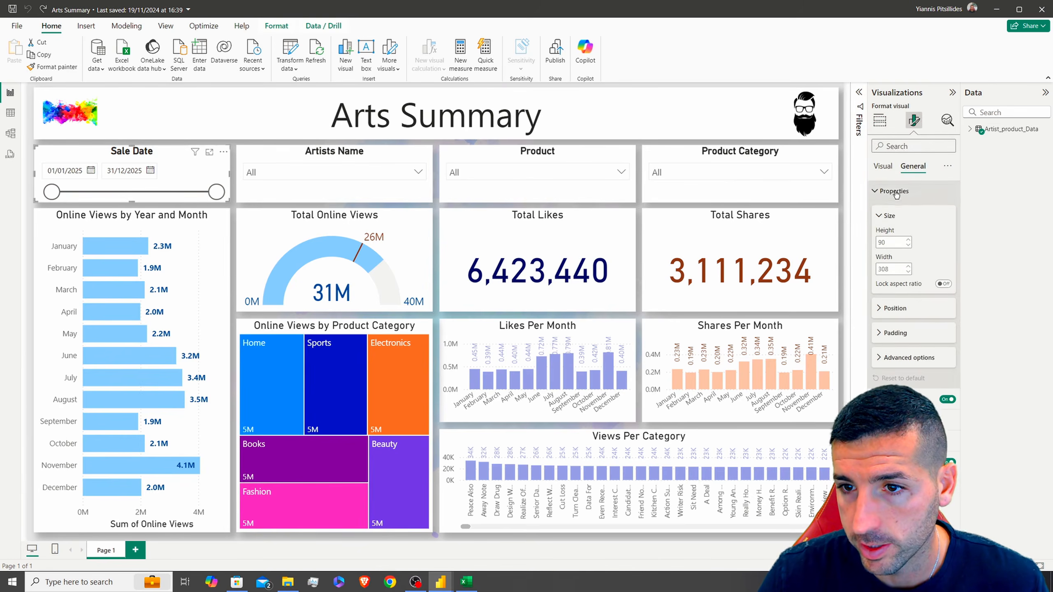
left_click_drag(819, 5, 0, 258)
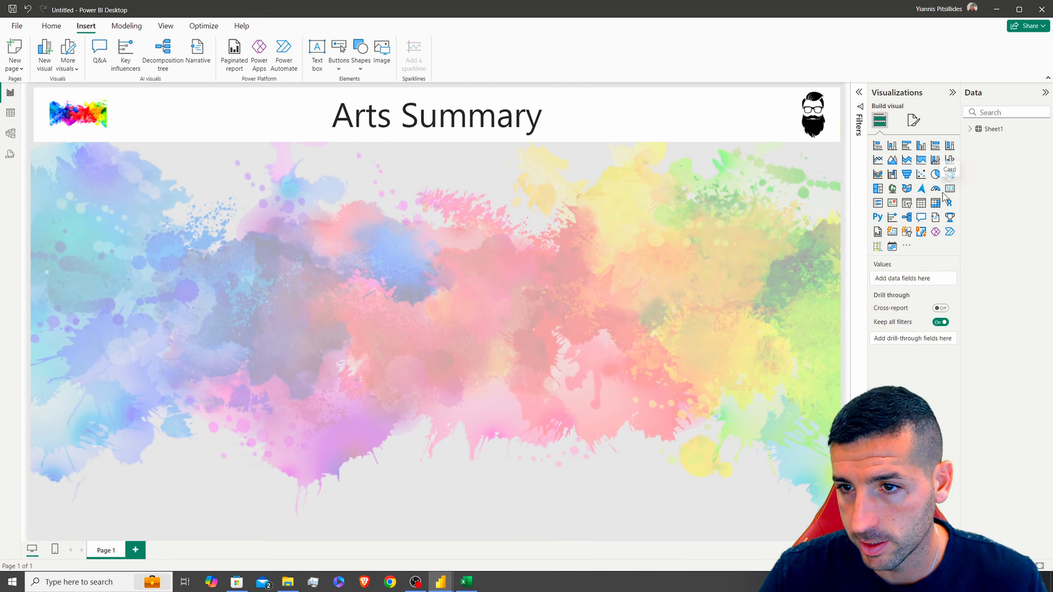
- Add a slicer to the page and assign the Date of Sale field from Sheet1 to it
left_click(907, 203)
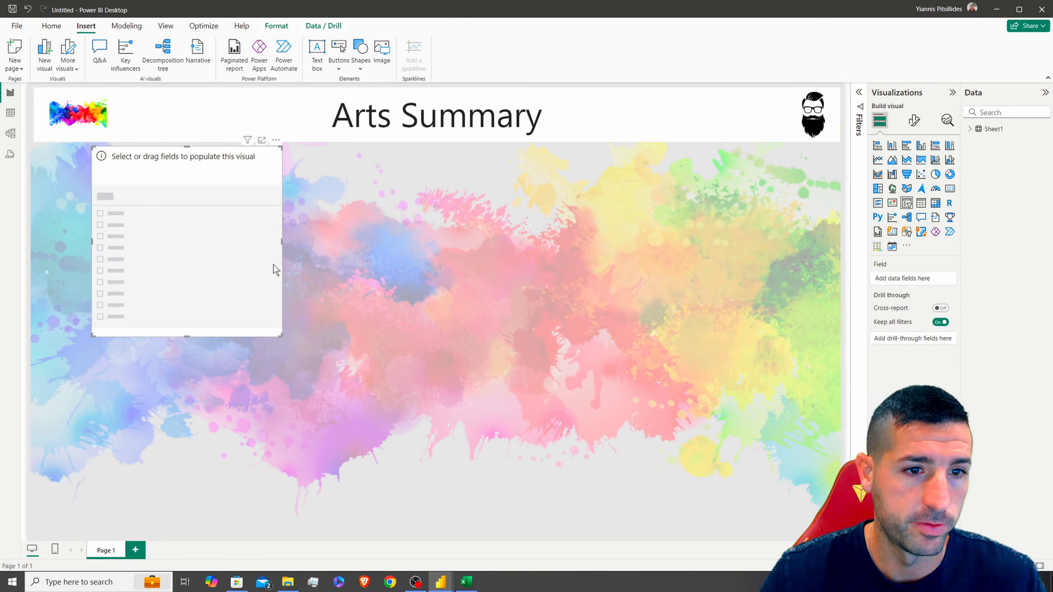
left_click(914, 120)
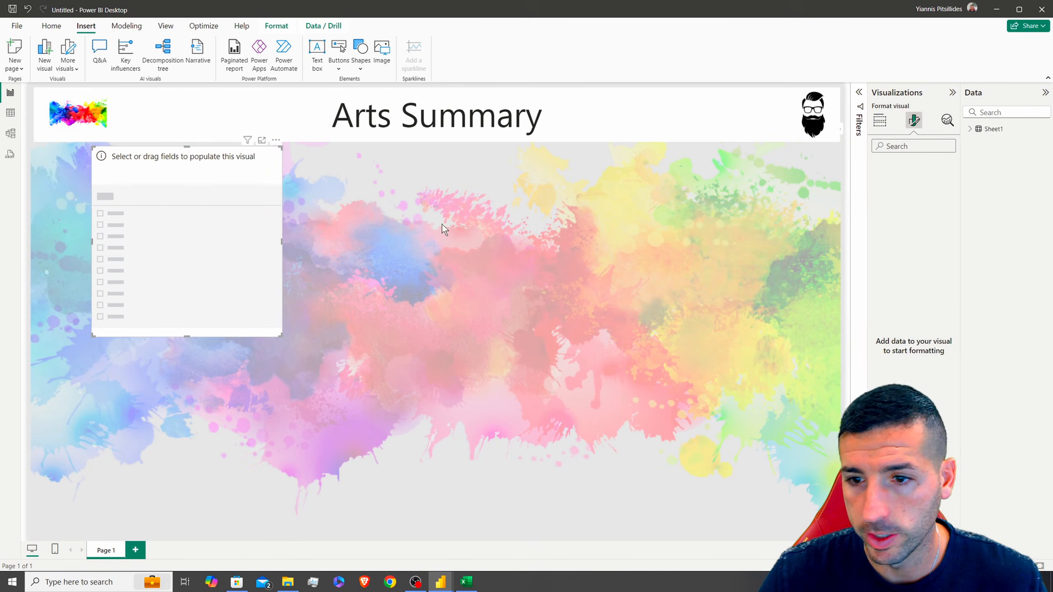
left_click(971, 129)
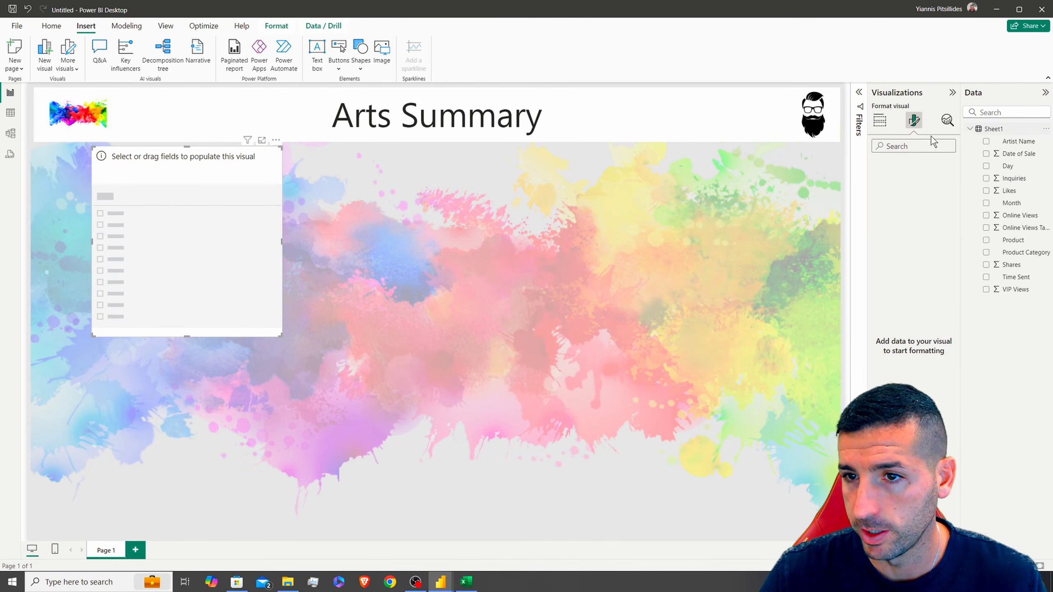
left_click(881, 120)
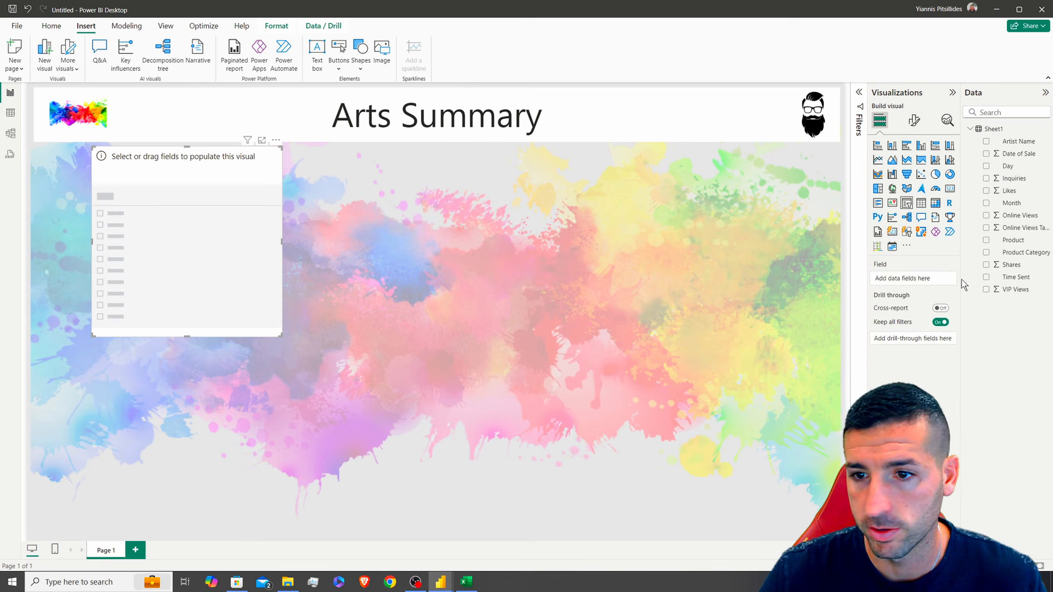
left_click(986, 153)
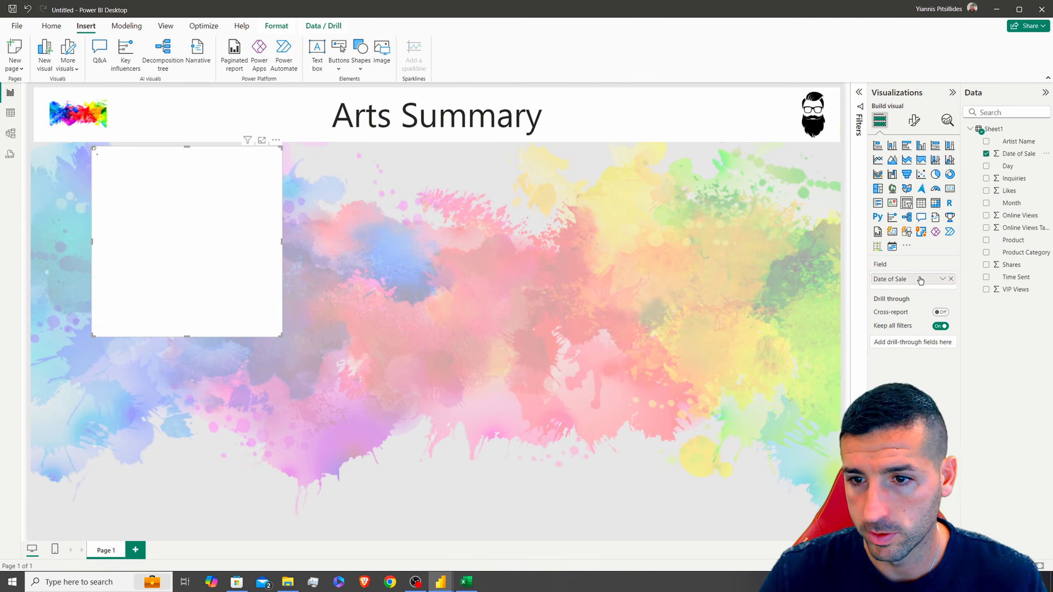
- Set the Date of Sale slicer's width to 308 in its size properties
left_click(914, 120)
left_click(913, 166)
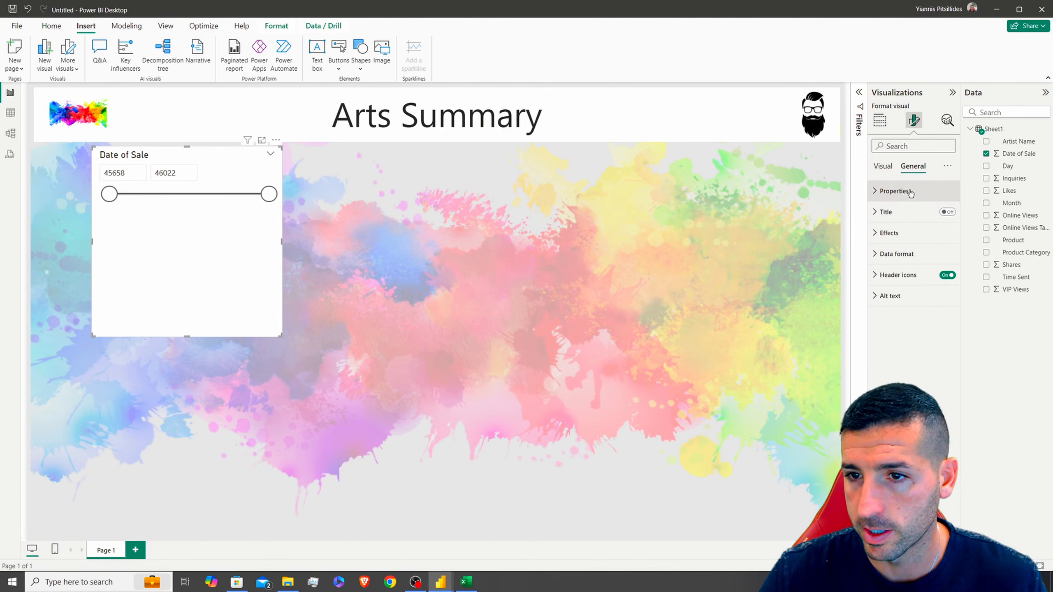
left_click(894, 191)
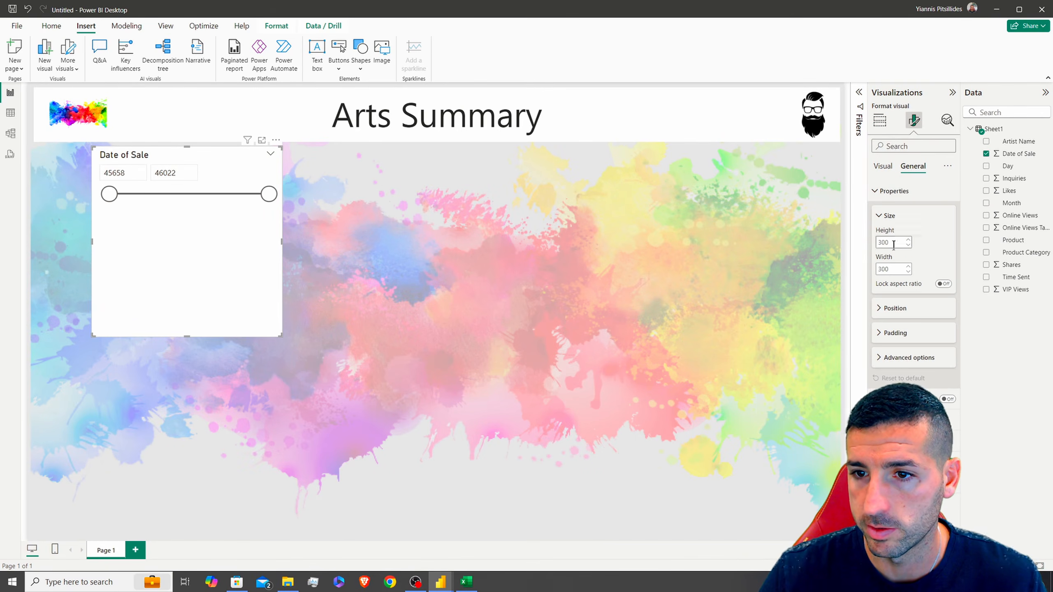
left_click(889, 267)
key("BackSpace")
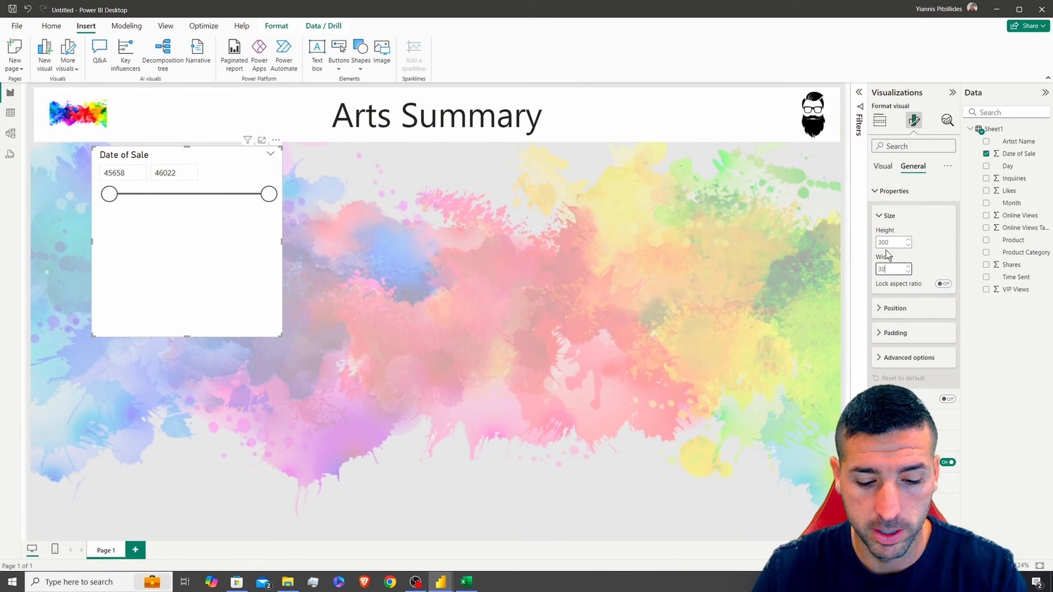
key("Return")
- Move the Date of Sale slicer beneath the title bar's left end and reduce its height to about 104
left_click_drag(210, 157, 160, 152)
left_click_drag(135, 338, 127, 212)
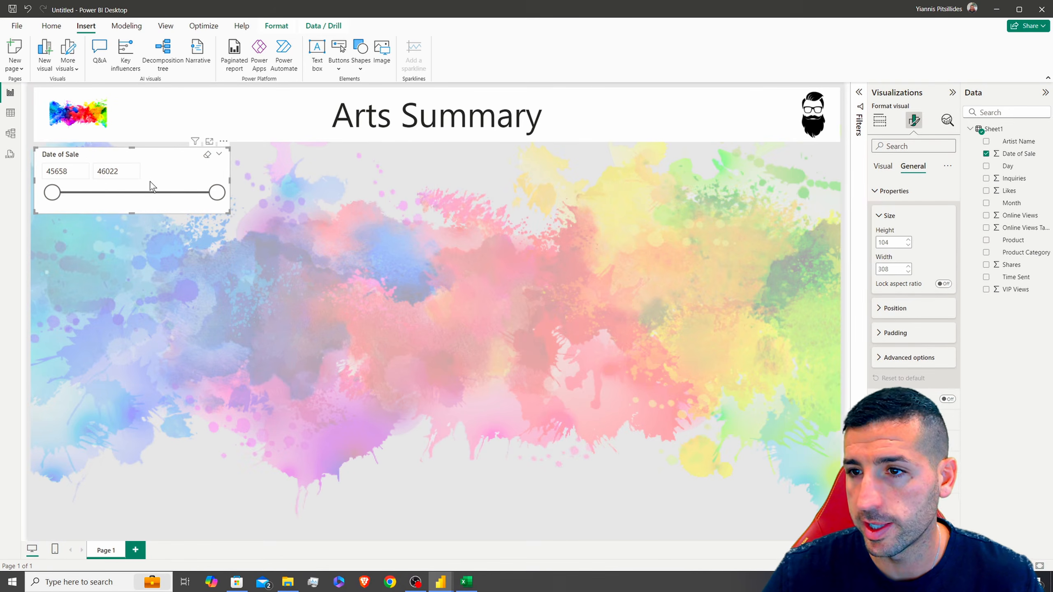
- Open the Sheet1 query in Power Query Editor and refresh its data preview
right_click(1007, 132)
left_click(933, 198)
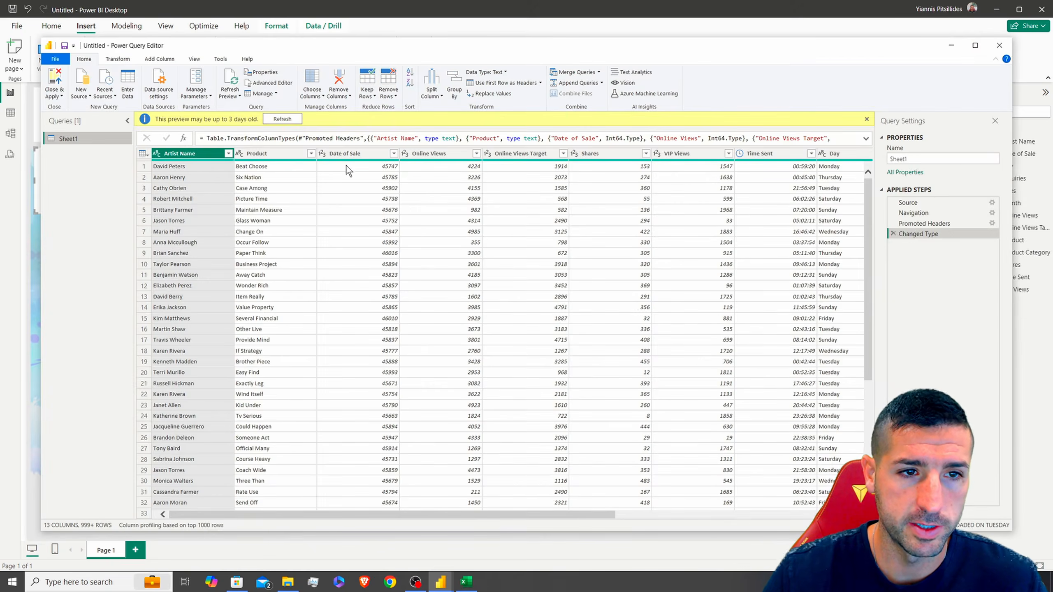
left_click(281, 120)
- Load the Date of Sale column as Date type, replacing its current conversion, and check the slicer's date pickers
left_click(349, 140)
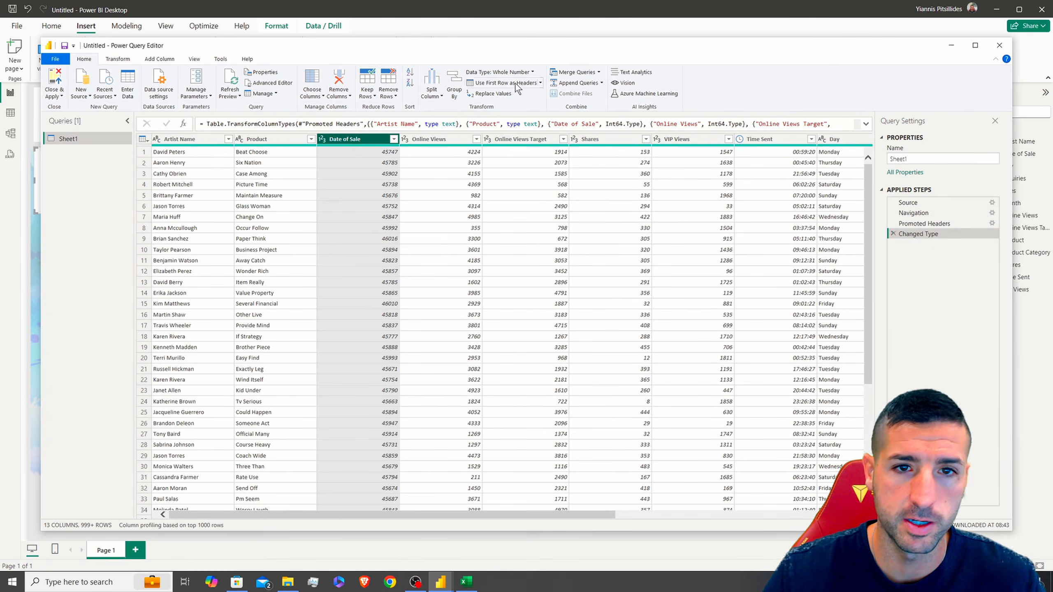
left_click(499, 72)
left_click(509, 138)
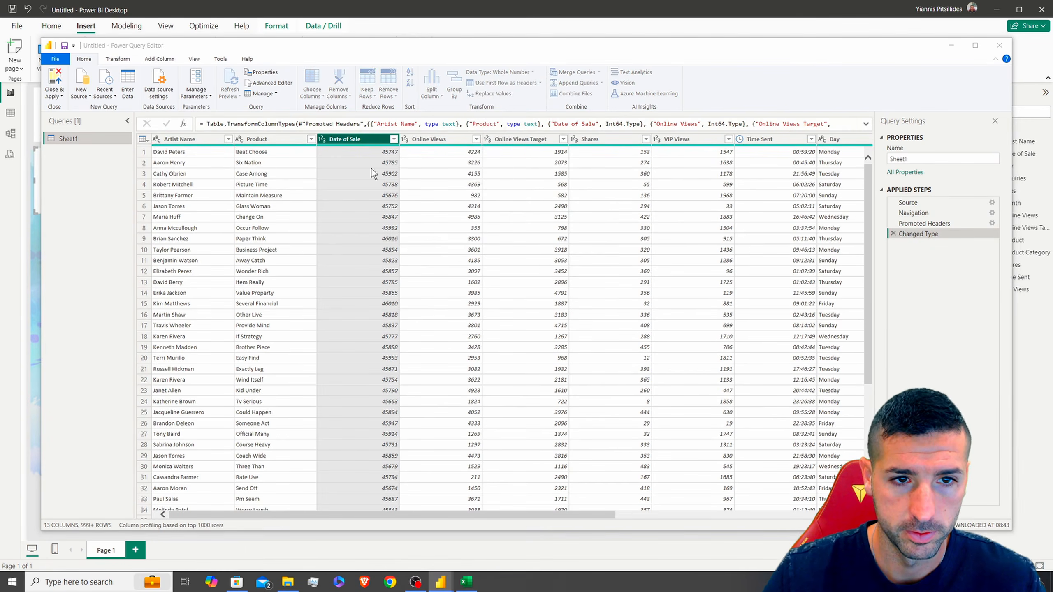
left_click(540, 314)
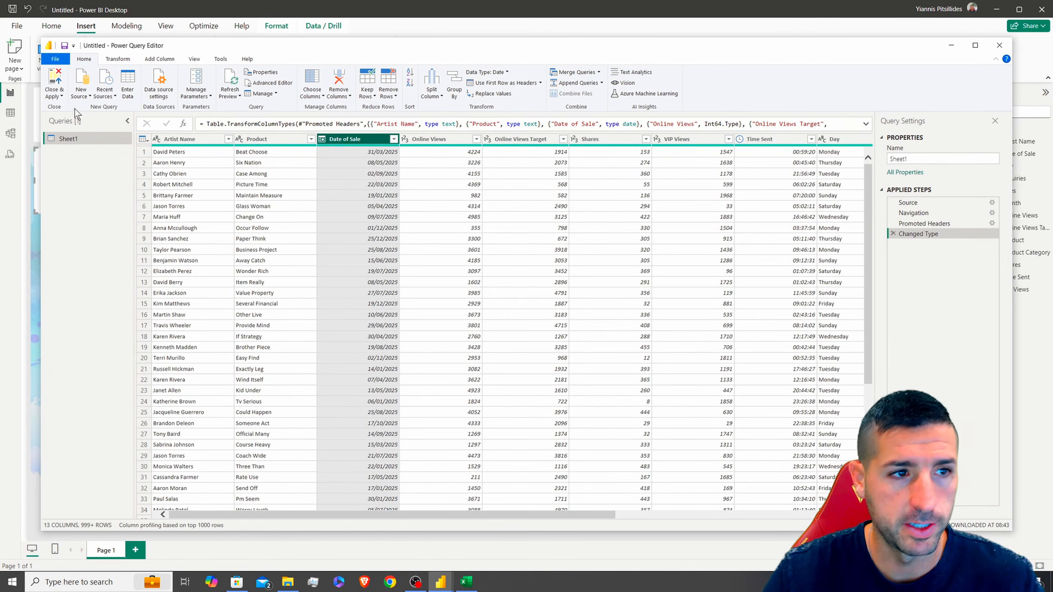
left_click(55, 82)
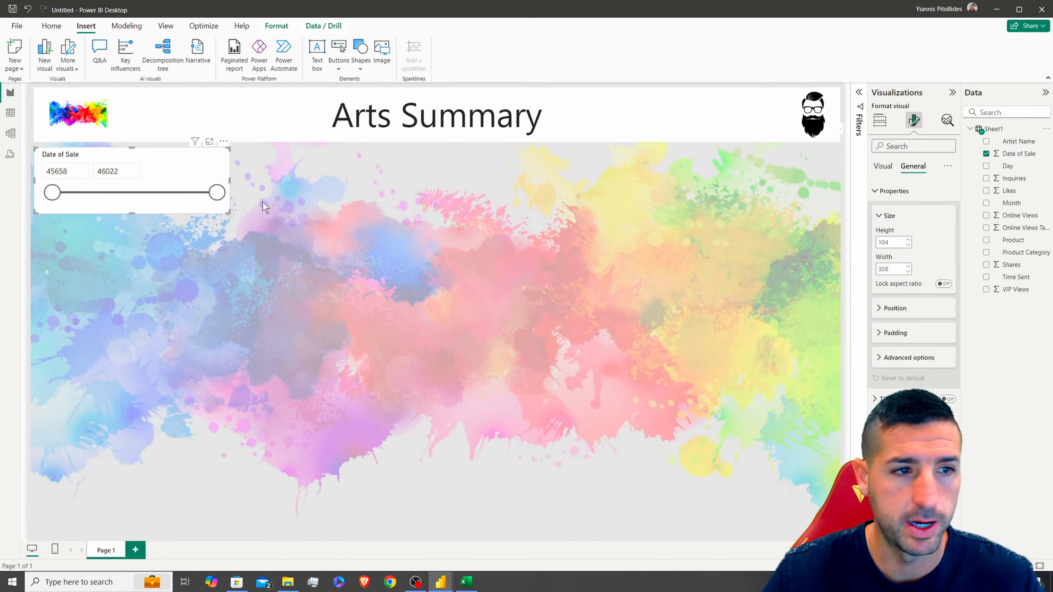
left_click(74, 173)
left_click(96, 171)
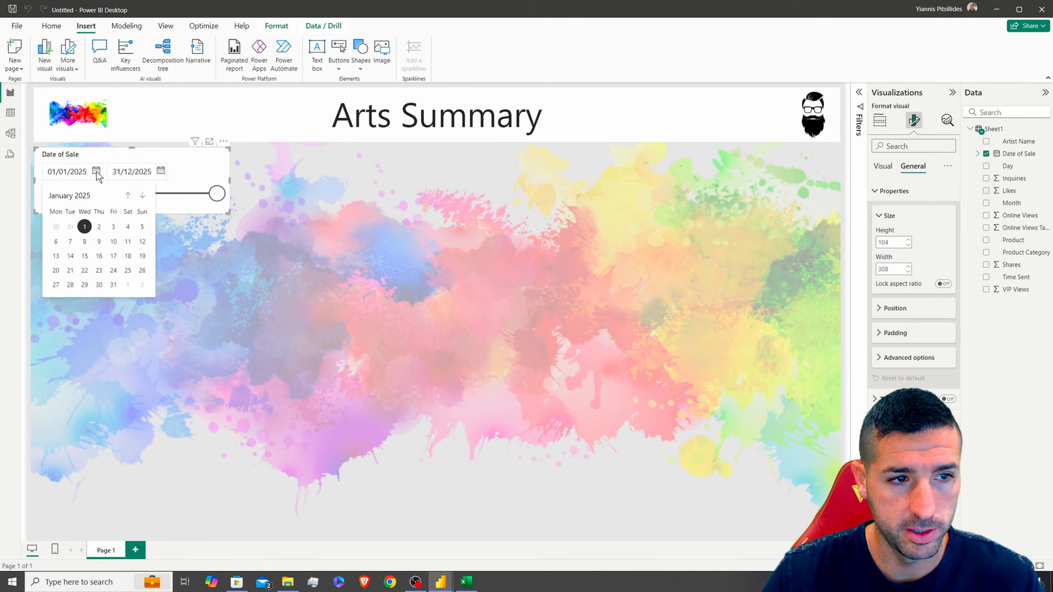
left_click(160, 171)
left_click(172, 164)
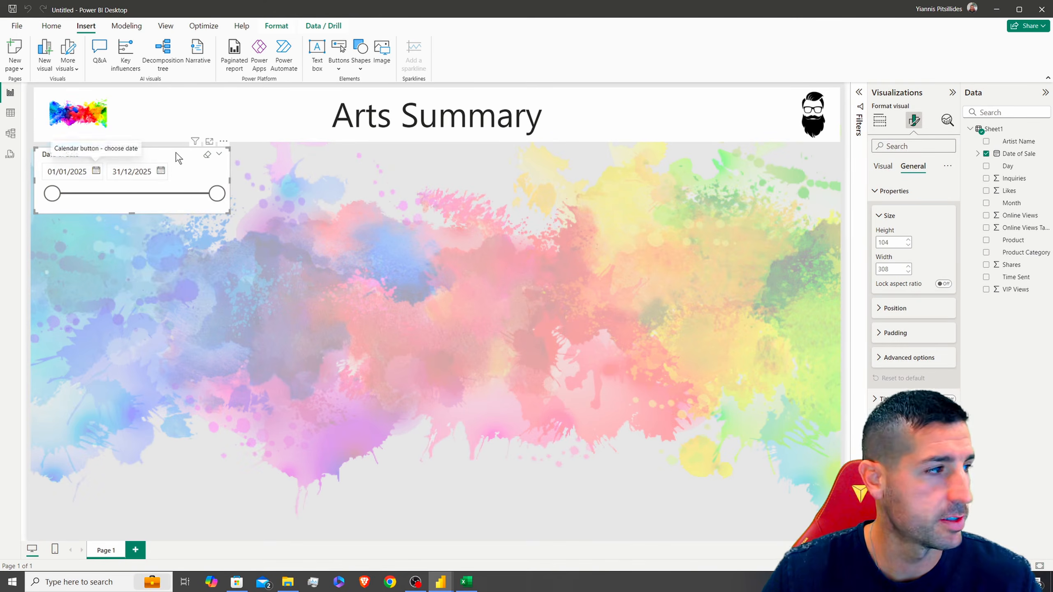
- Turn off the Date of Sale slicer's header and give the slicer the title Sale Date
left_click(896, 191)
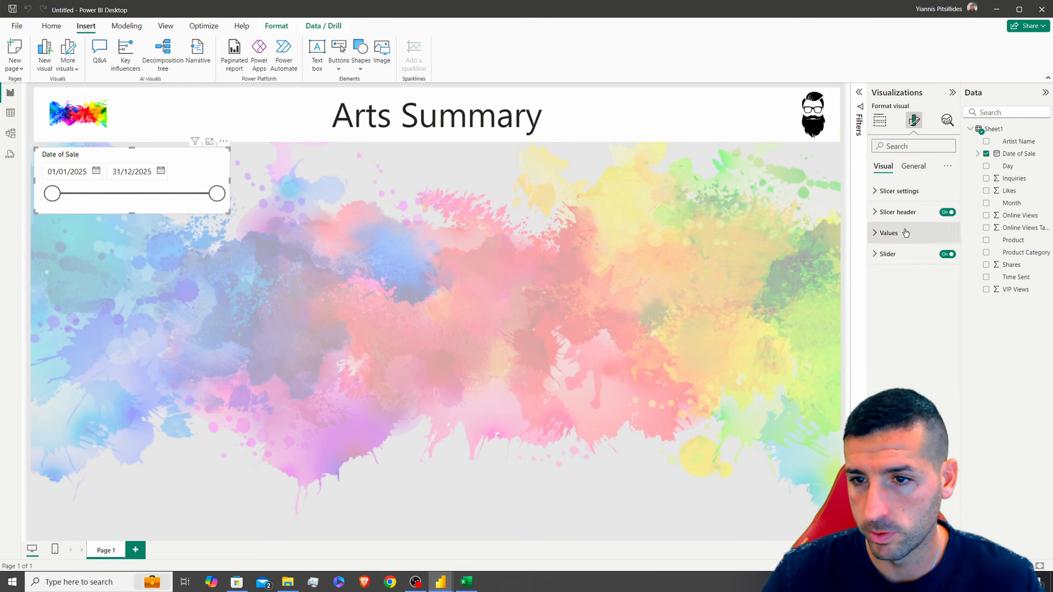
left_click(945, 215)
left_click(915, 190)
left_click(900, 191)
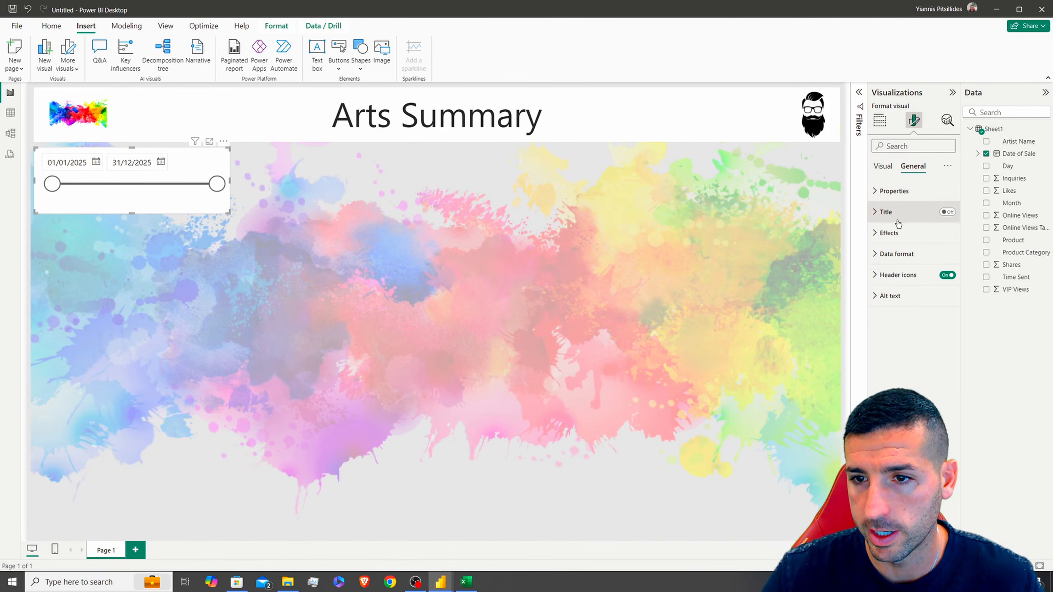
left_click(946, 212)
left_click(897, 213)
left_click(902, 262)
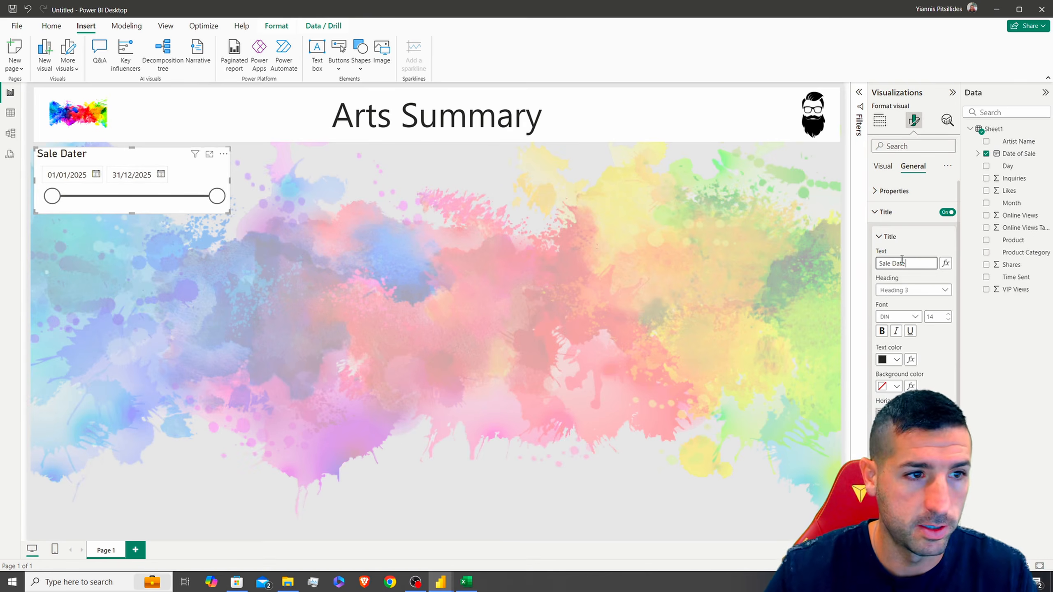
- Make the Sale Date slicer's title bold and centre it
left_click(883, 335)
left_click(896, 414)
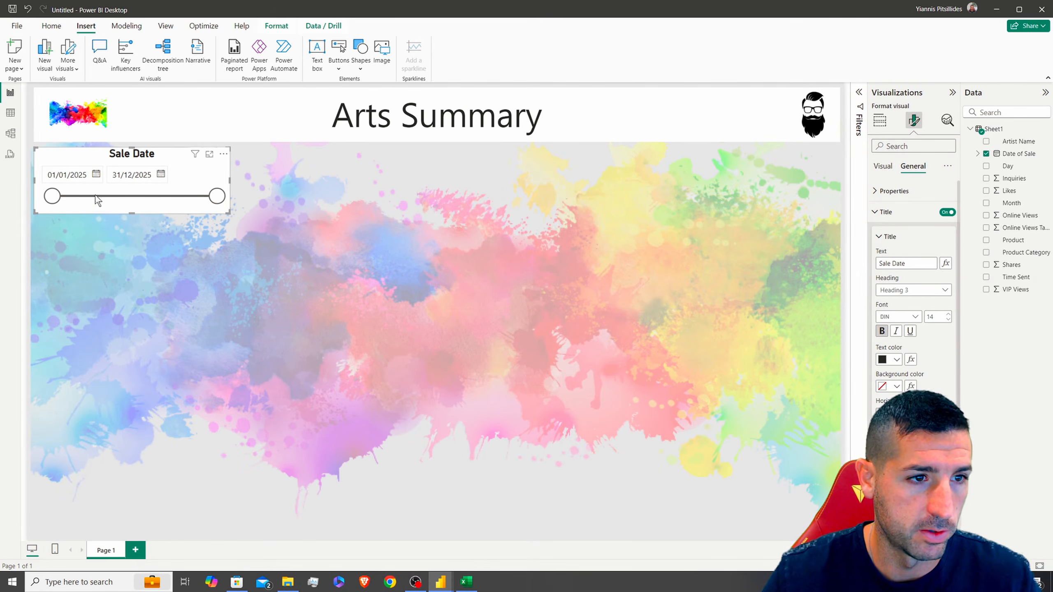
left_click(846, 260)
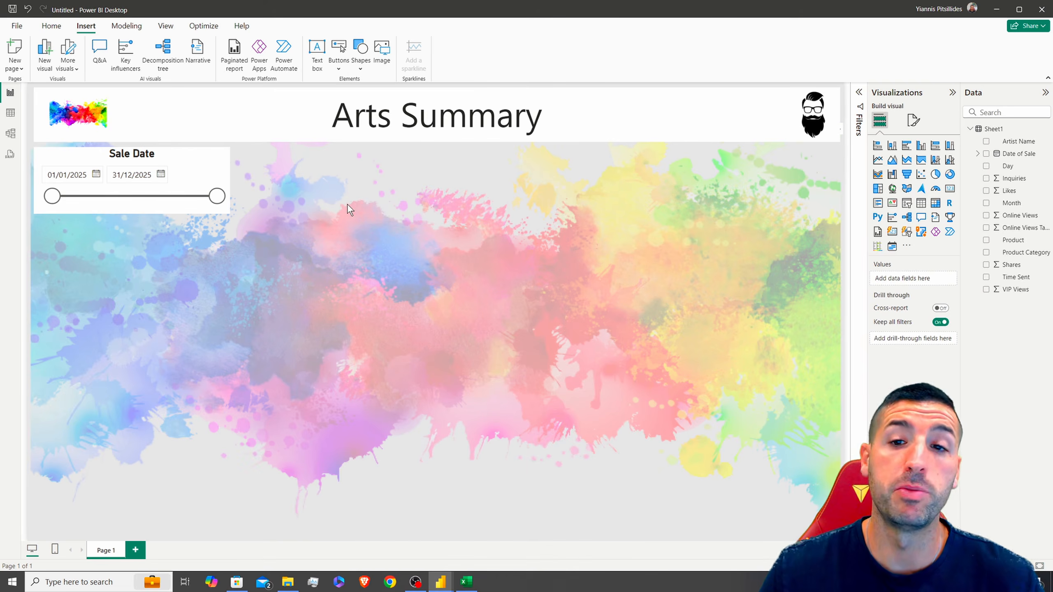
- Add a shadow effect to the Arts Summary title bar
left_click(393, 92)
left_click(400, 89)
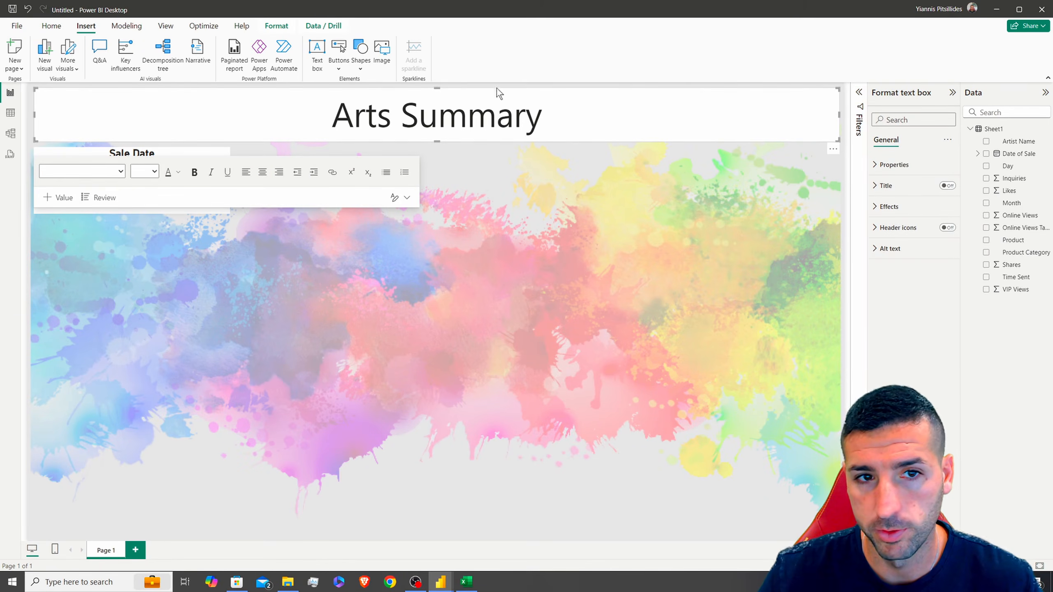
left_click(887, 207)
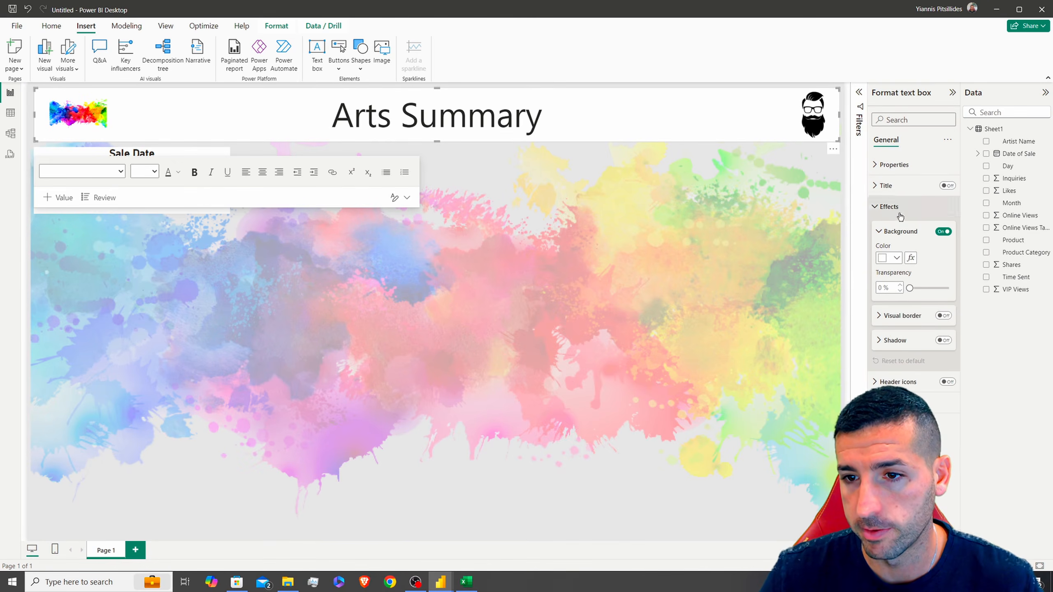
left_click(943, 340)
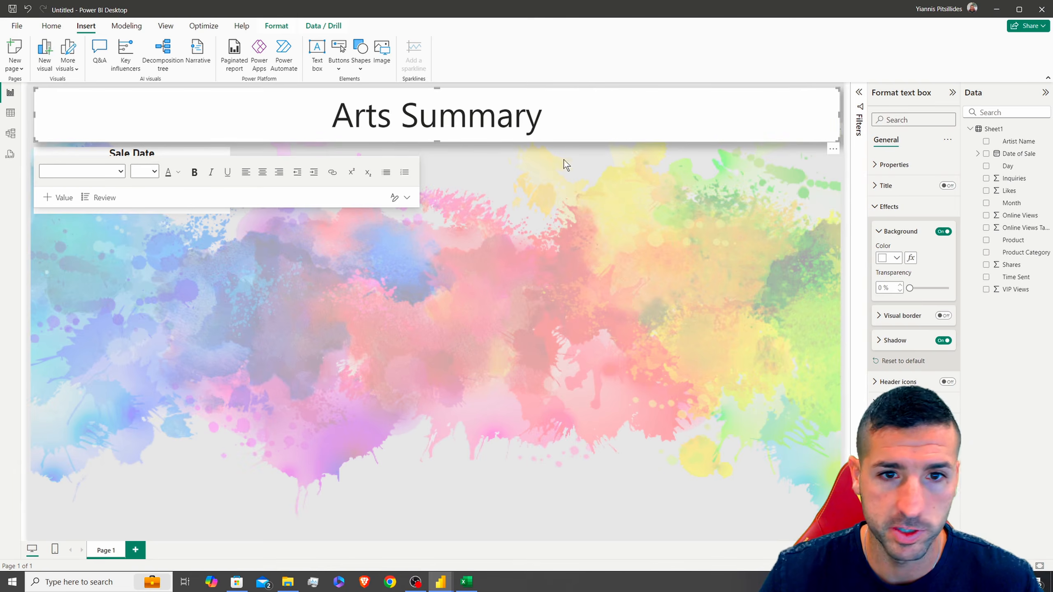
left_click(842, 171)
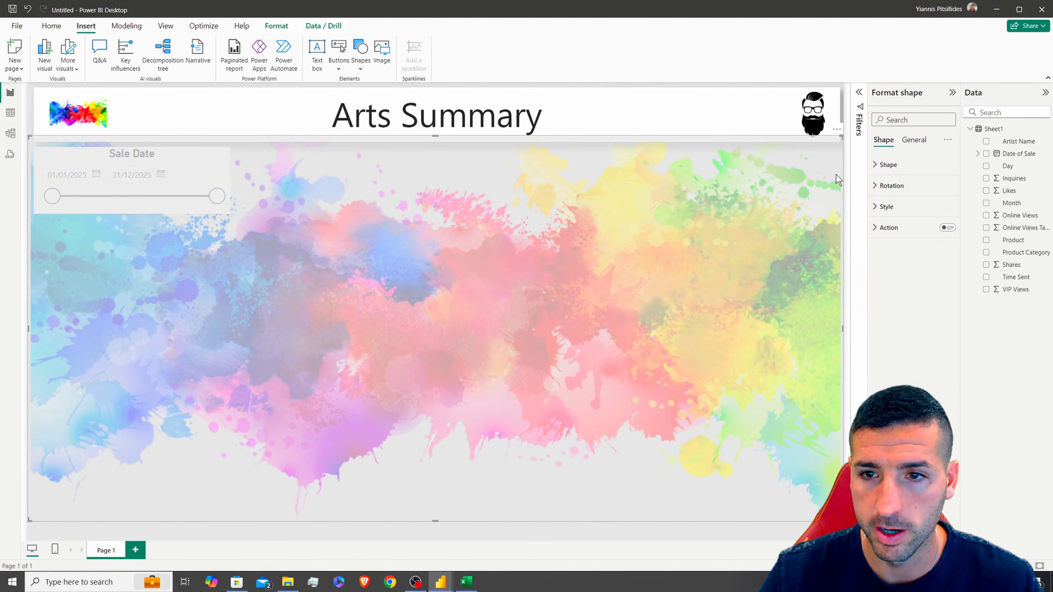
left_click(25, 146)
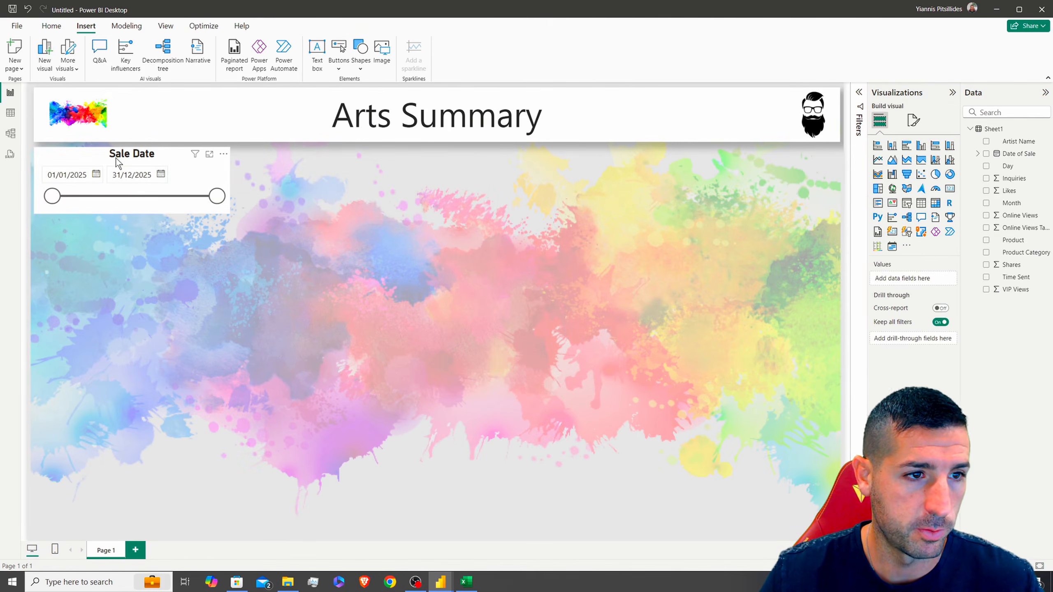
- Add a shadow effect to the Sale Date slicer
left_click(914, 120)
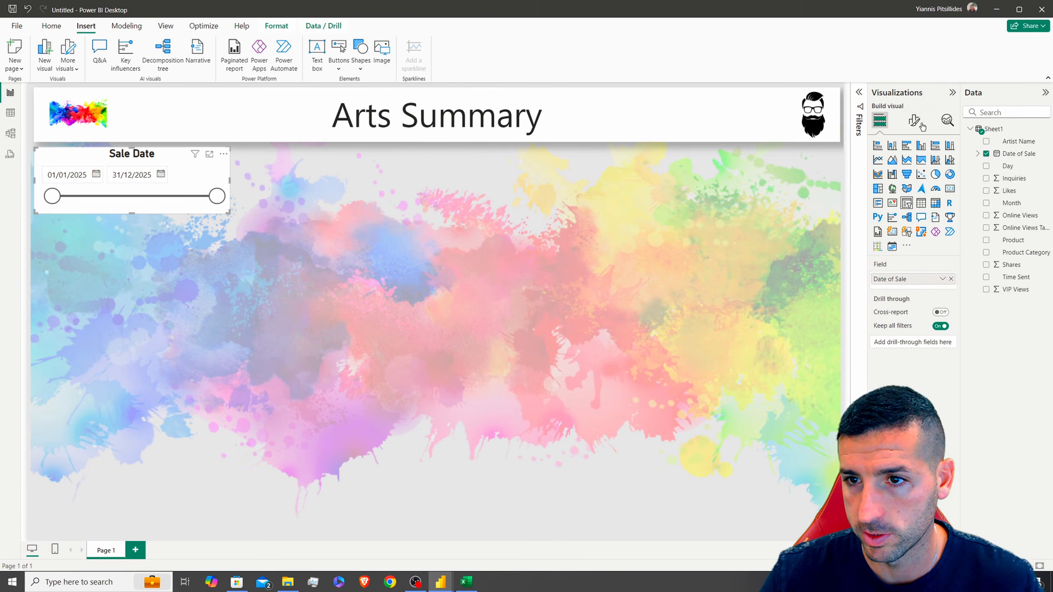
left_click(913, 166)
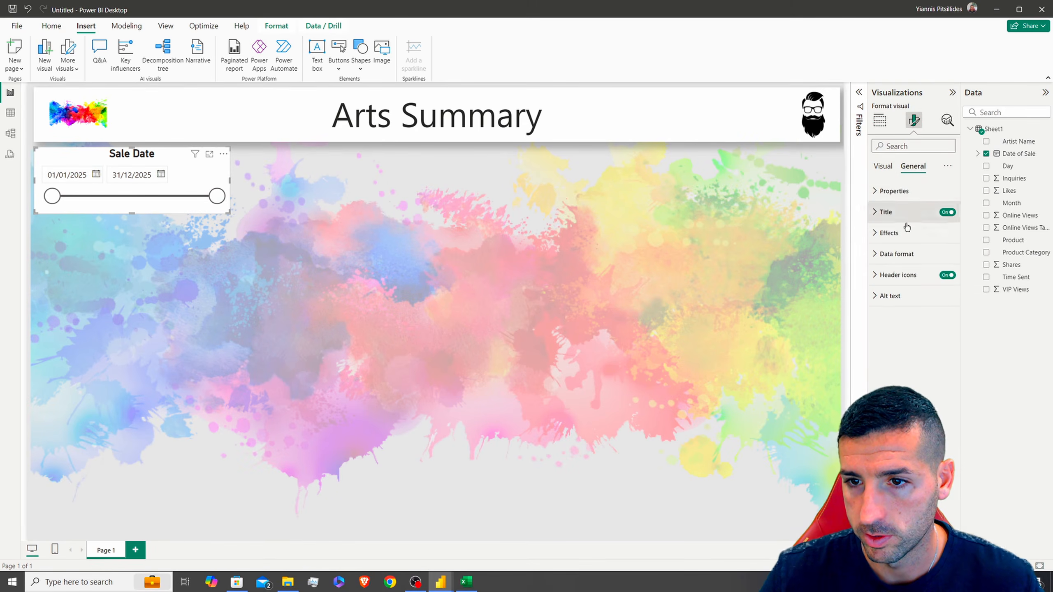
left_click(895, 235)
left_click(945, 371)
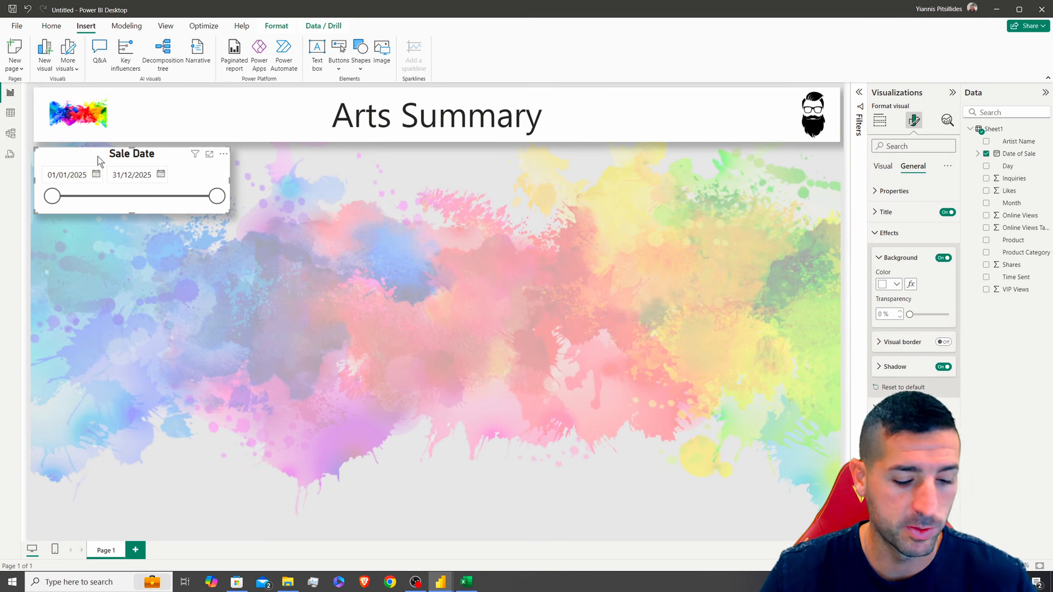
- Duplicate the Sale Date slicer directly to its right and replace the copy's field with Artist Name
key("ctrl+c")
key("ctrl+v")
left_click_drag(98, 156, 298, 153)
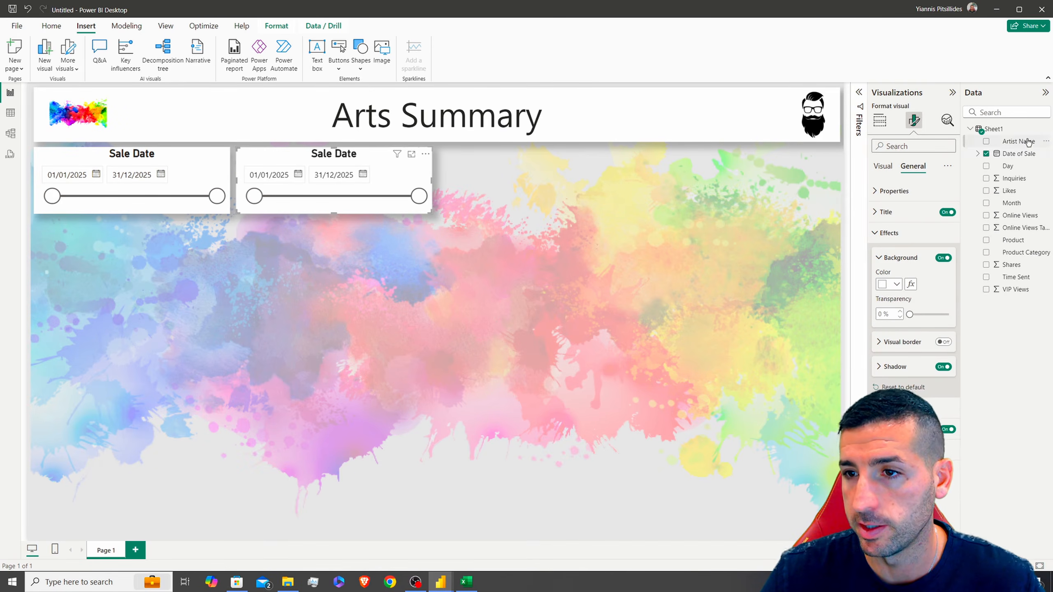
left_click(879, 120)
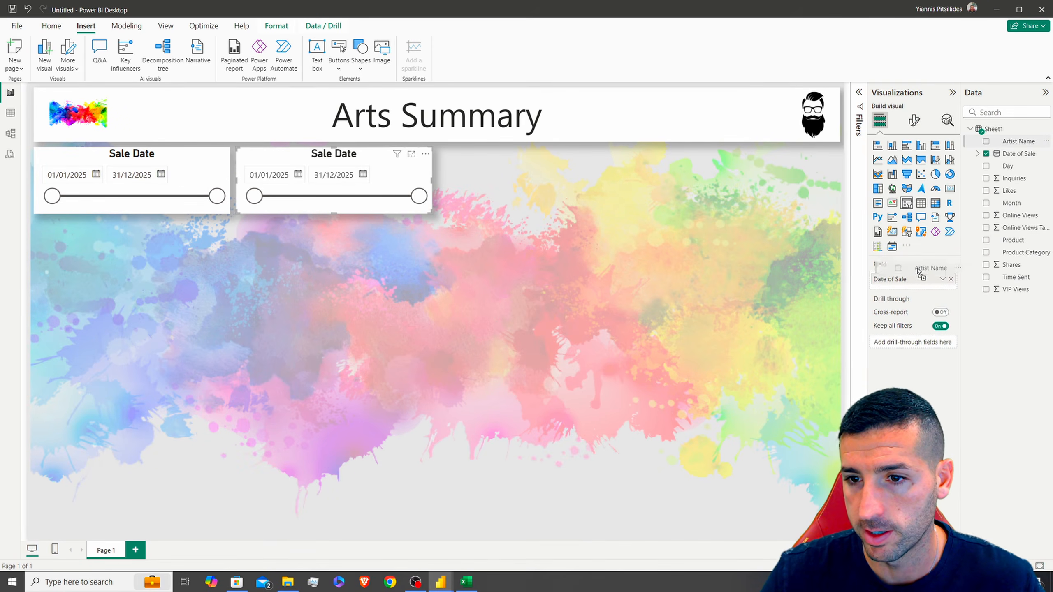
left_click_drag(904, 283, 906, 282)
left_click(952, 292)
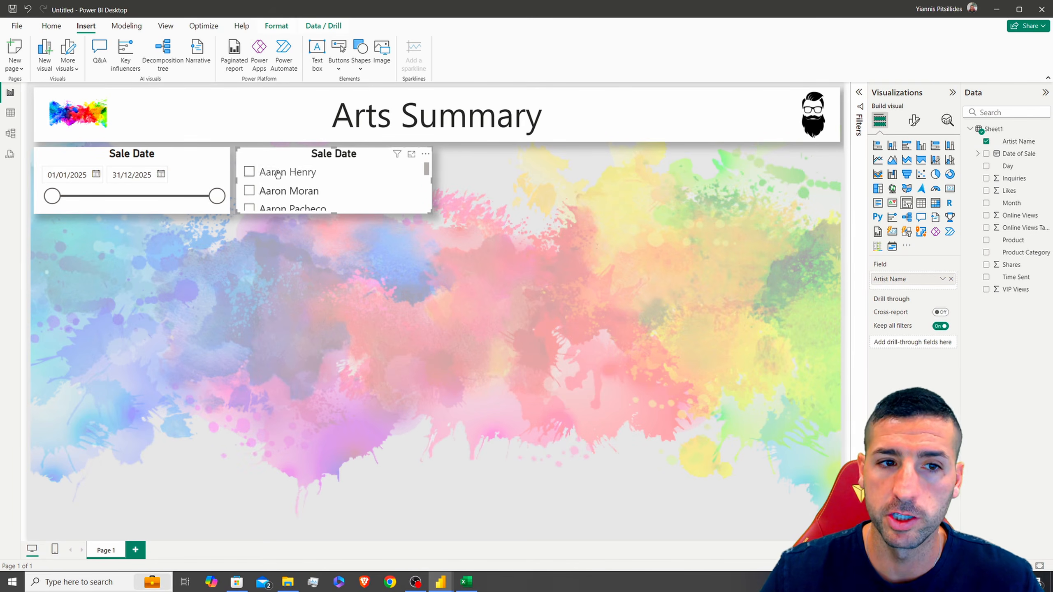
- Change the second slicer's title text to Artist Name
left_click(914, 120)
left_click(1017, 142)
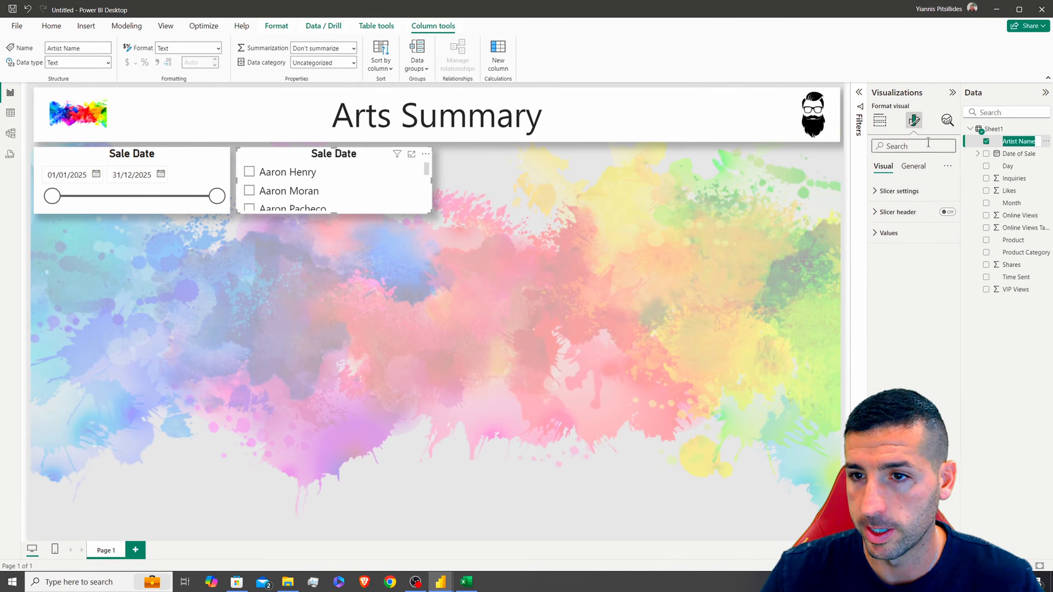
left_click(913, 166)
left_click(886, 211)
triple_click(896, 264)
type("Artist Name")
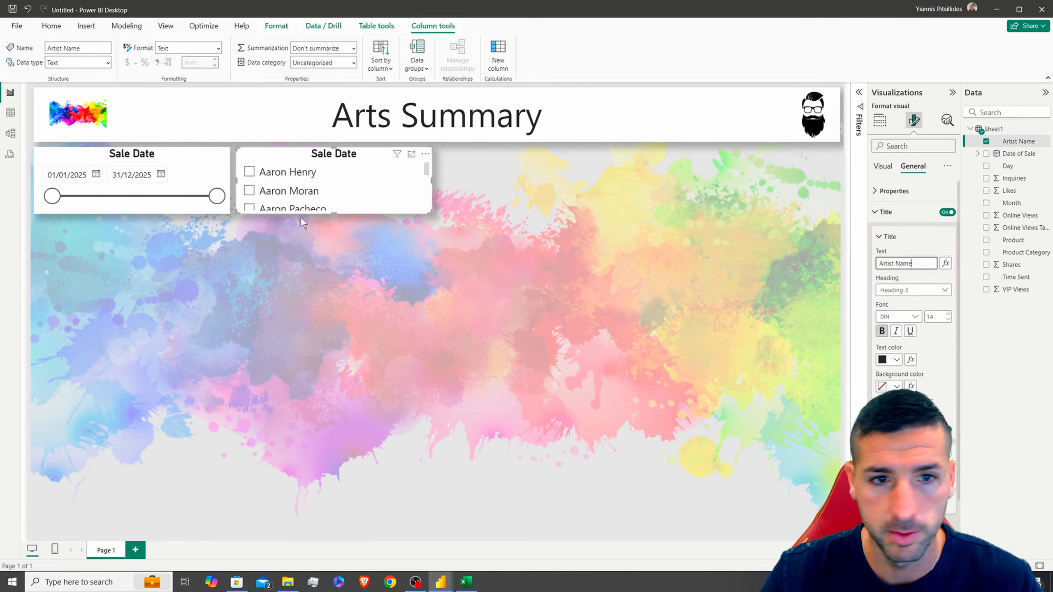
key("Return")
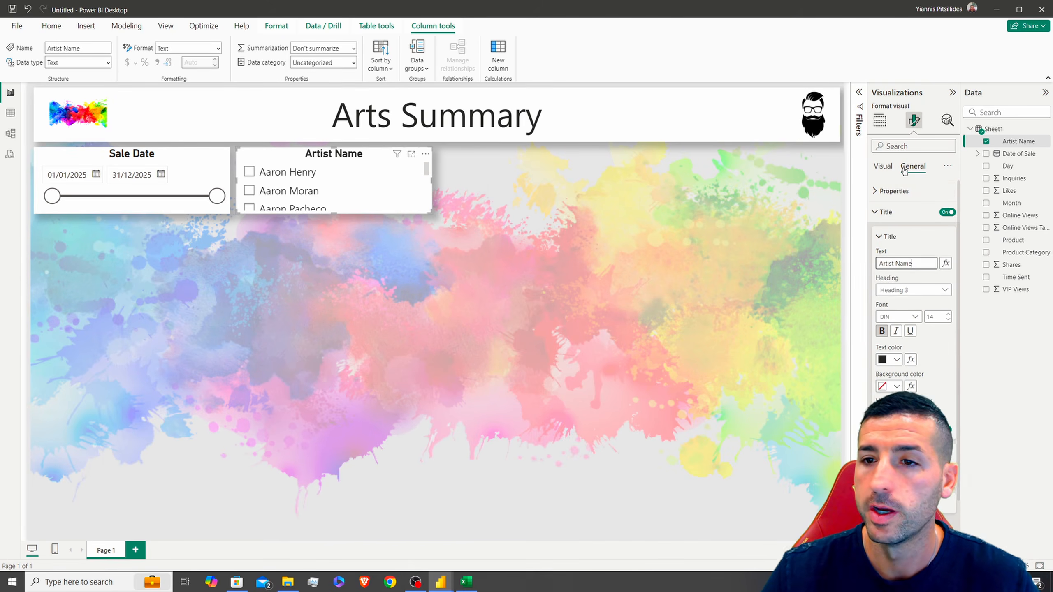
- Set the Artist Name slicer's style to Dropdown and look through its list of values
left_click(883, 166)
left_click(898, 191)
left_click(914, 242)
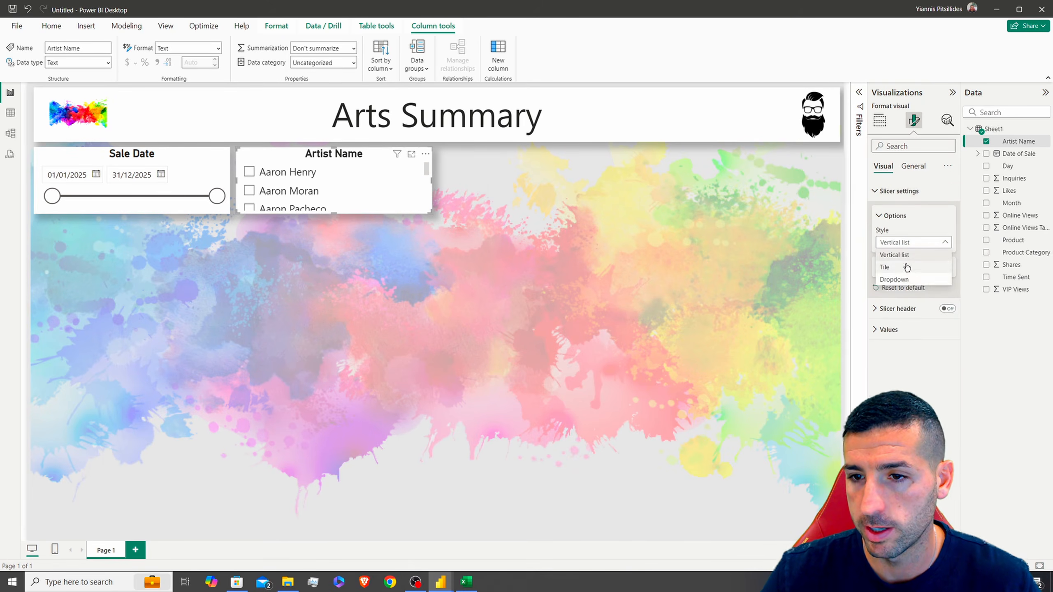
left_click(895, 278)
left_click(411, 181)
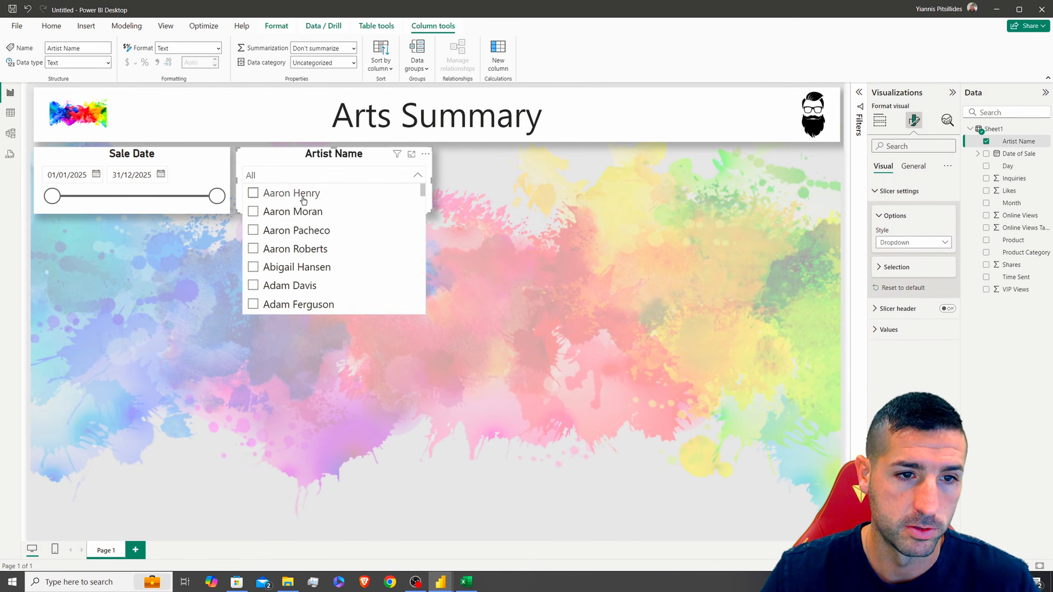
scroll(327, 244, "down", 10)
scroll(329, 241, "down", 3)
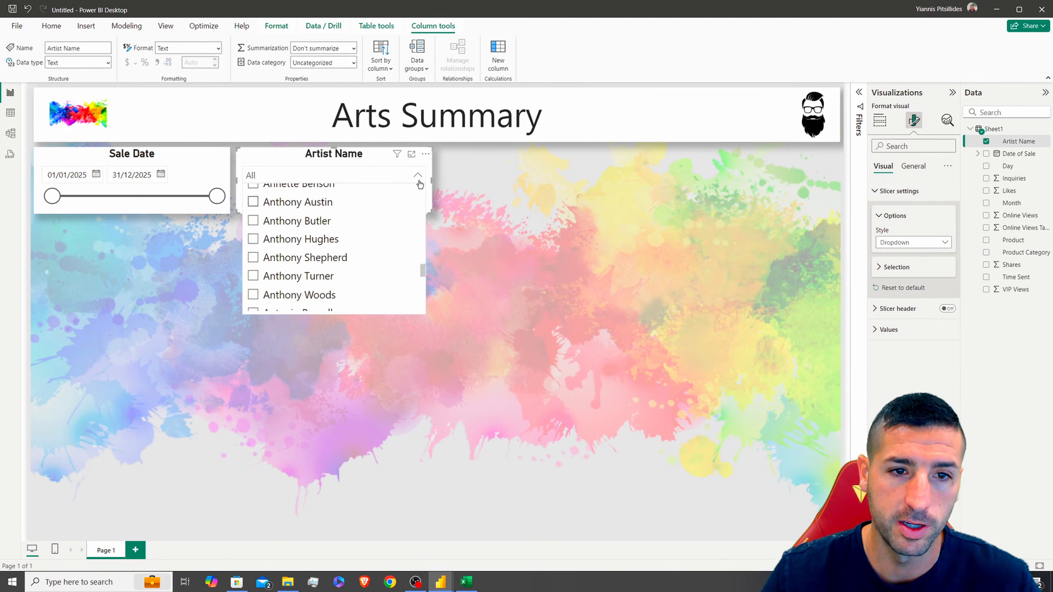
- Enable search on the Artist Name slicer and try it with the text "re"
left_click(426, 154)
left_click(455, 166)
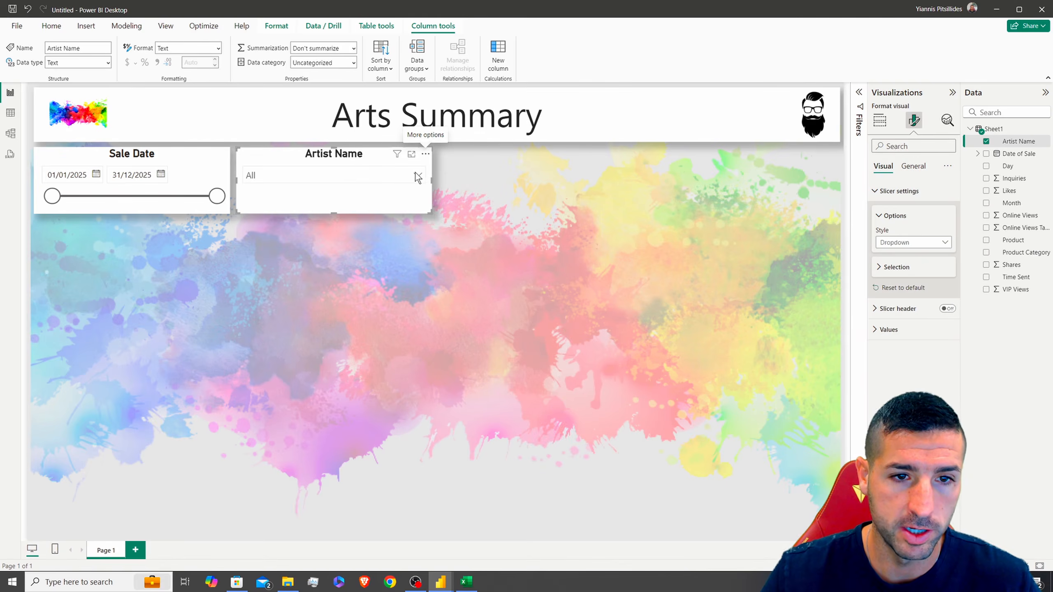
left_click(348, 176)
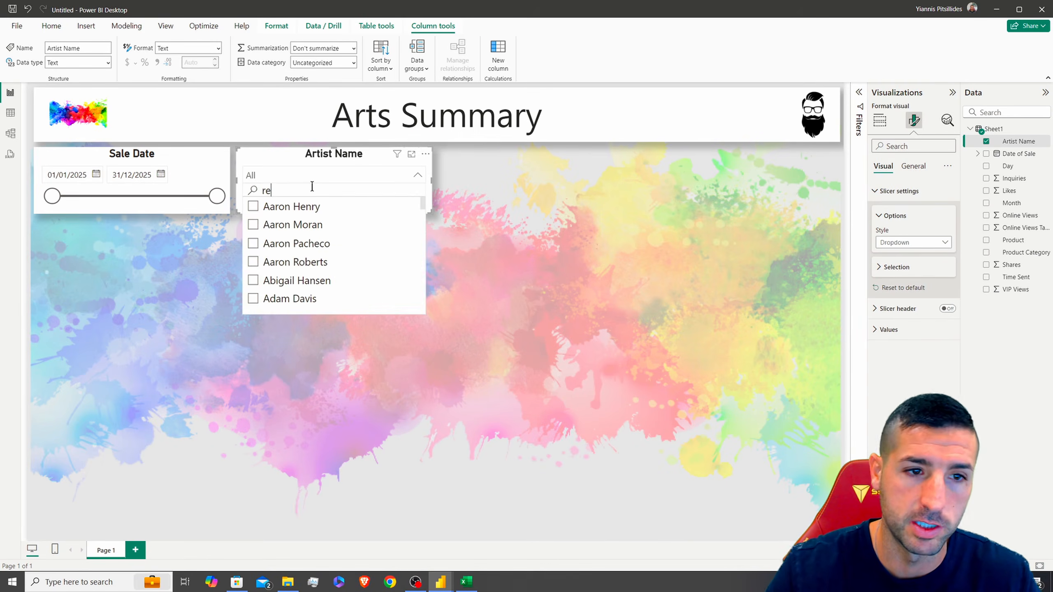
left_click(414, 177)
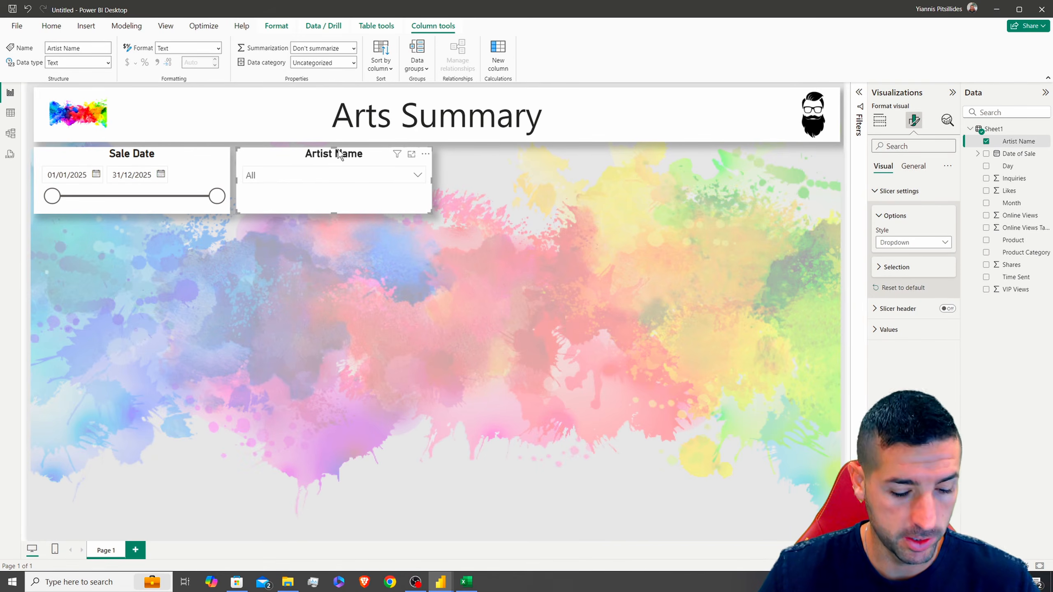
- Make two copies of the Artist Name slicer and line them up to its right, ending at the title bar's right edge
key("ctrl+c")
key("ctrl+v")
left_click_drag(322, 158, 519, 153)
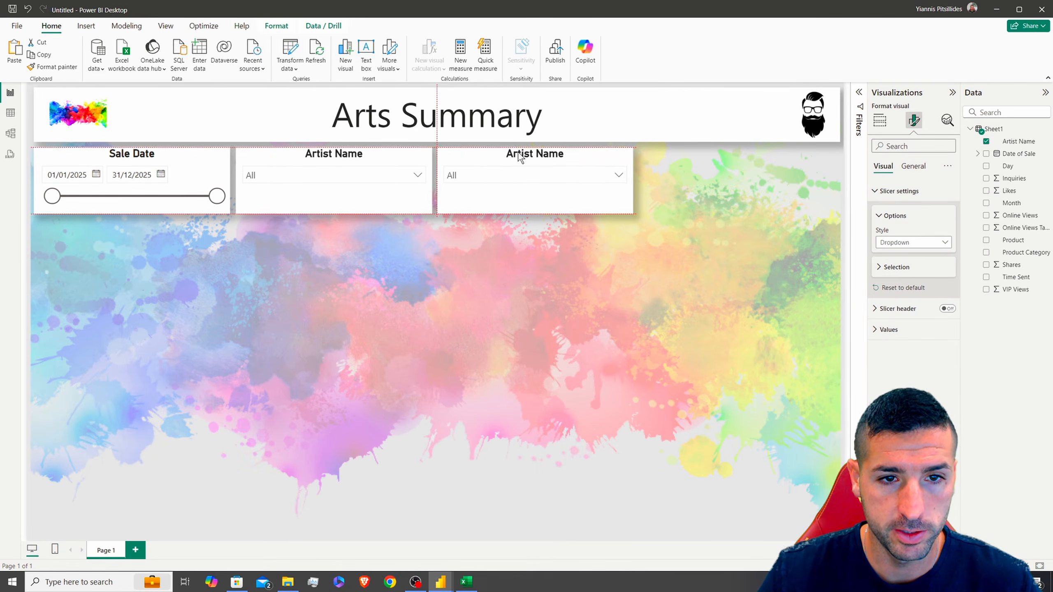
key("ctrl+v")
left_click_drag(308, 161, 707, 160)
- Replace the Artist Name field of the third slicer with Product
left_click(519, 168)
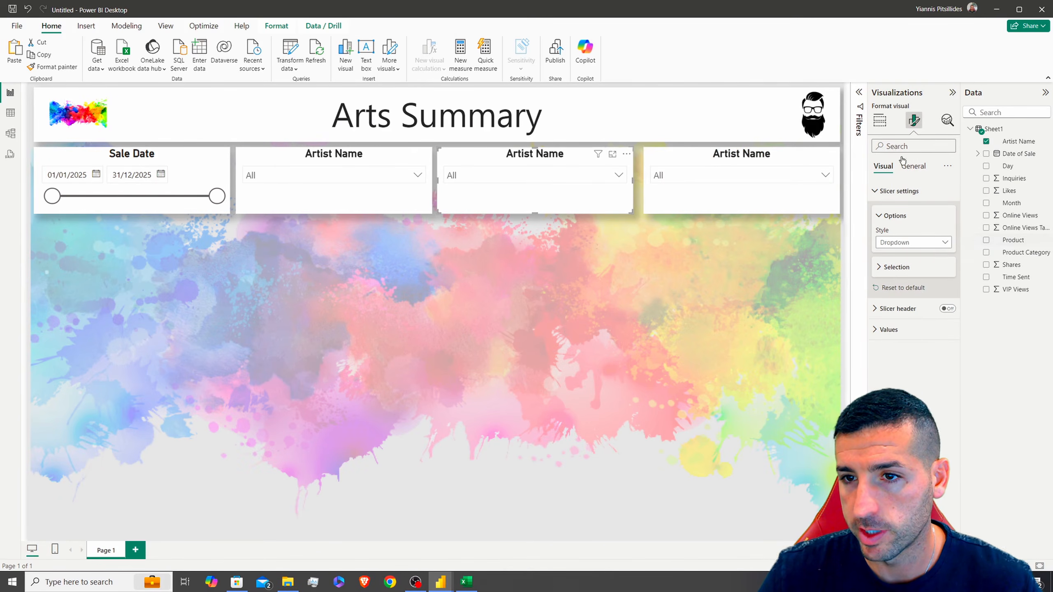
left_click(879, 120)
left_click_drag(1013, 240, 933, 281)
left_click(952, 291)
- Change the title text of the third slicer to Product
double_click(918, 278)
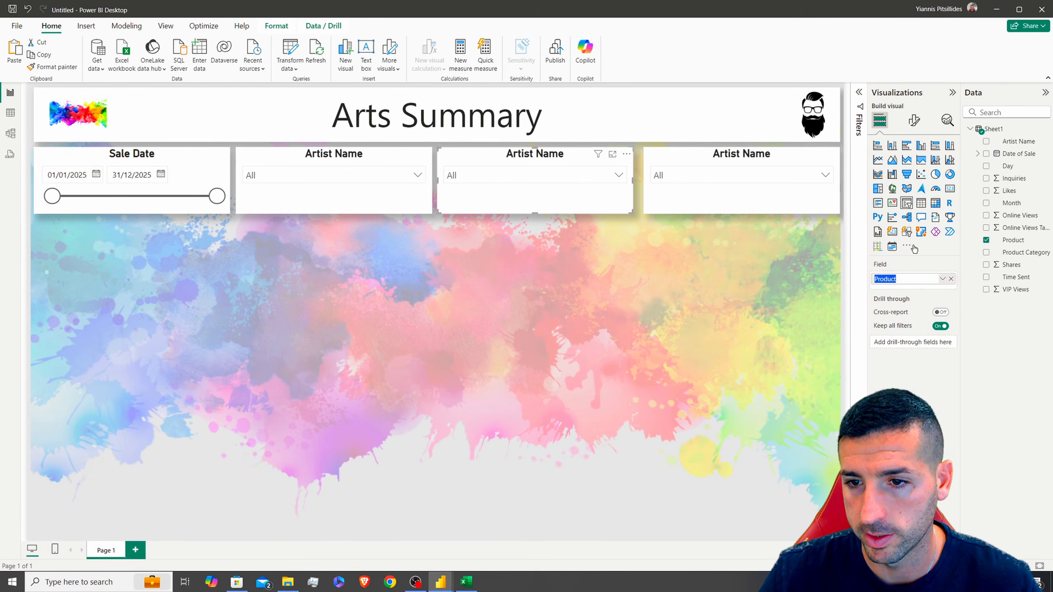
left_click(914, 121)
left_click(894, 212)
left_click_drag(914, 264, 827, 286)
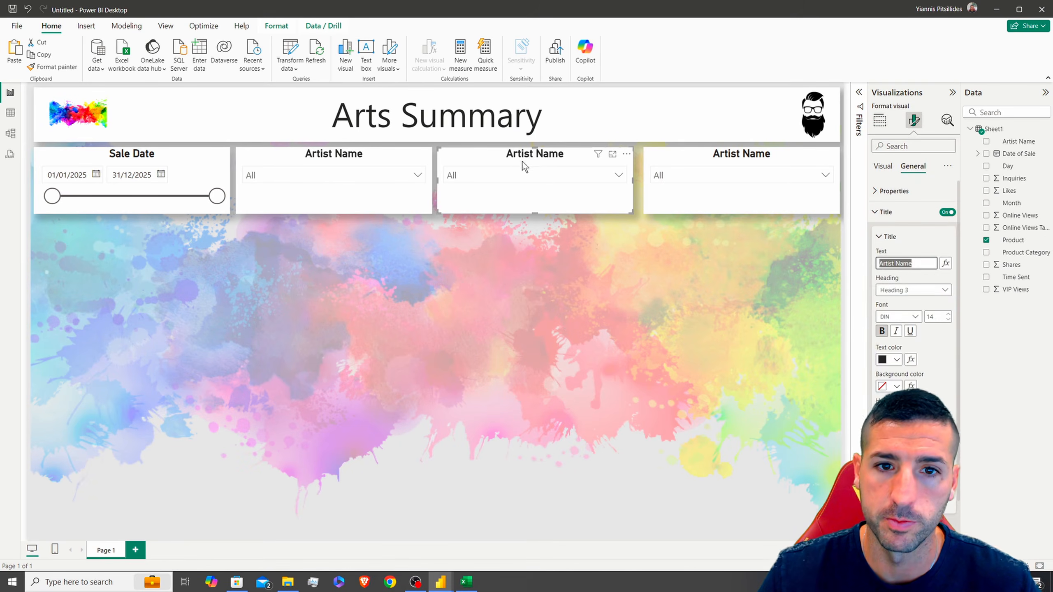
left_click_drag(914, 264, 797, 265)
left_click_drag(914, 263, 870, 261)
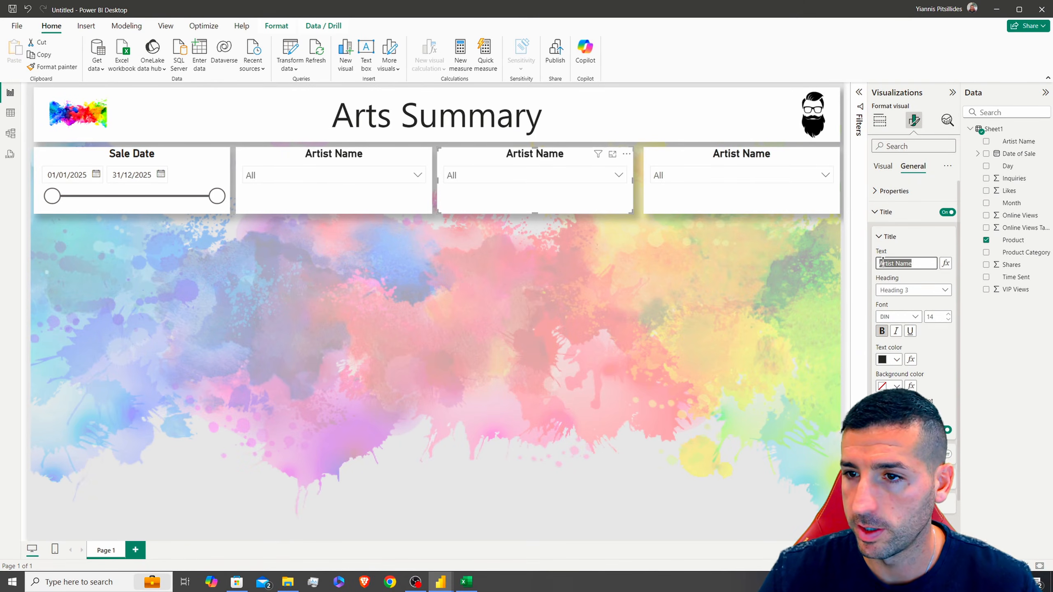
type("Pro")
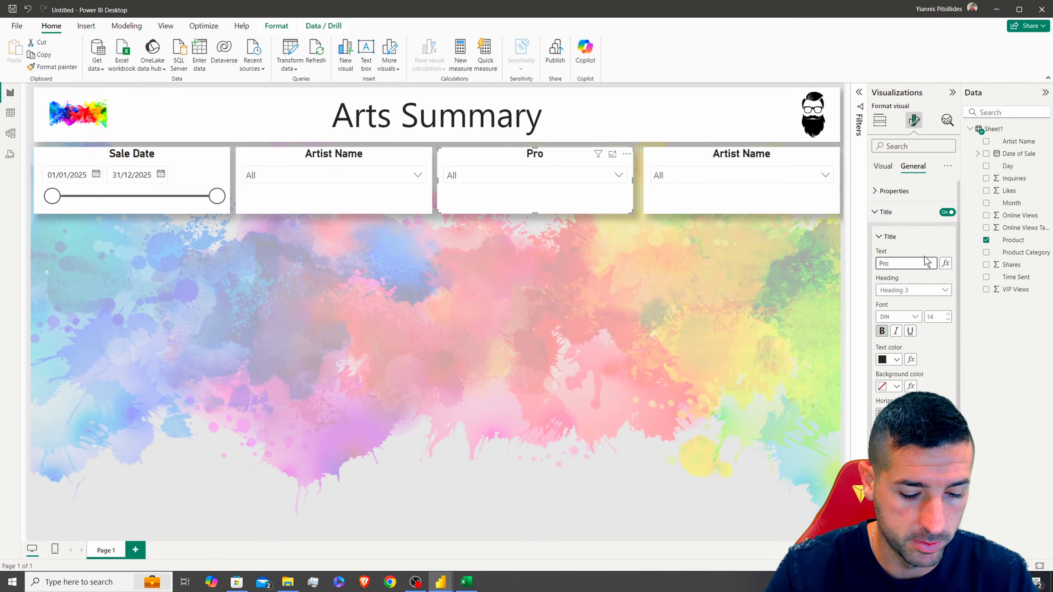
type("duct")
- Retitle the fourth slicer Product Category and replace its Artist Name field with Product Category
left_click(766, 158)
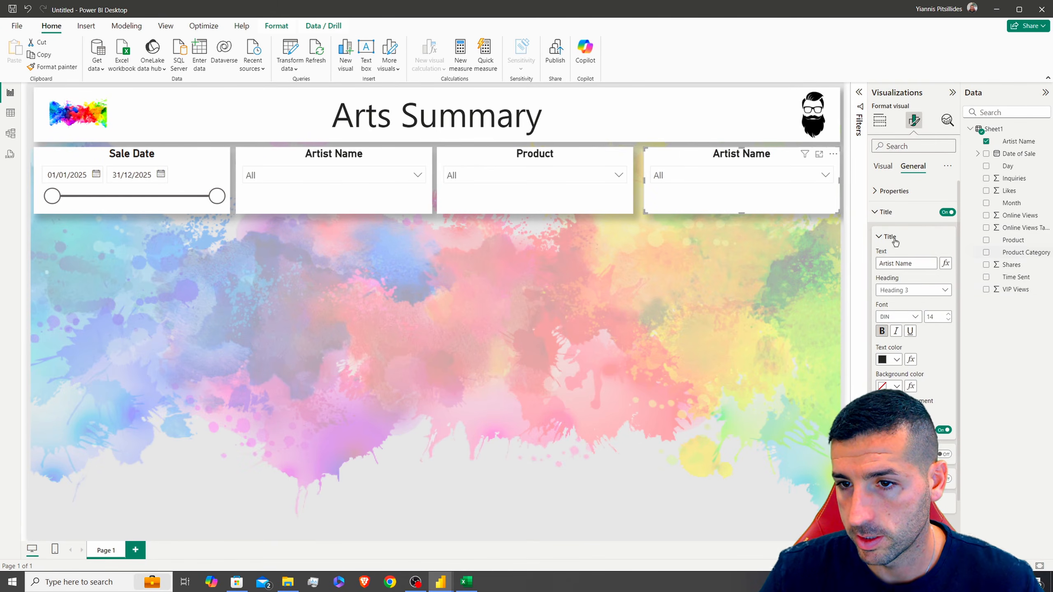
left_click(1020, 252)
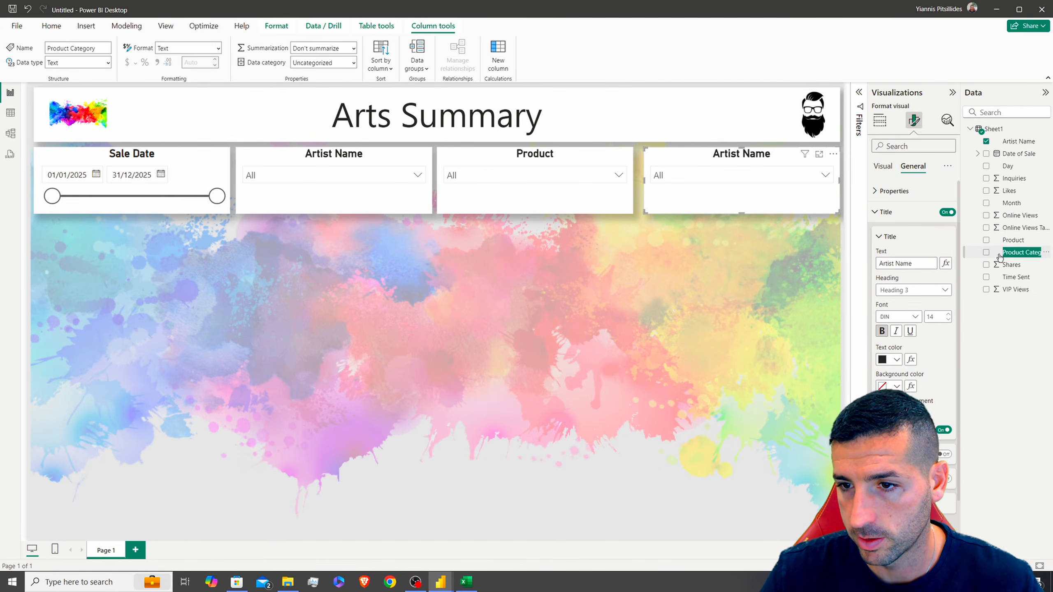
key("ctrl+v")
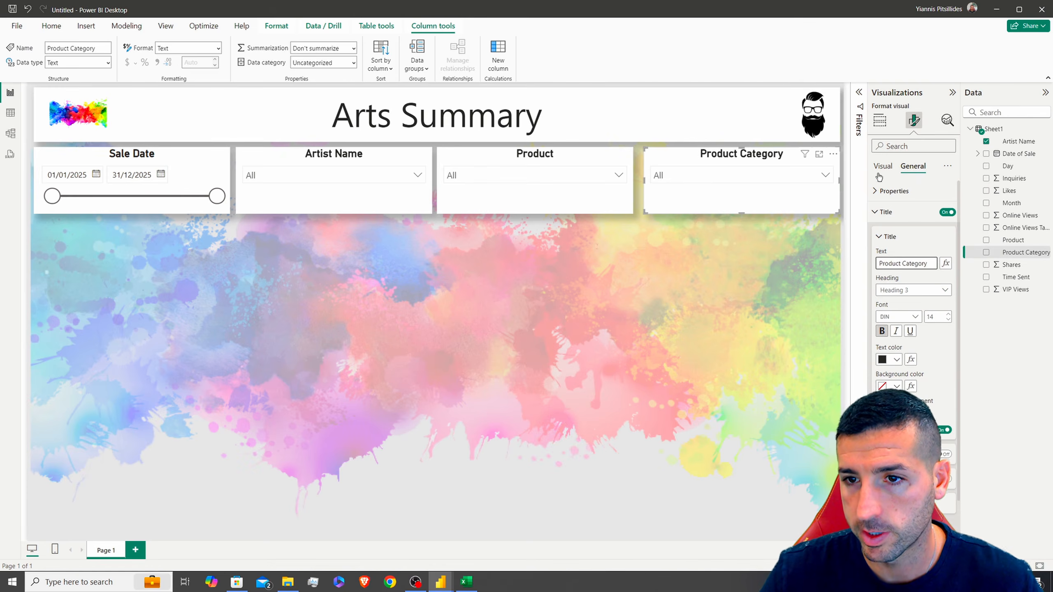
left_click(881, 121)
left_click_drag(1018, 253, 916, 288)
left_click(951, 280)
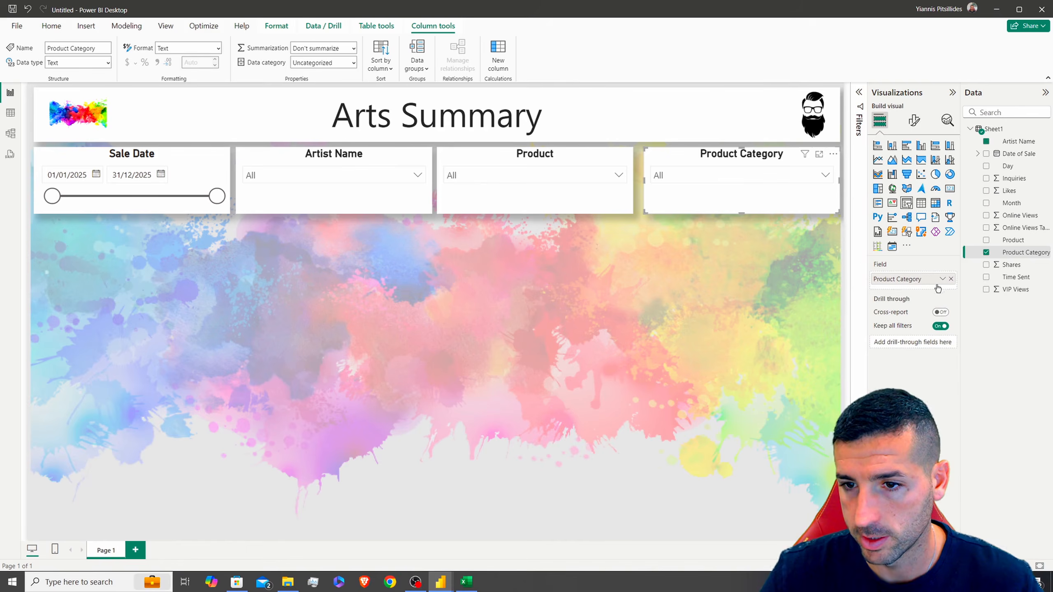
- Clear the leftover "re" search text from the Product Category, Product and Artist Name slicers, leaving their lists closed
left_click(780, 176)
left_click(689, 191)
type("re")
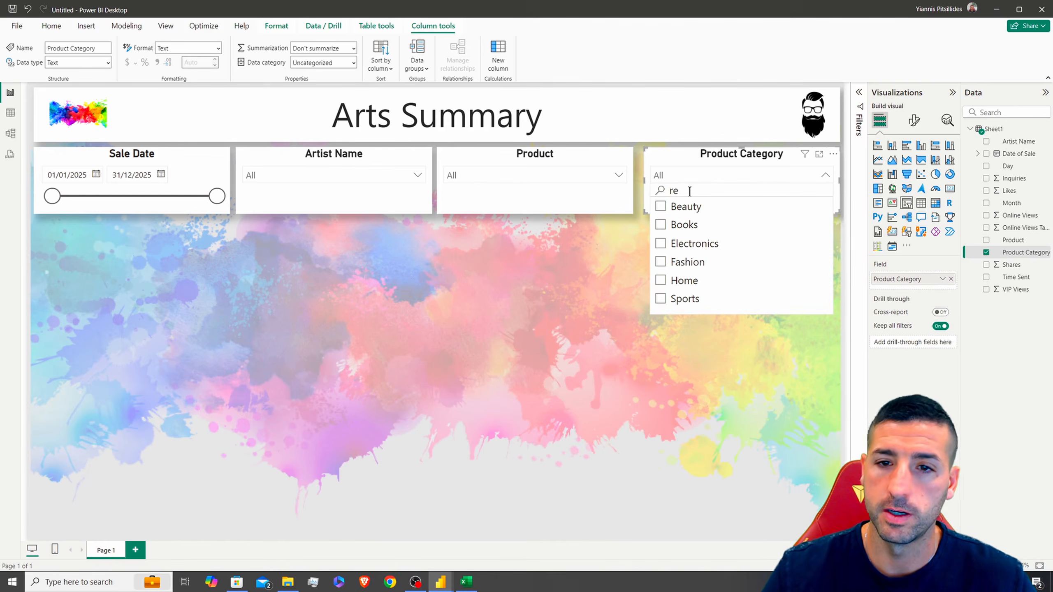
key("BackSpace")
key("BackSpace")
left_click(568, 181)
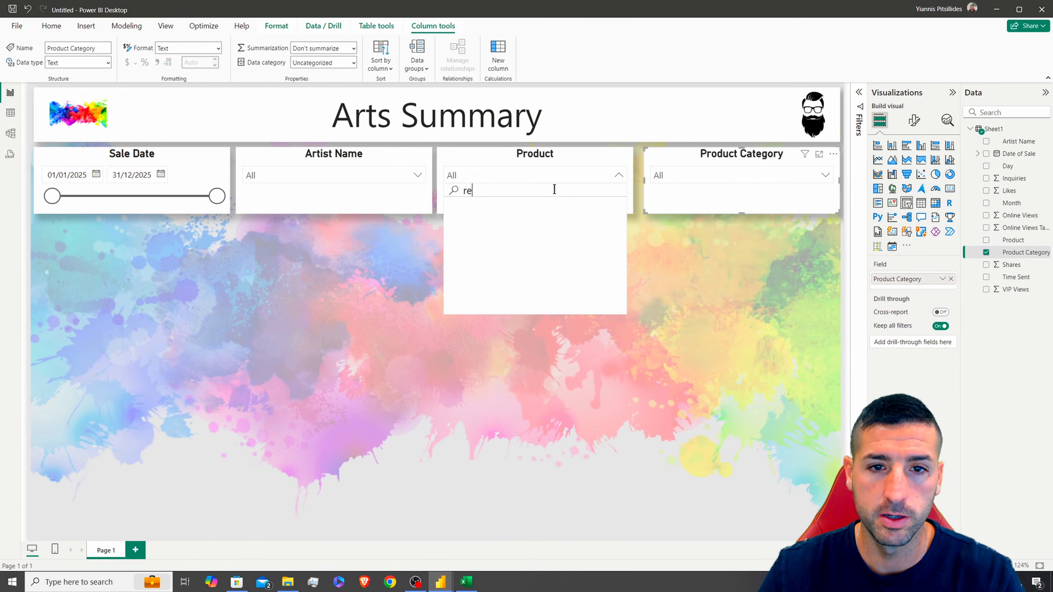
left_click(373, 175)
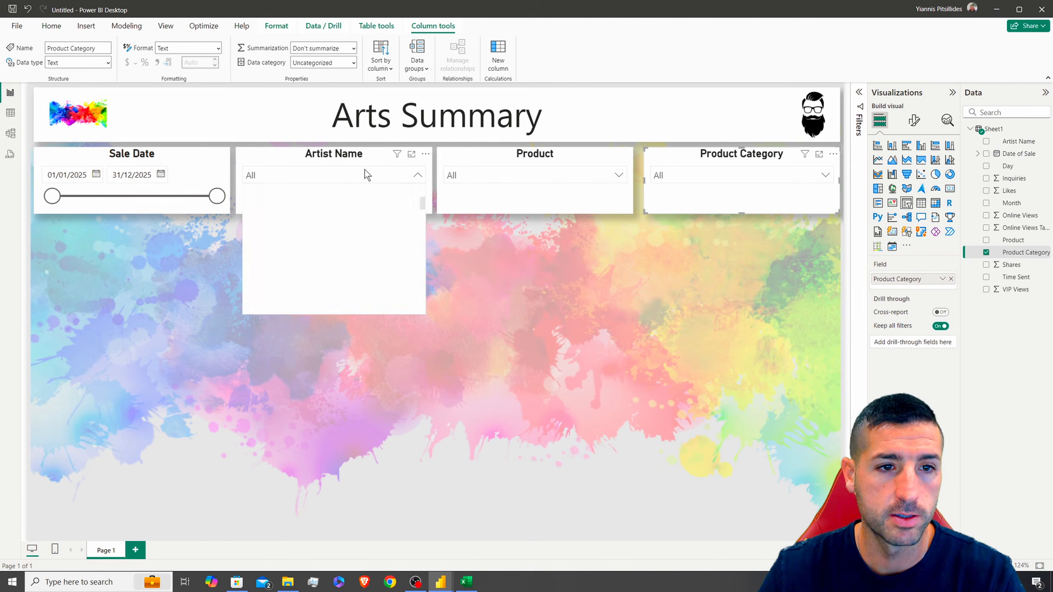
key("BackSpace")
key("BackSpace")
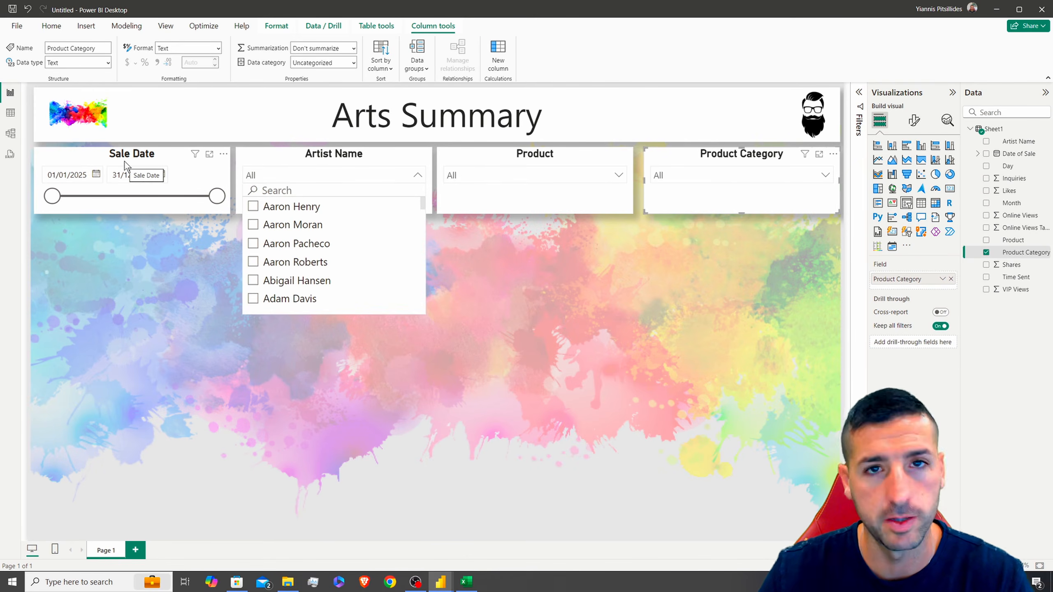
left_click(507, 240)
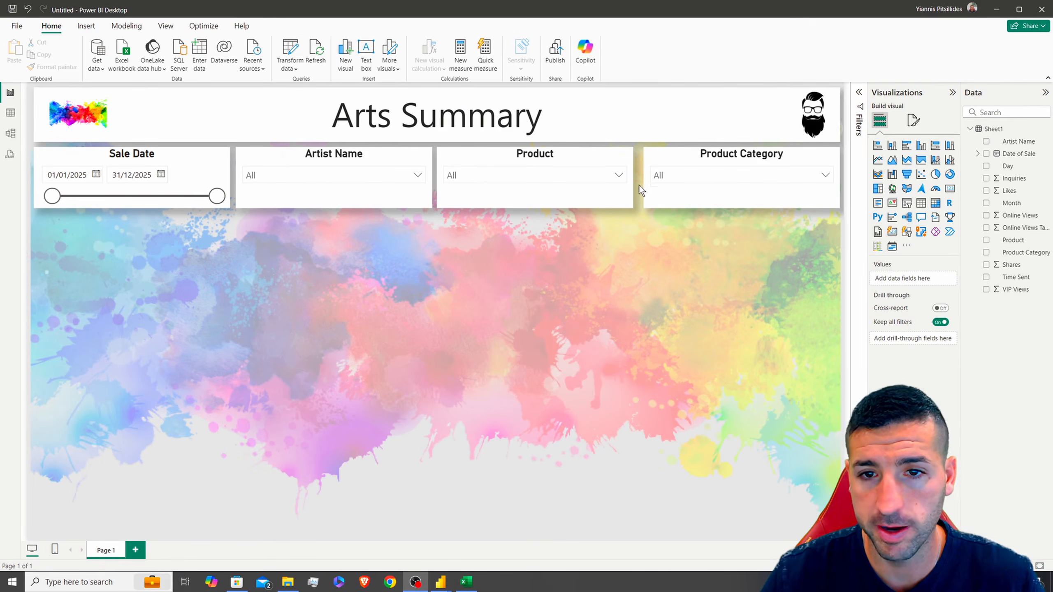
- Select all four slicers and distribute them horizontally across the row
left_click(711, 154)
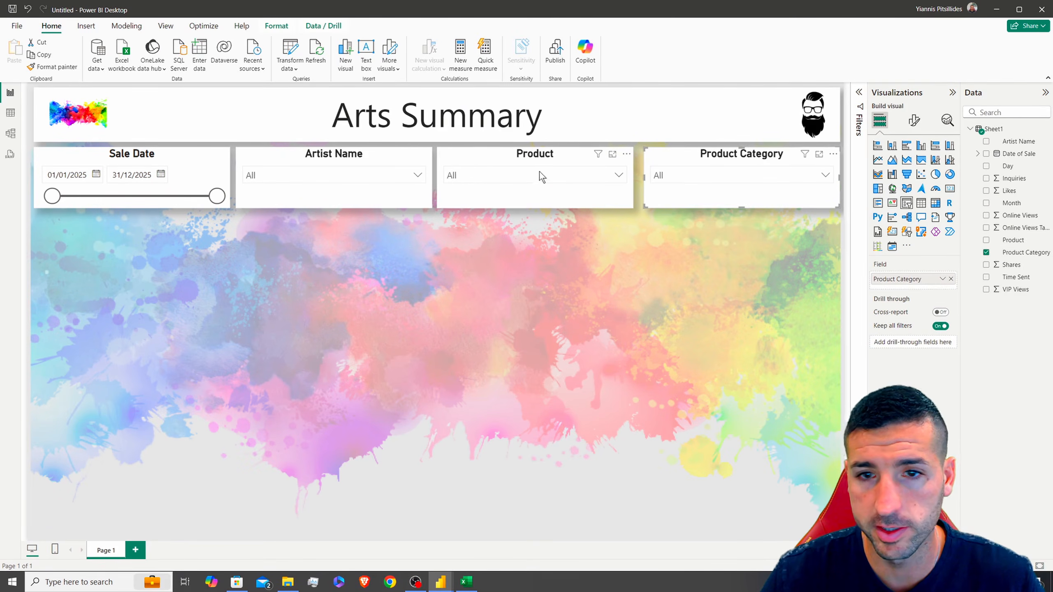
left_click(157, 149, "ctrl")
left_click(301, 153, "ctrl")
left_click(486, 150, "ctrl")
left_click(276, 26)
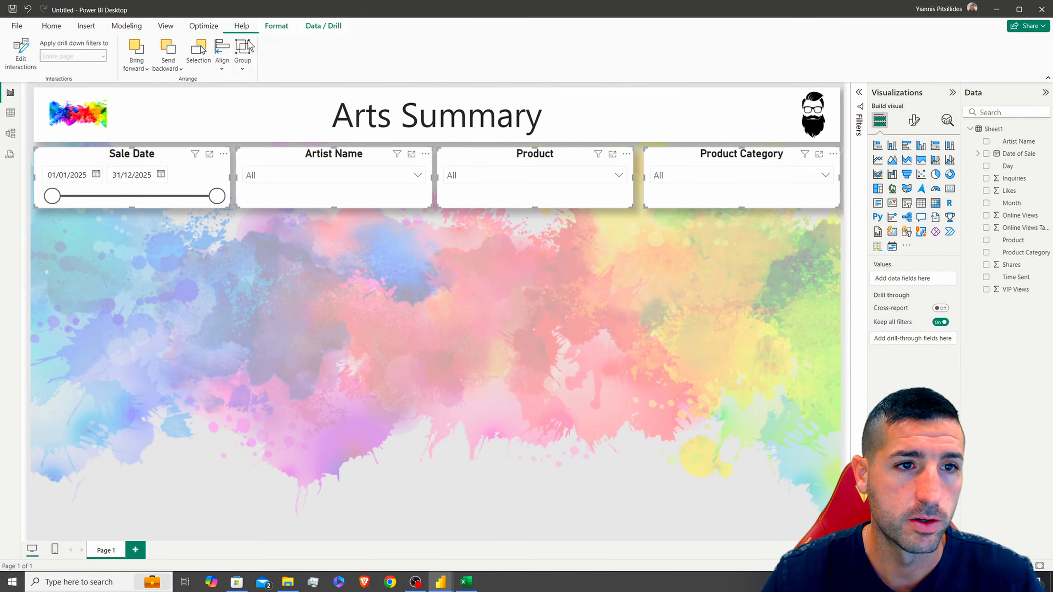
left_click(223, 62)
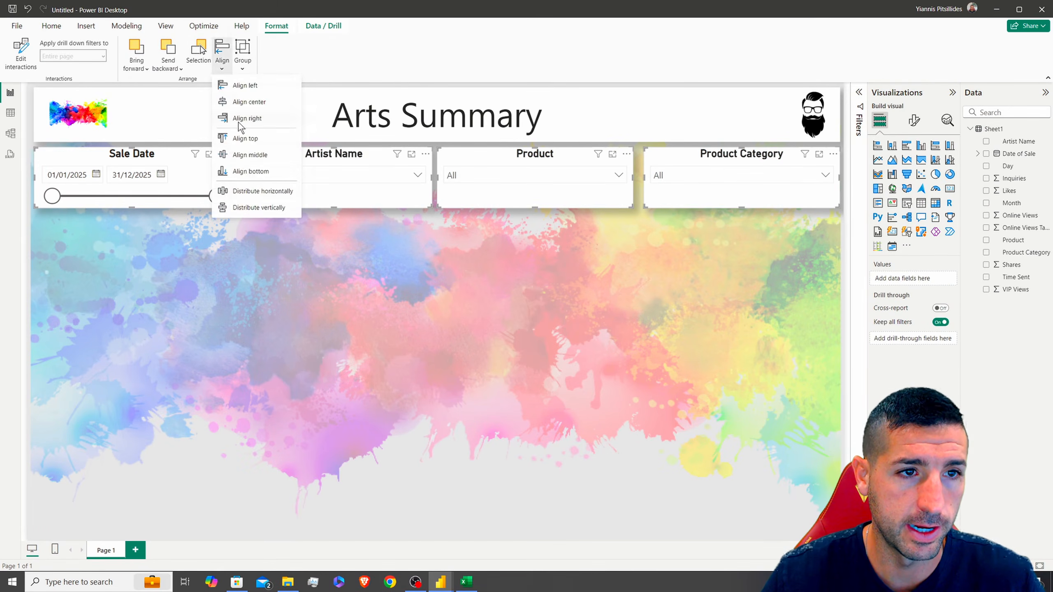
left_click(259, 192)
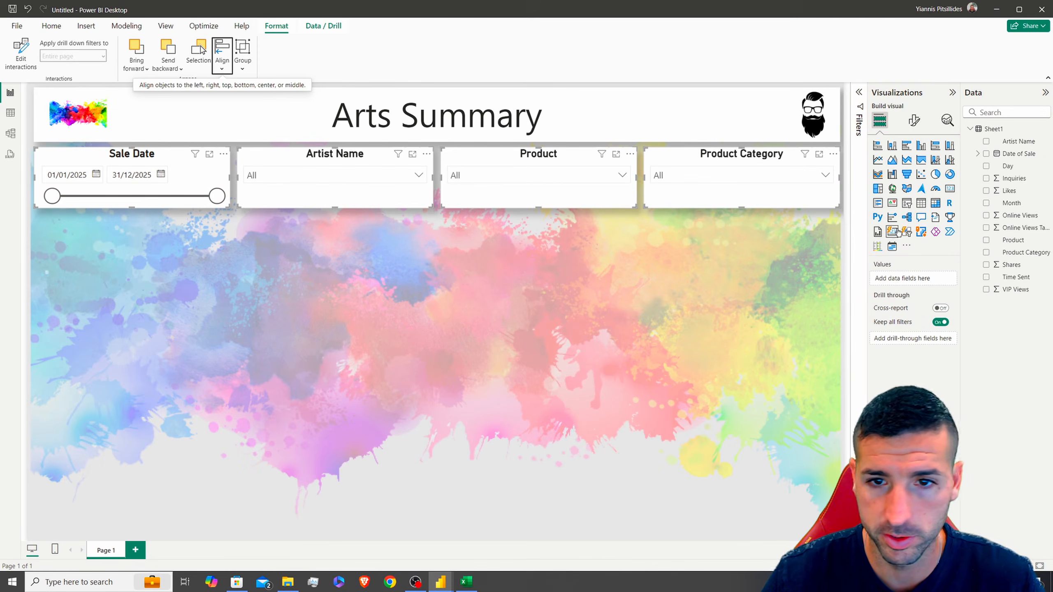
left_click(847, 220)
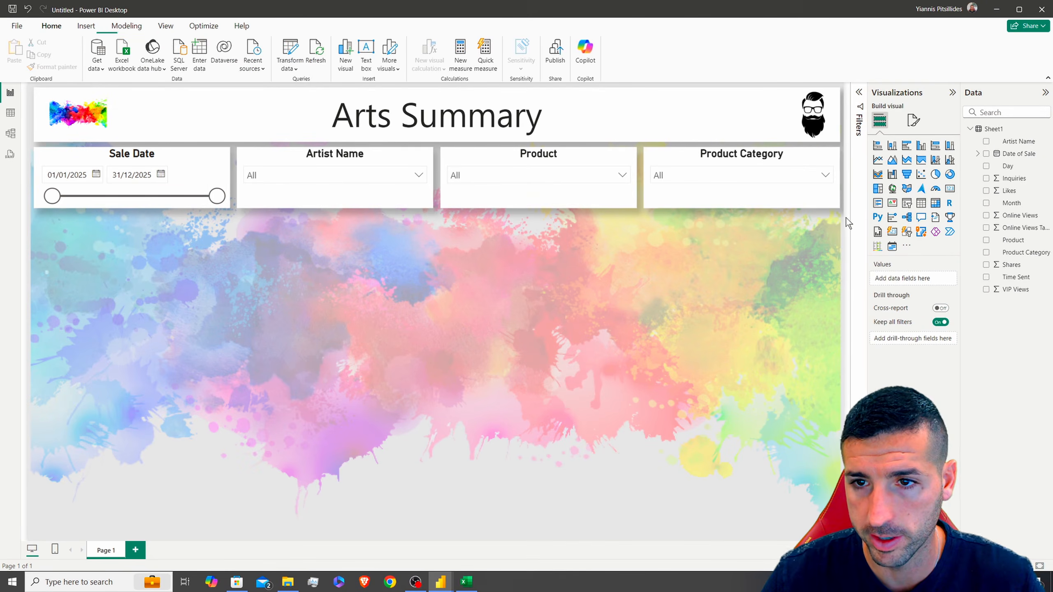
- Widen all four slicers together to a width of about 310
left_click(701, 158)
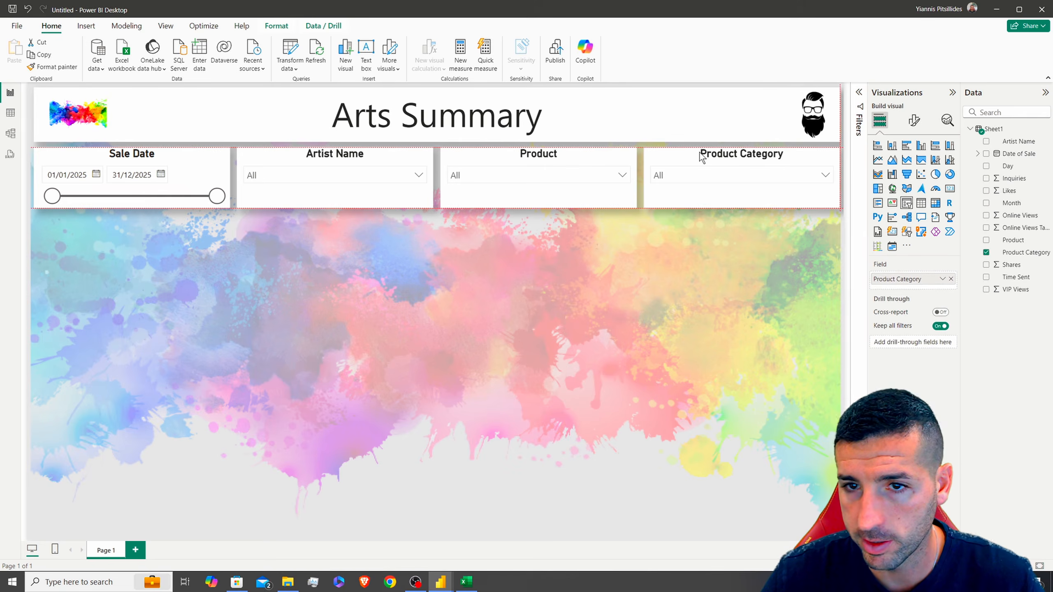
left_click(226, 155)
left_click(369, 153, "ctrl")
left_click(614, 155, "ctrl")
left_click(645, 156, "ctrl")
left_click(914, 121)
left_click(913, 165)
left_click(891, 192)
left_click(908, 267)
left_click(908, 267)
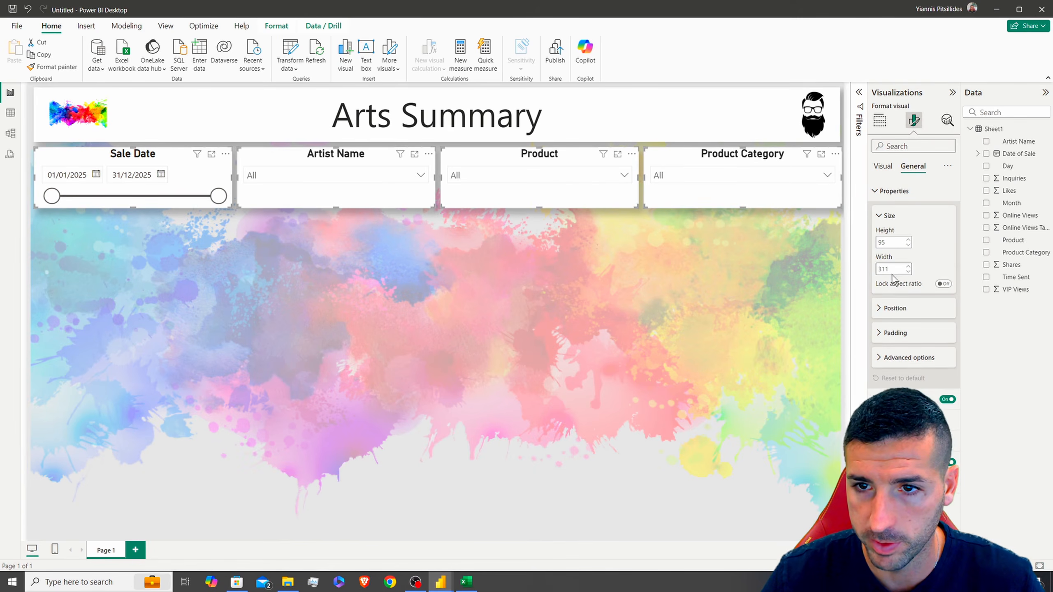
- Nudge the Product Category slicer back to the title bar's right edge and distribute the four slicers horizontally again
left_click(717, 152)
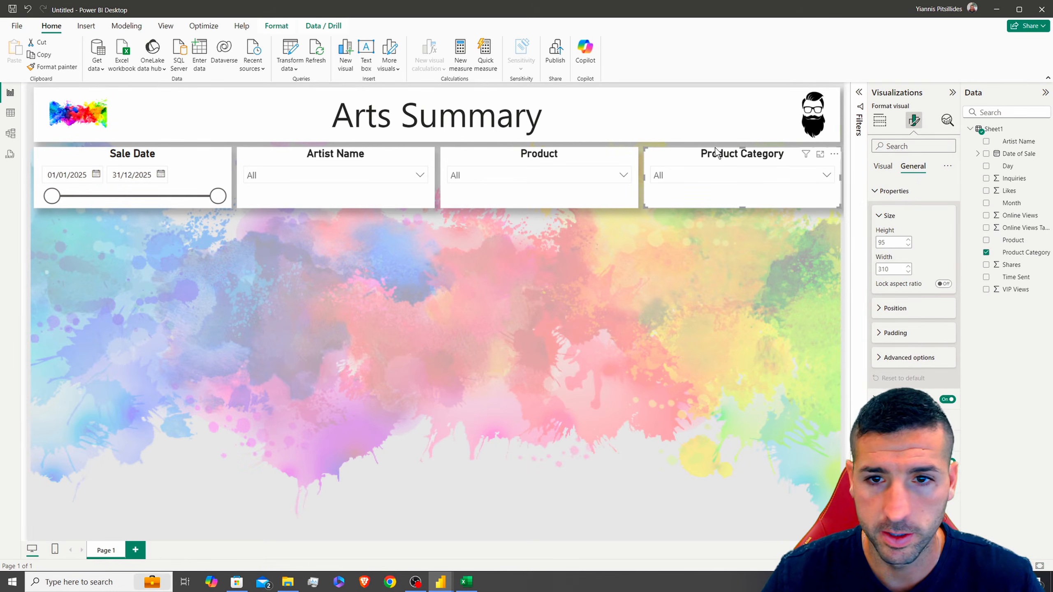
left_click_drag(715, 151, 714, 151)
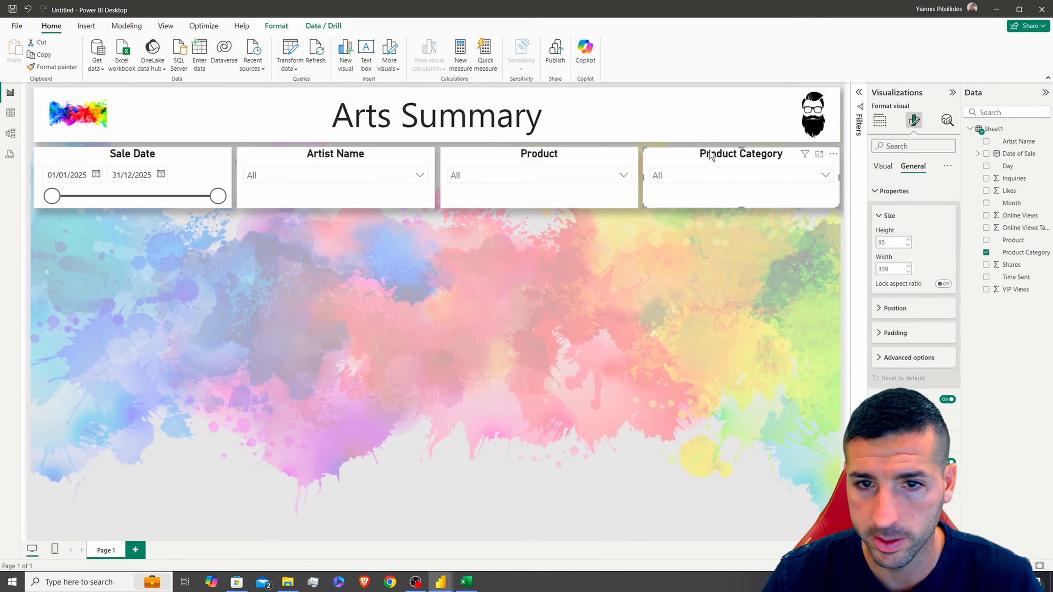
left_click(490, 152, "ctrl")
left_click(303, 156, "ctrl")
left_click(177, 152, "ctrl")
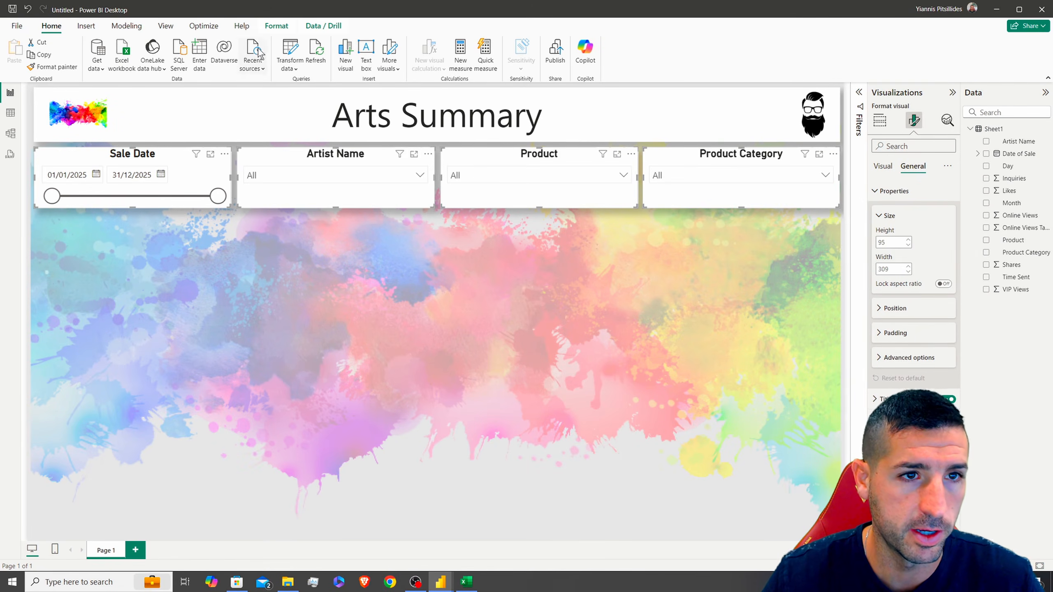
left_click(276, 26)
left_click(222, 54)
left_click(249, 189)
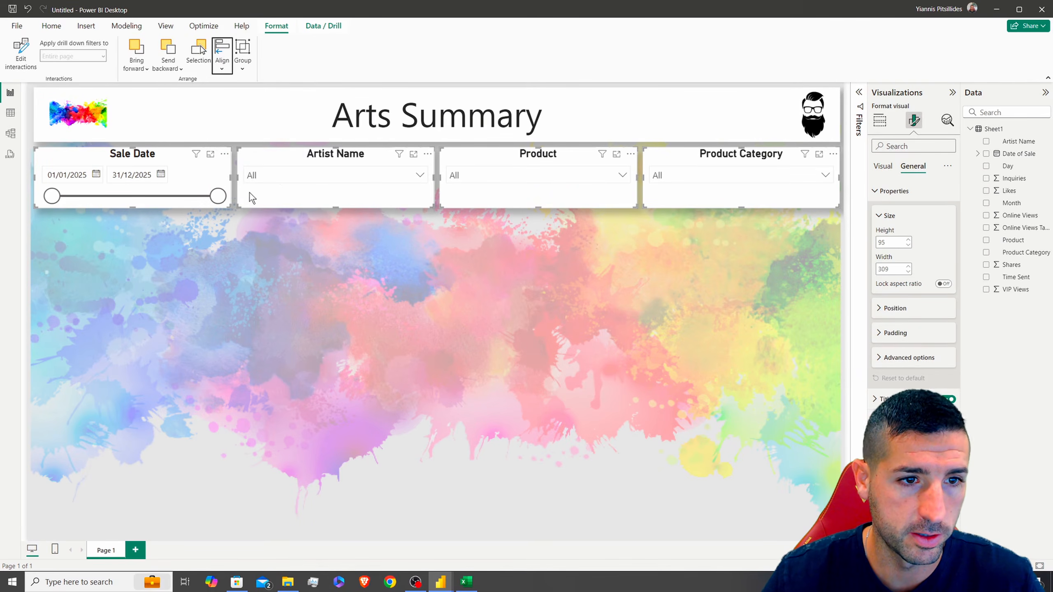
left_click(844, 214)
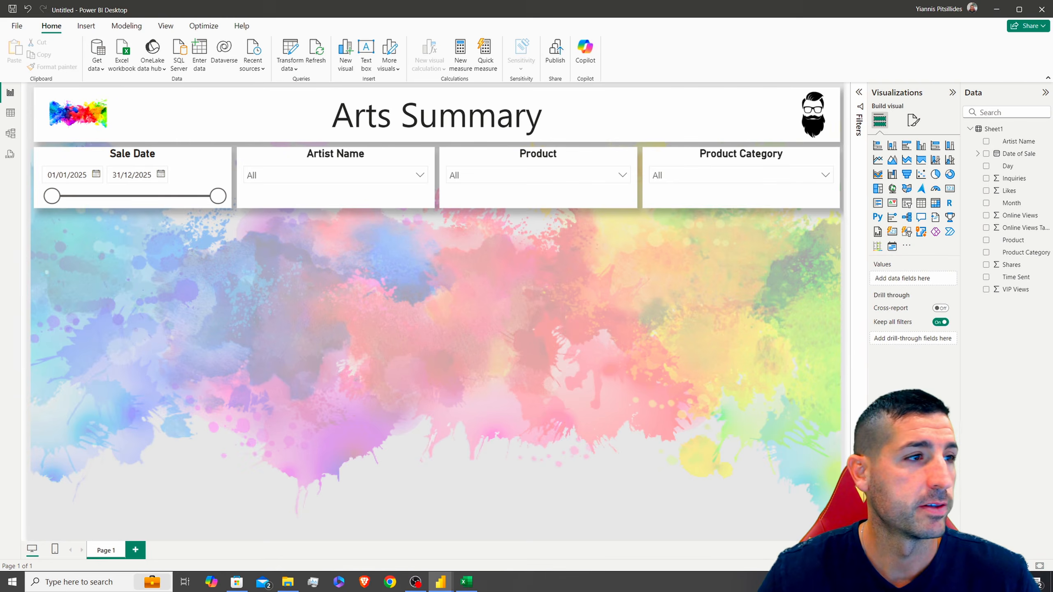
left_click_drag(0, 223, 585, 4)
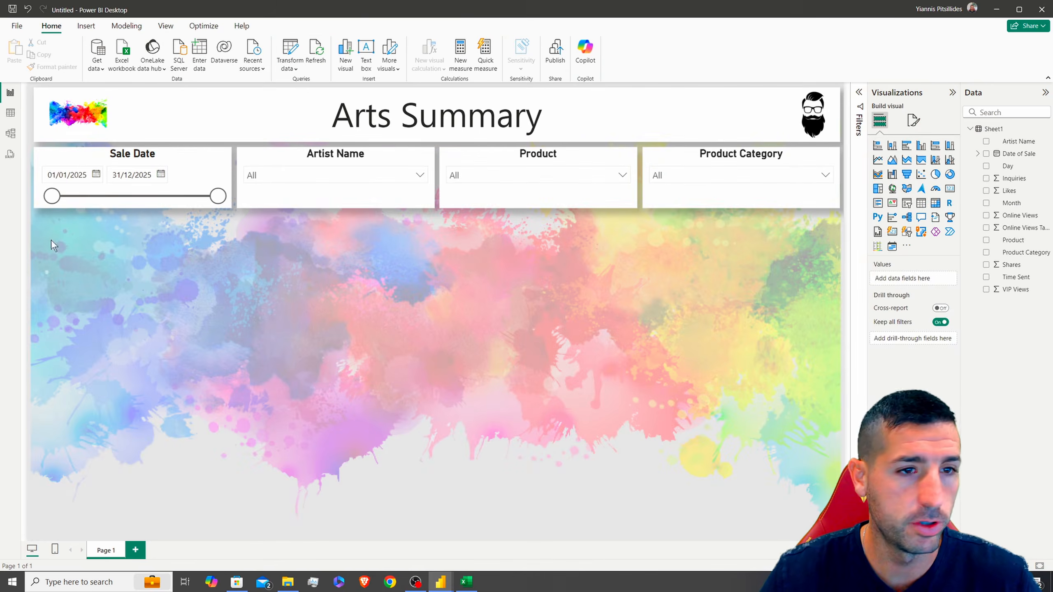
- Add a clustered bar chart below the Sale Date slicer with Date of Sale Year and Month as Y-axis and Online Views as X-axis
left_click(907, 147)
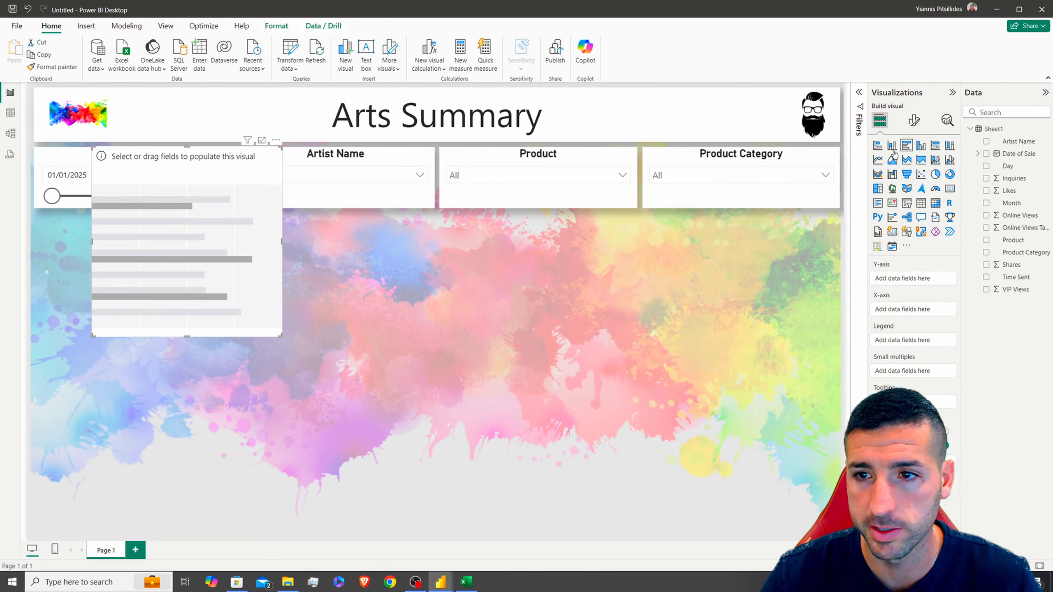
left_click_drag(198, 158, 141, 228)
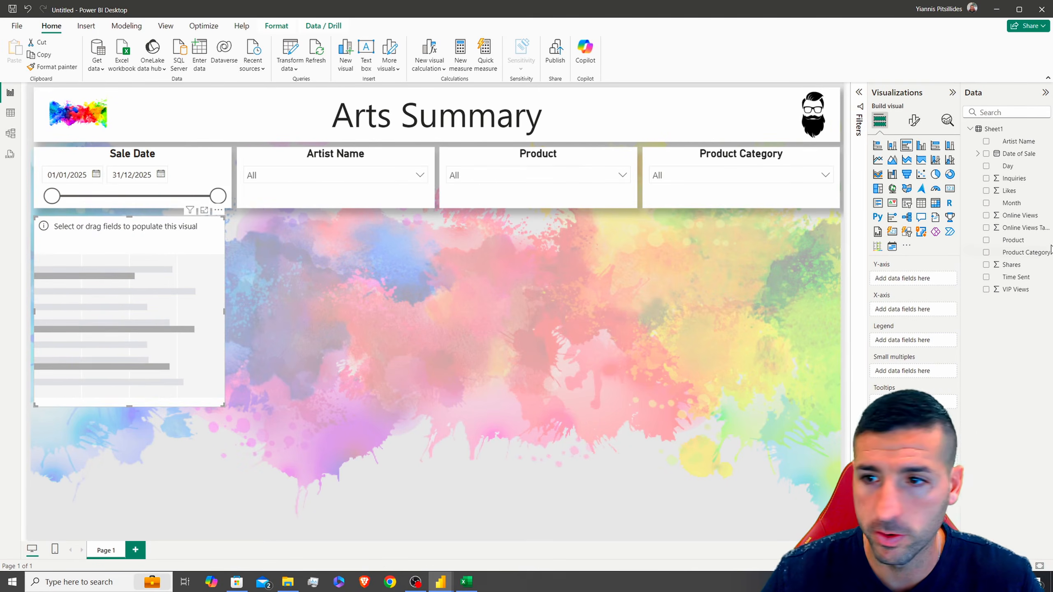
left_click(986, 155)
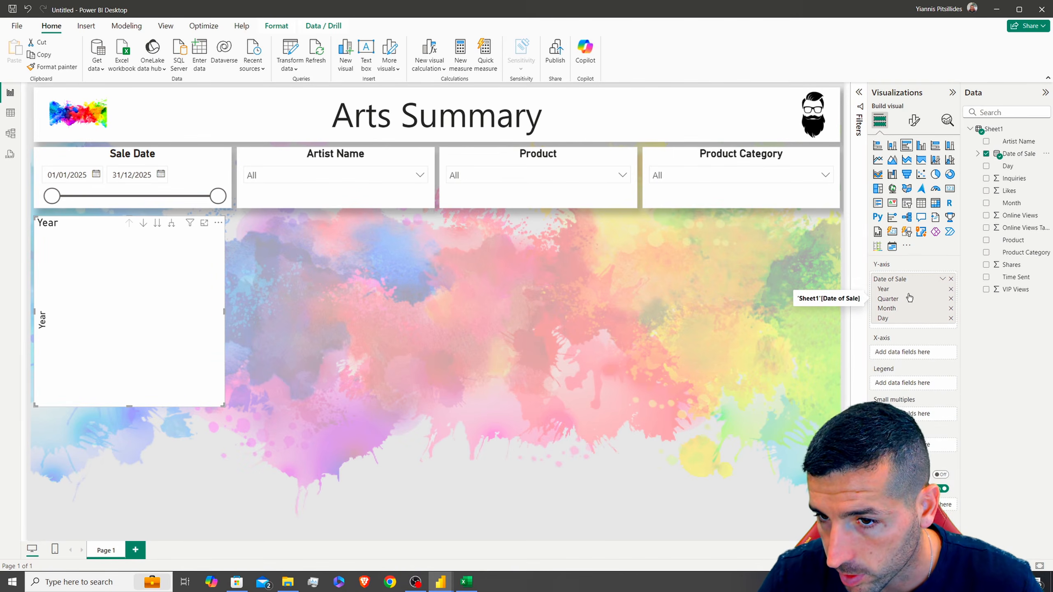
left_click(951, 299)
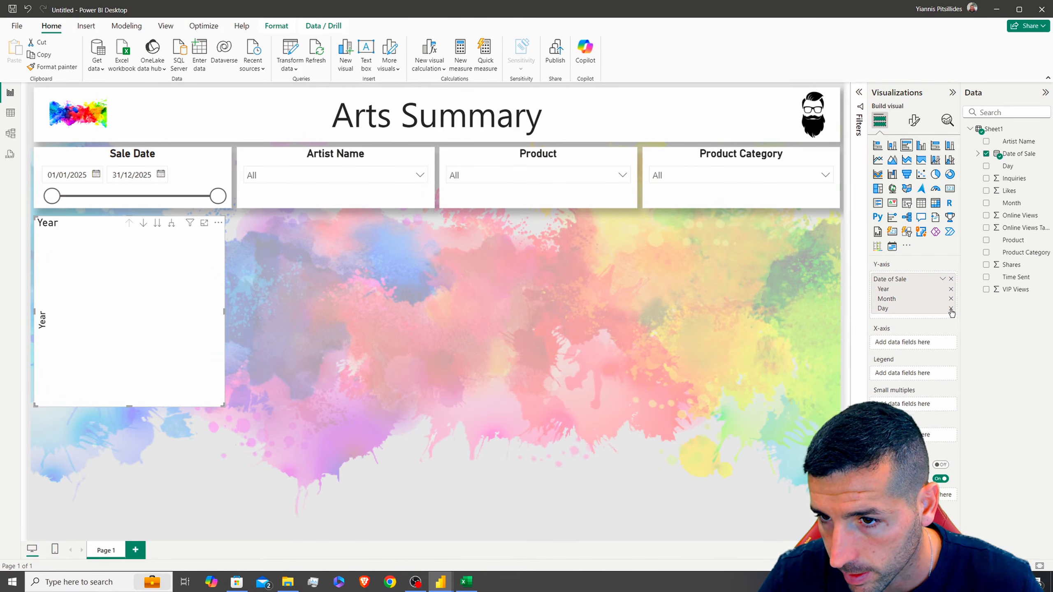
left_click(951, 309)
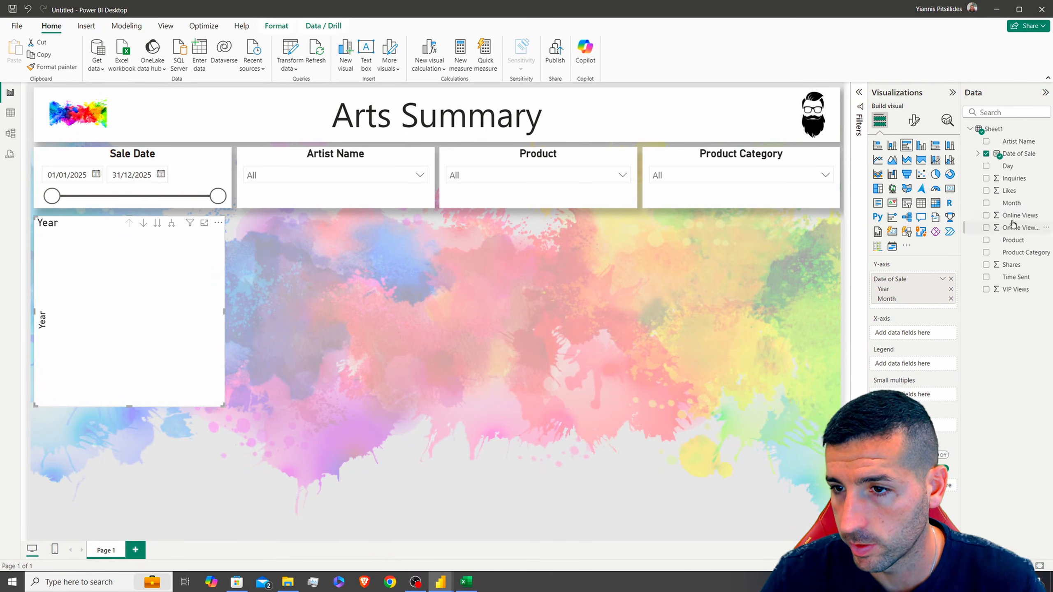
left_click_drag(1012, 219, 912, 333)
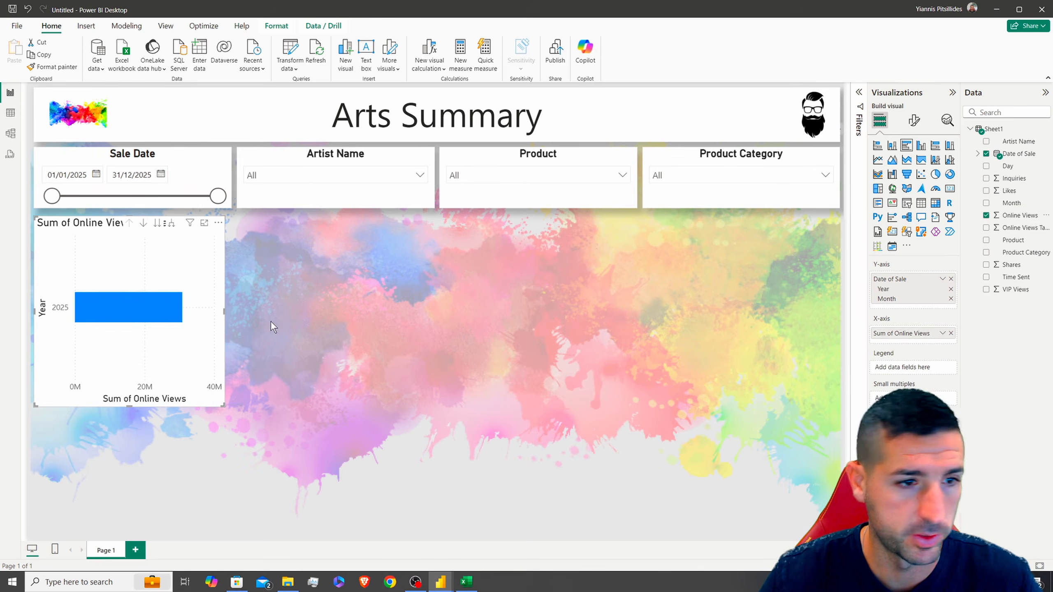
- Stretch the bar chart down to near the page's lower edge, match it to the Sale Date slicer's width and move it up slightly
left_click_drag(143, 406, 96, 534)
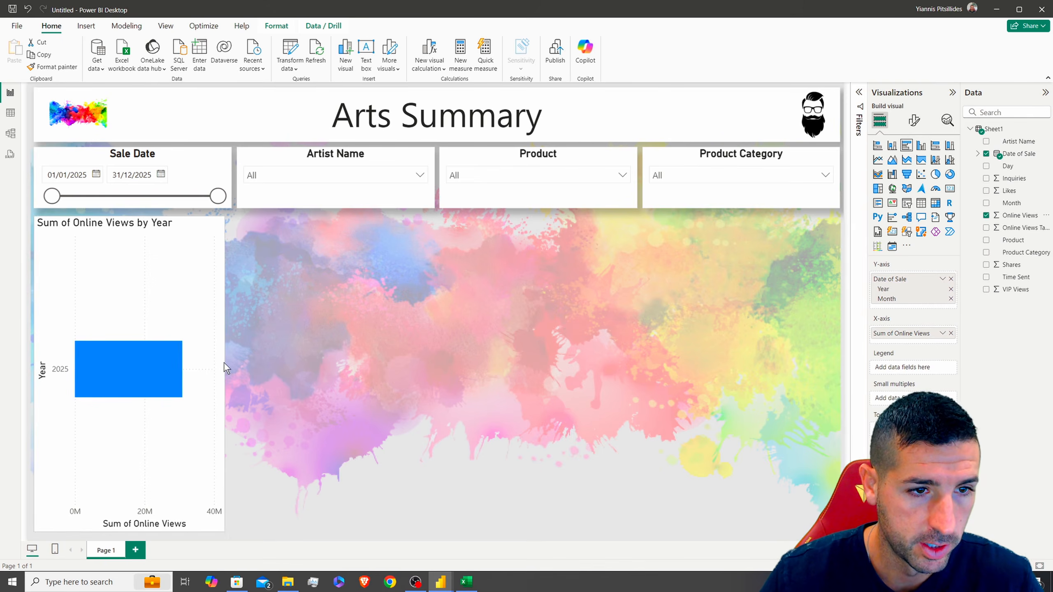
left_click_drag(224, 363, 231, 361)
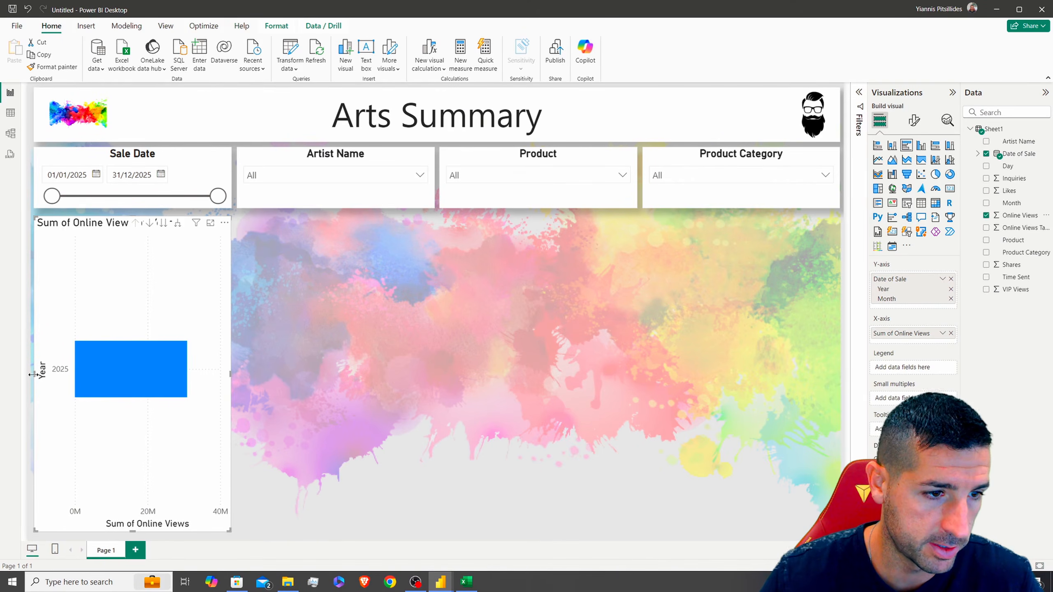
left_click_drag(104, 228, 101, 223)
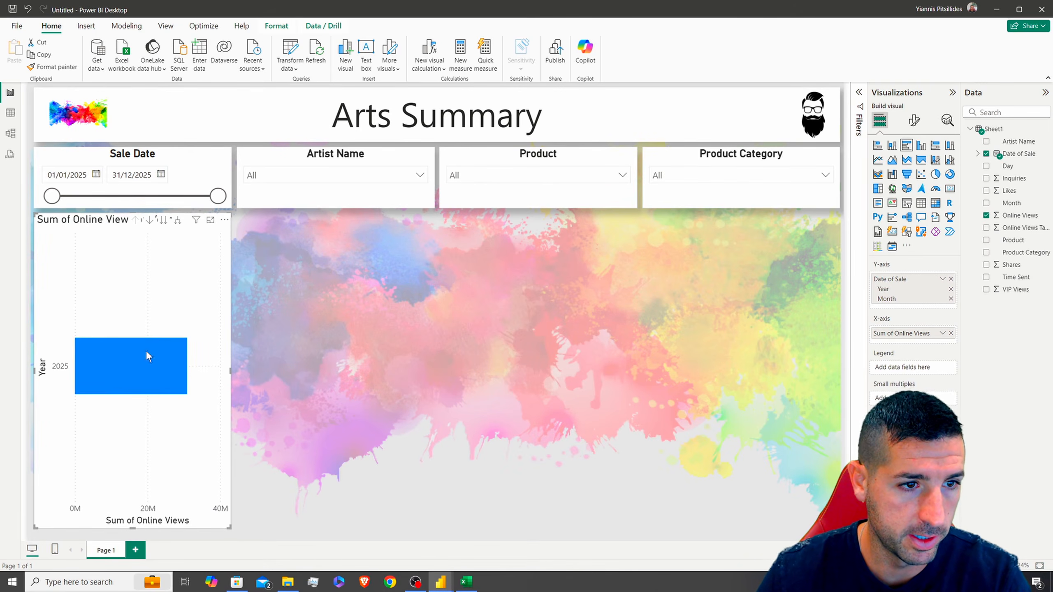
- Extend the bar chart slightly further down and expand its date hierarchy to the month level
left_click_drag(132, 529, 133, 533)
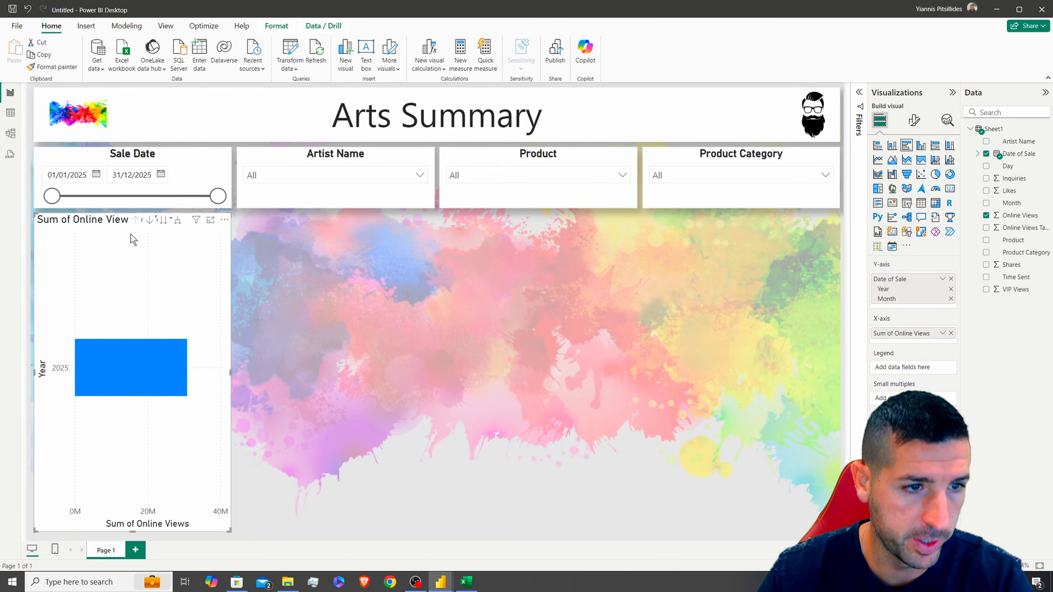
left_click(177, 221)
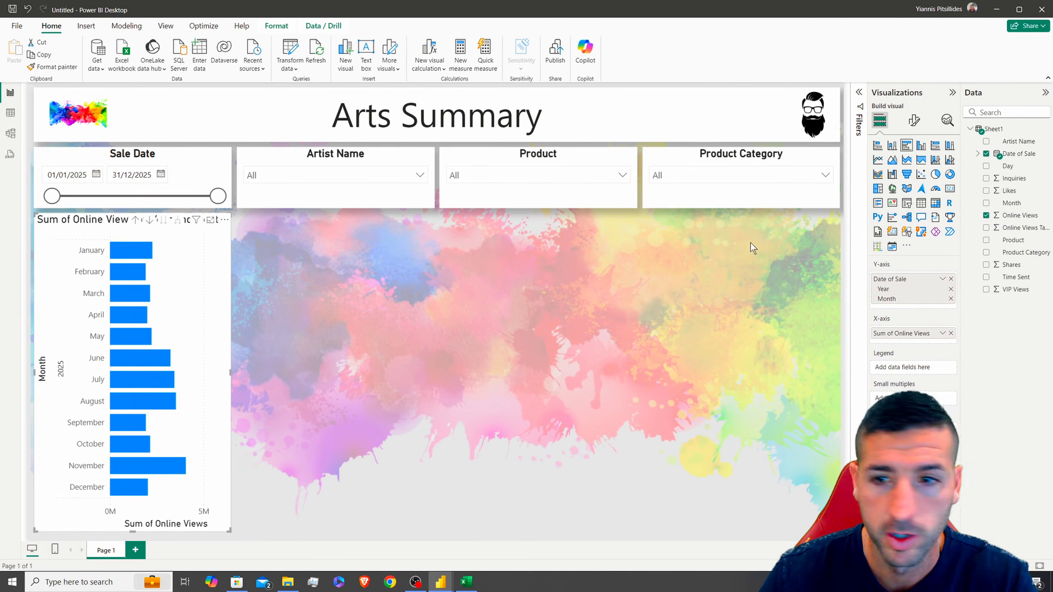
- Turn on the shadow effect for the bar chart
left_click(914, 120)
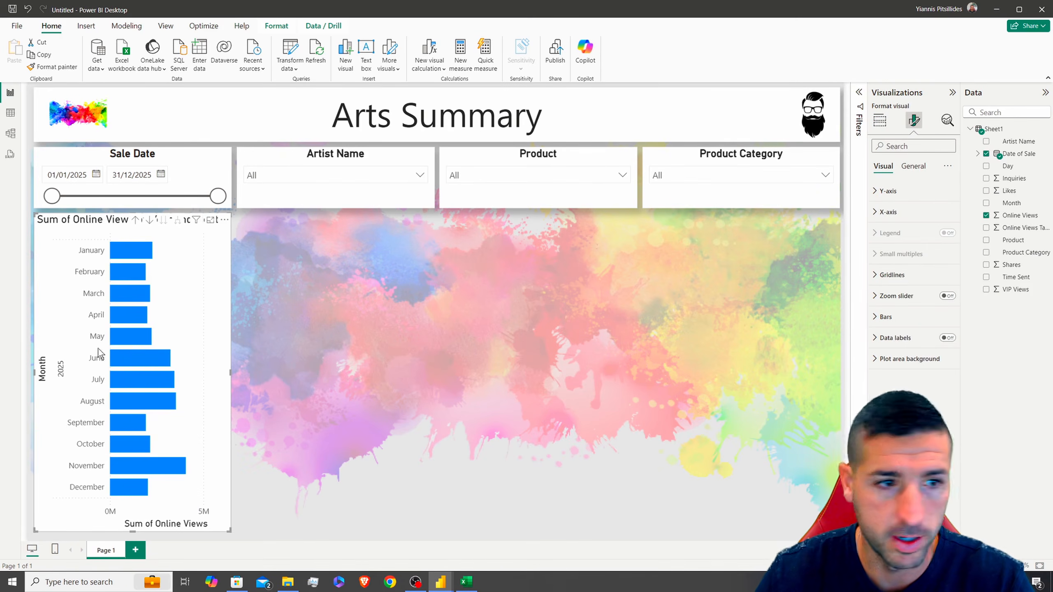
left_click(913, 165)
left_click(889, 233)
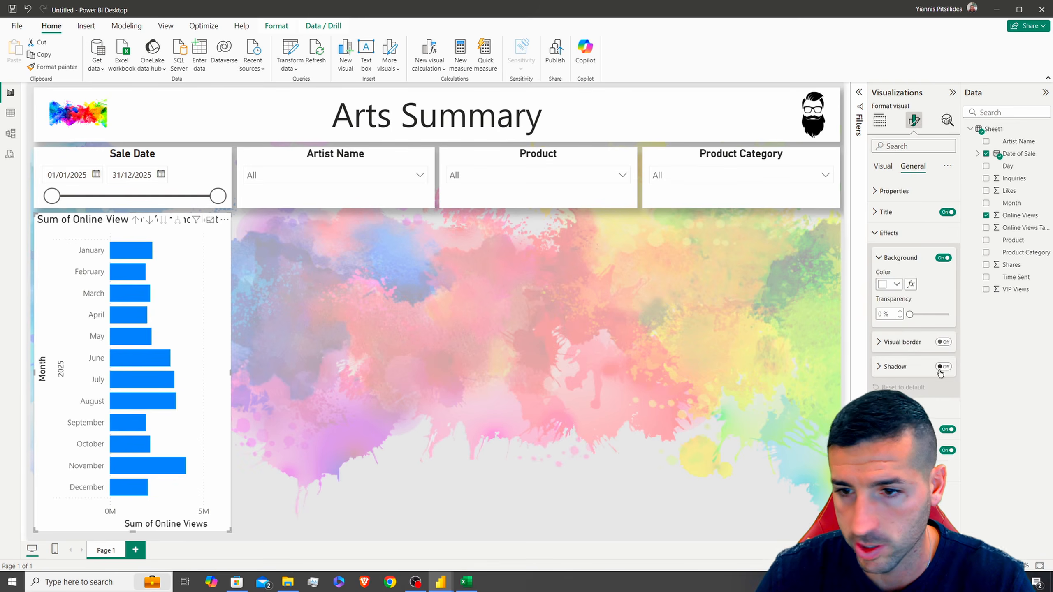
left_click(889, 233)
- Turn off the bar chart's Y-axis title and remove Year from its Y-axis, leaving only Month
left_click(883, 166)
left_click(891, 198)
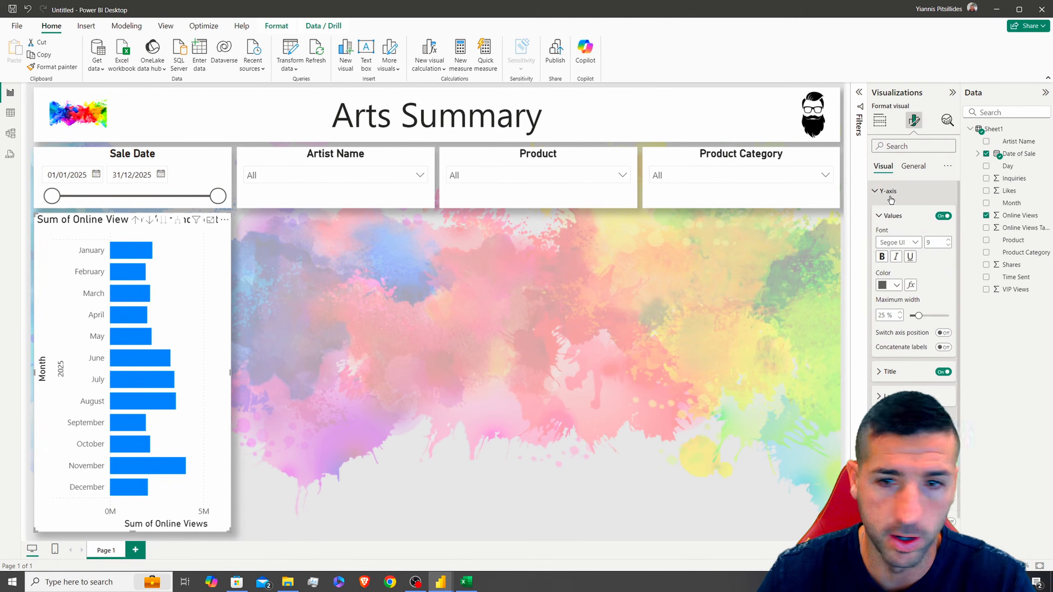
left_click(943, 372)
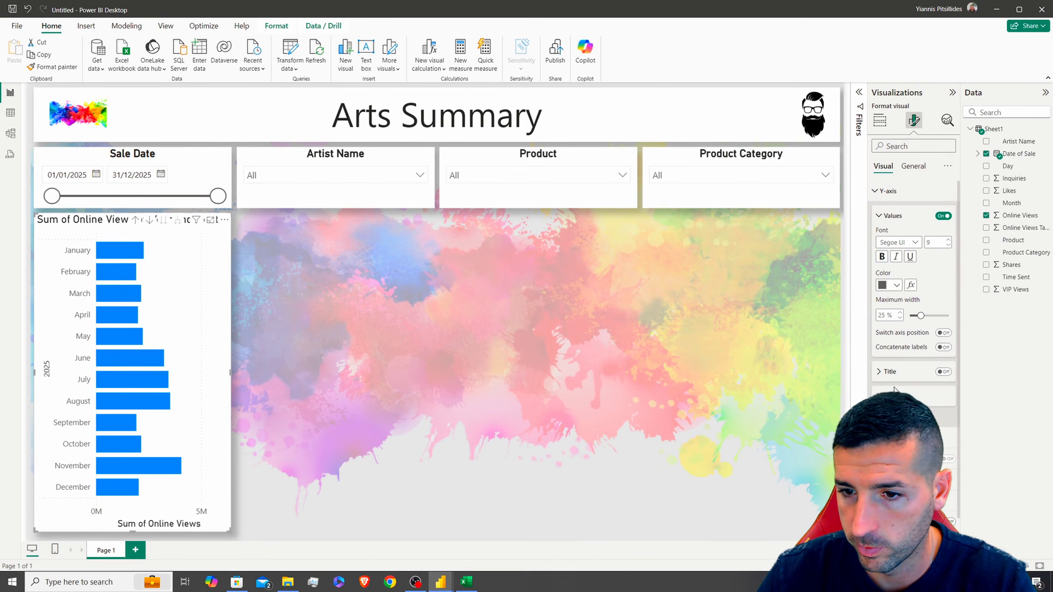
left_click(878, 121)
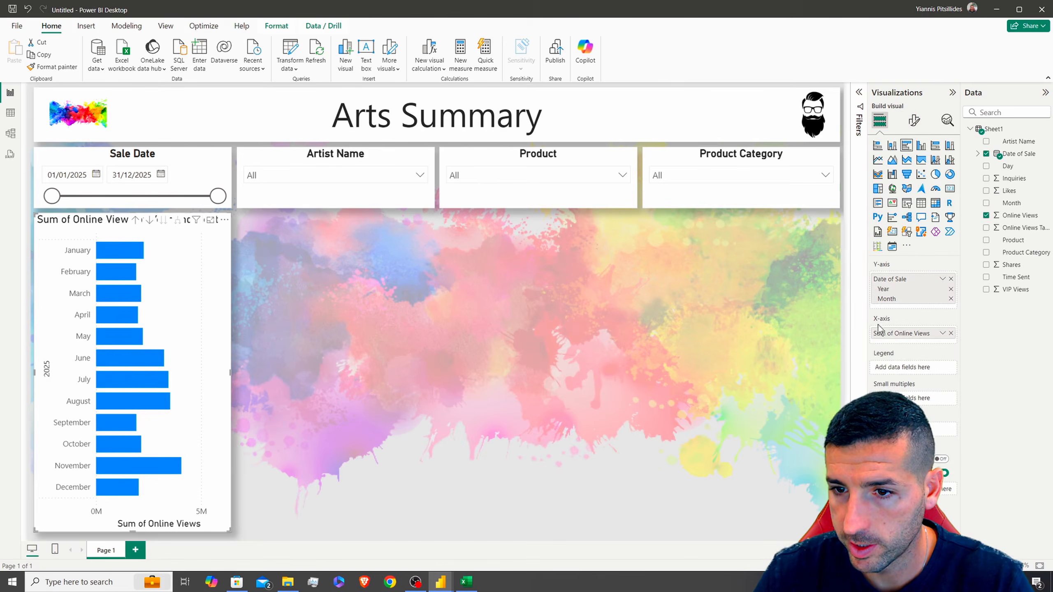
left_click(950, 289)
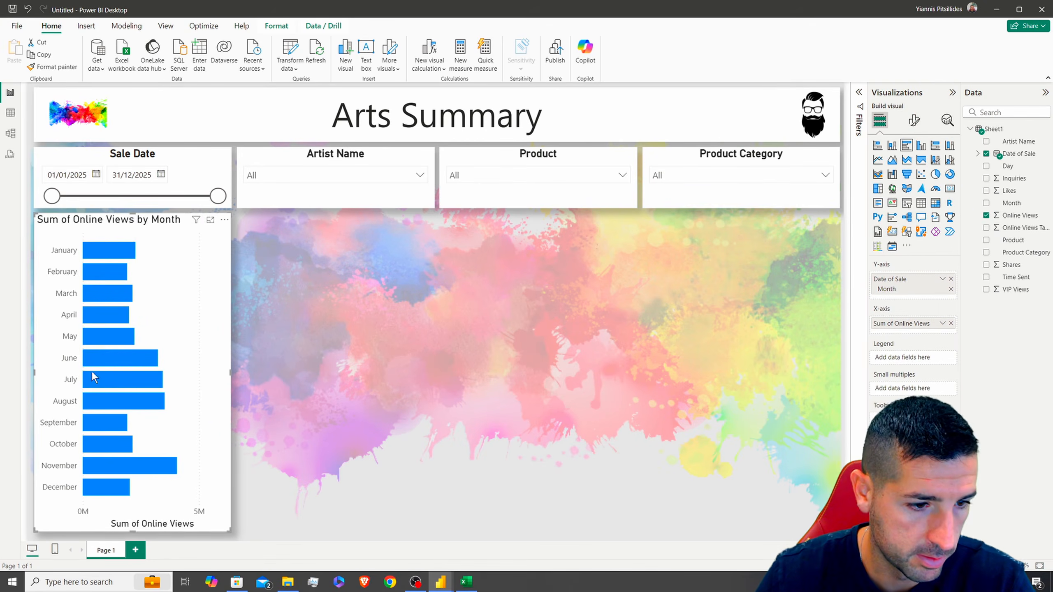
- Set the fill color of all the chart's bars to light blue
left_click(914, 120)
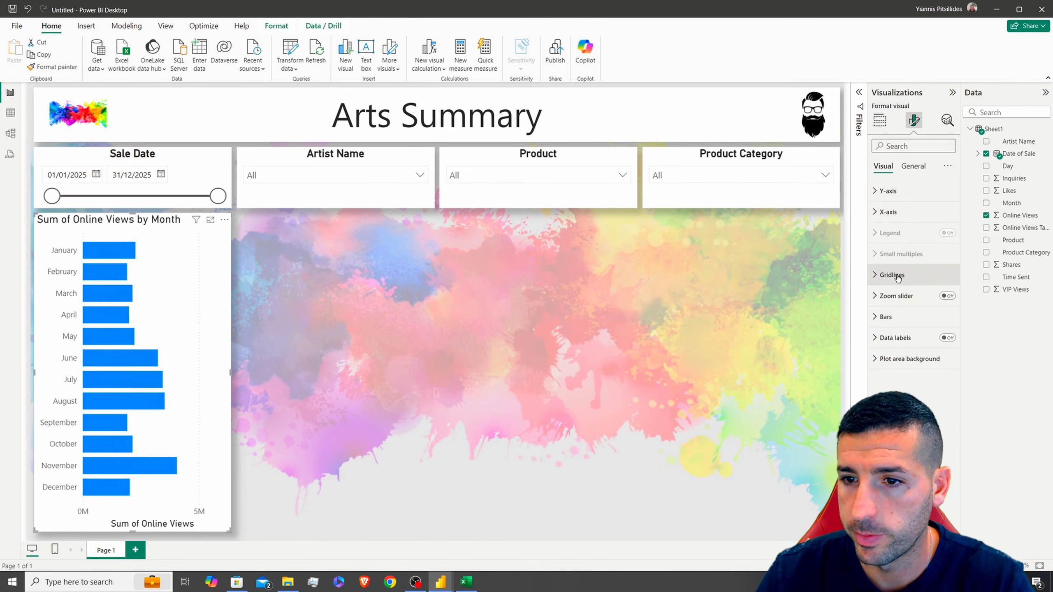
left_click(894, 320)
left_click(888, 417)
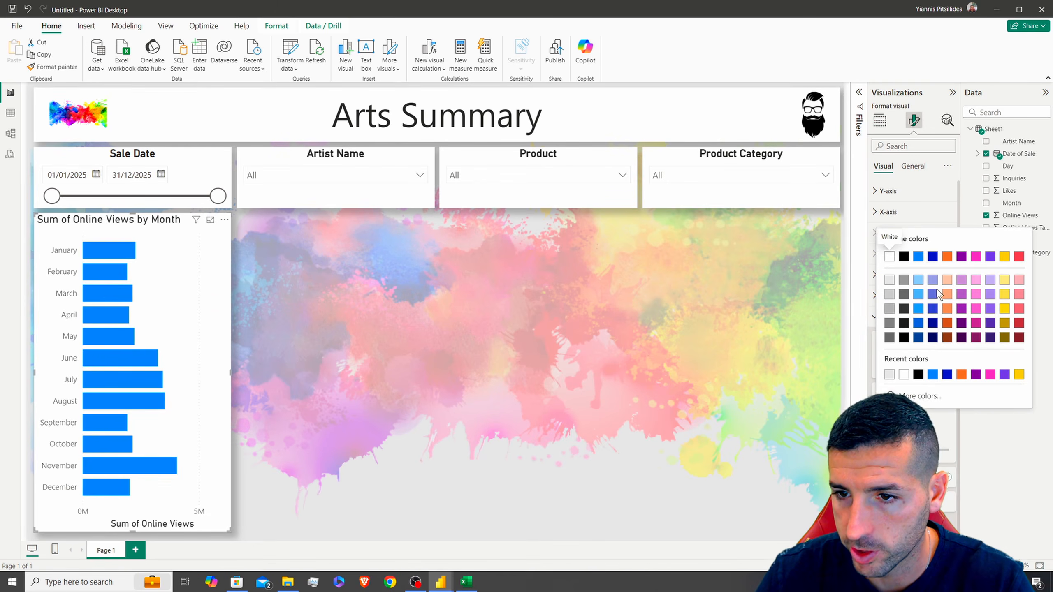
left_click(918, 280)
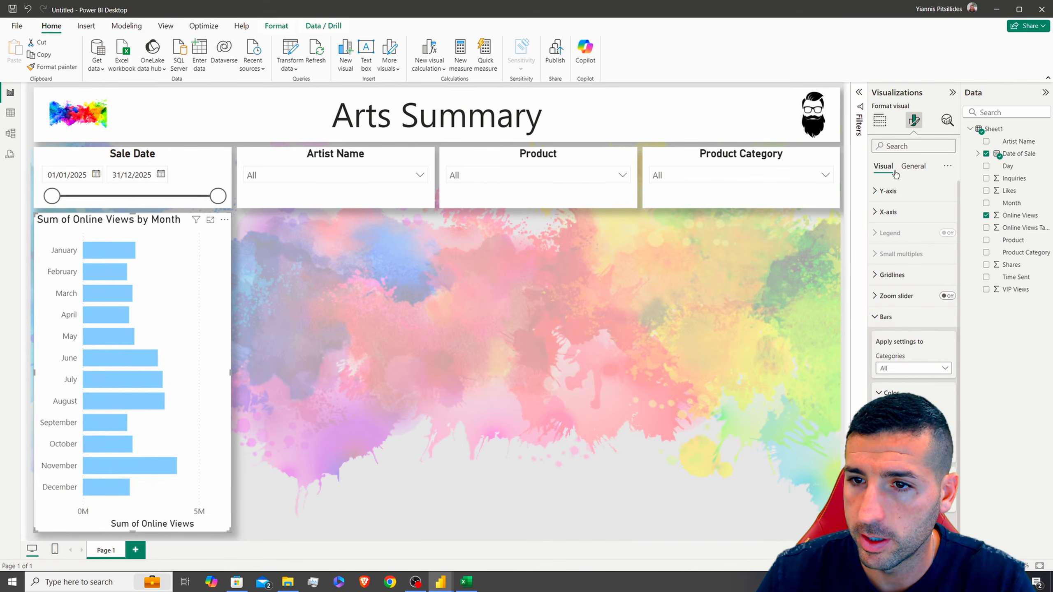
- Turn on data labels for the bar chart
left_click(880, 120)
left_click(914, 120)
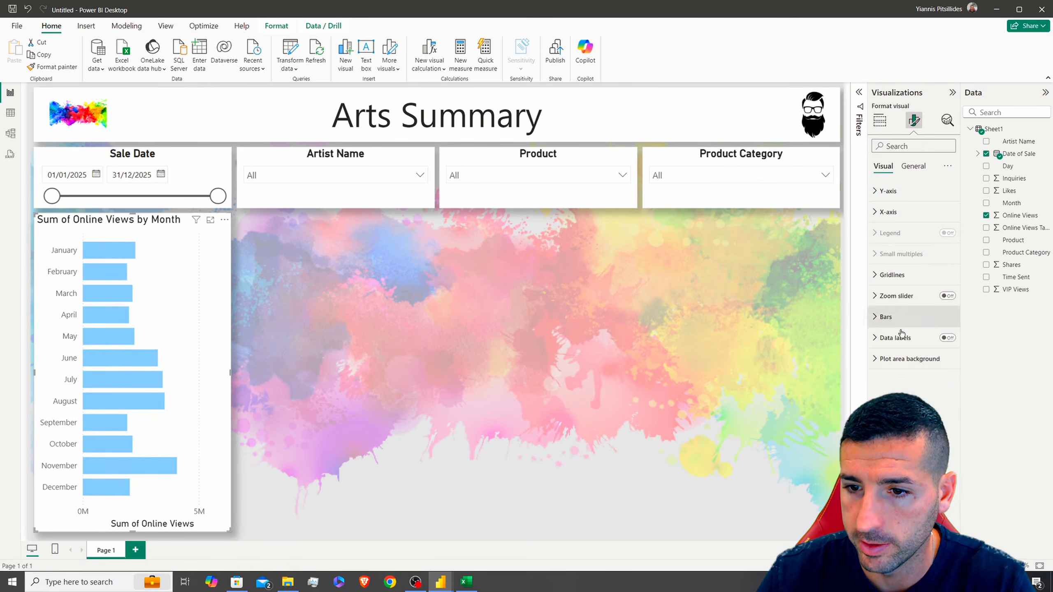
left_click(947, 338)
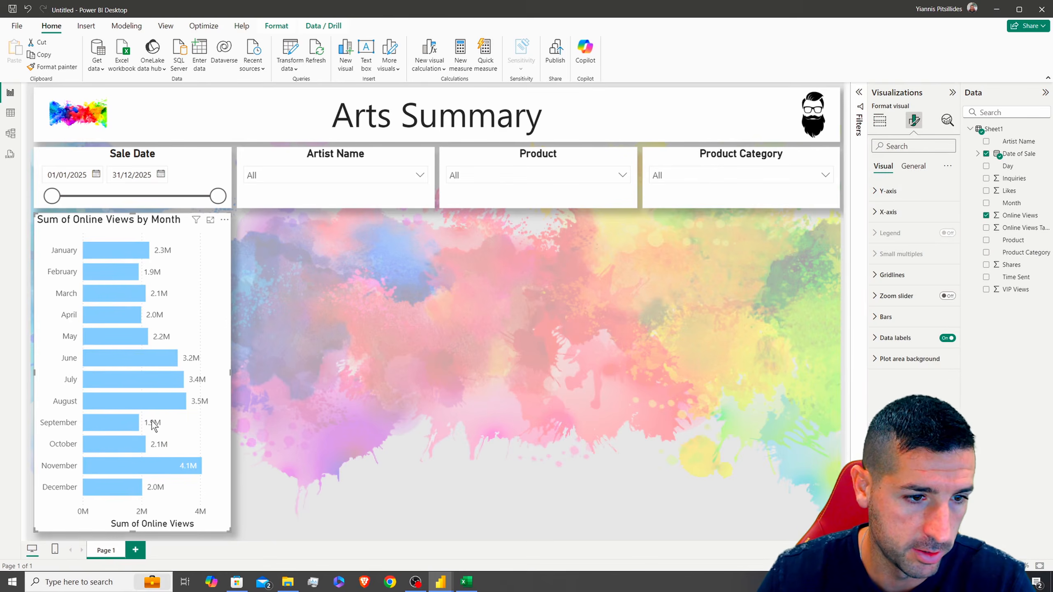
- Make the bar chart's data label values bold and dark blue
left_click(892, 338)
scroll(900, 344, "down", 3)
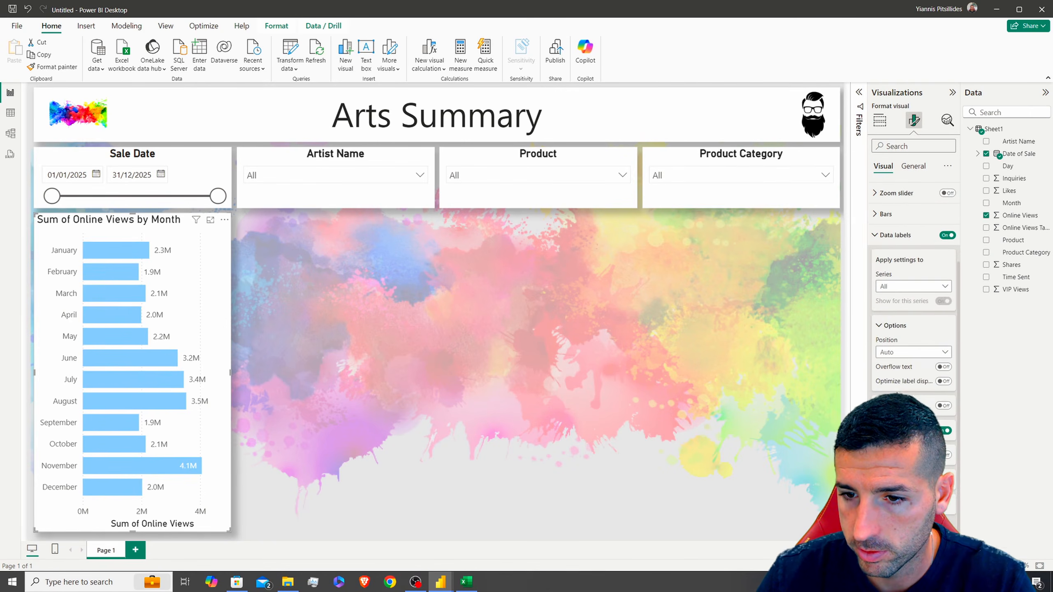
scroll(897, 277, "down", 5)
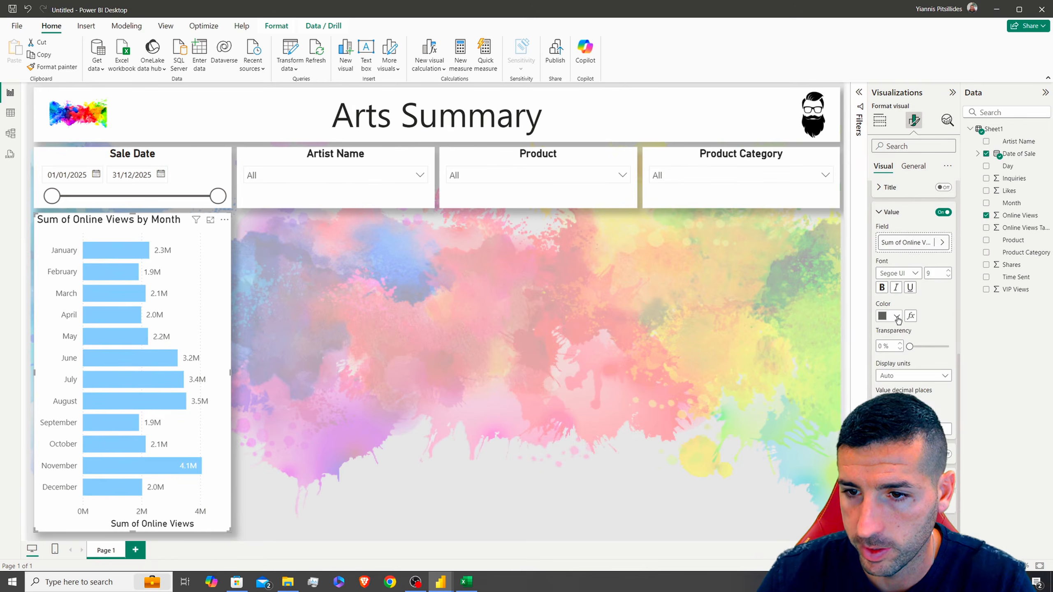
left_click(895, 316)
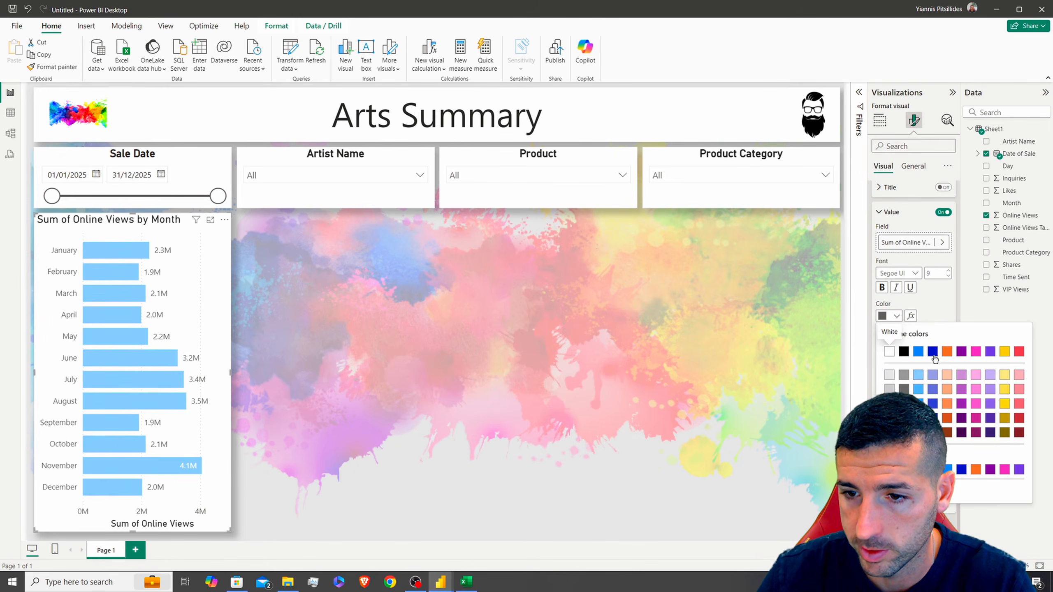
left_click(919, 352)
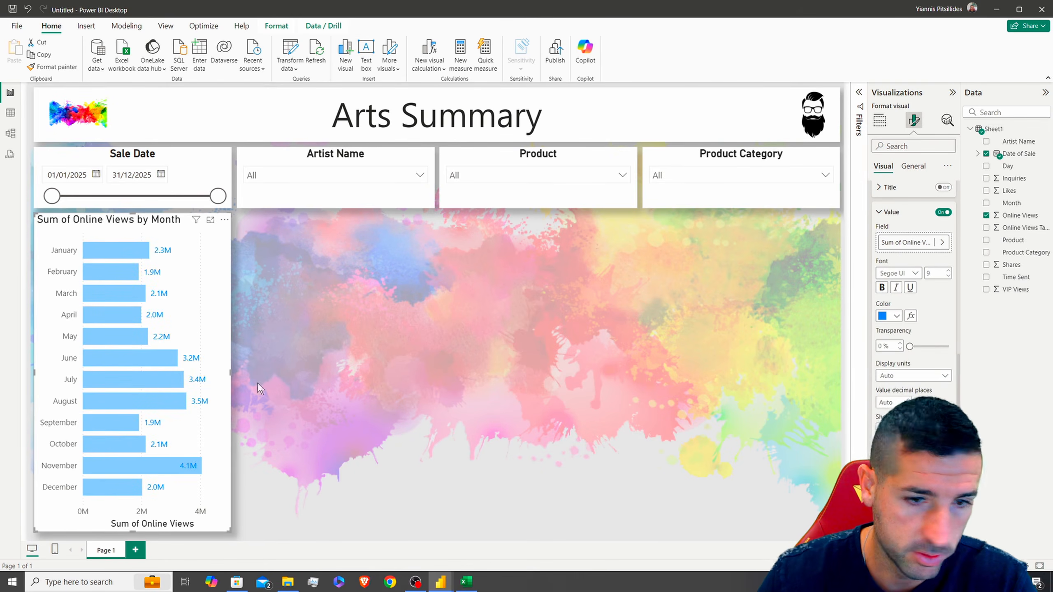
left_click(897, 316)
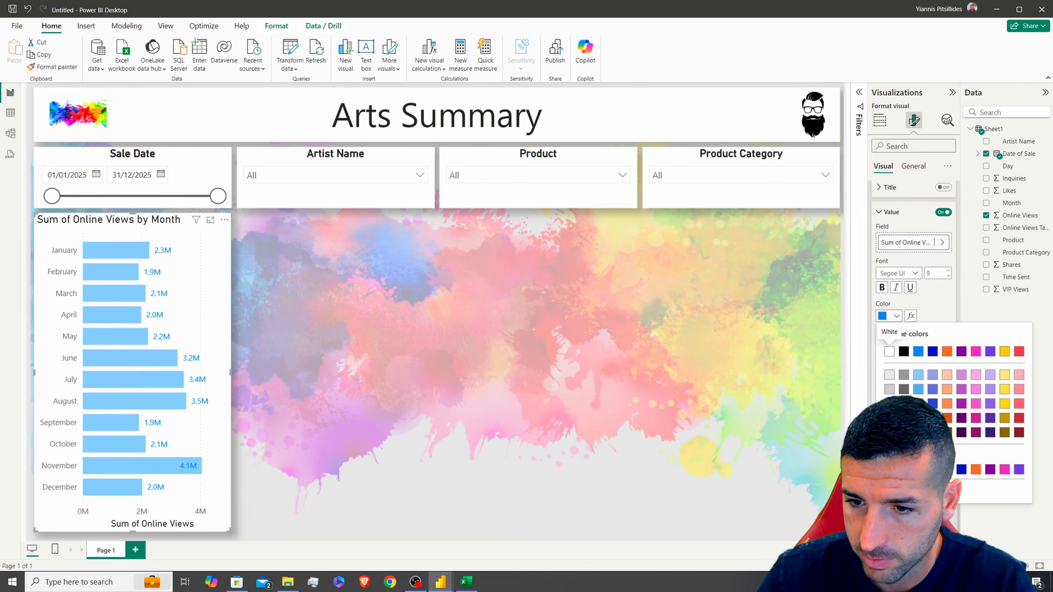
left_click(933, 352)
left_click(882, 287)
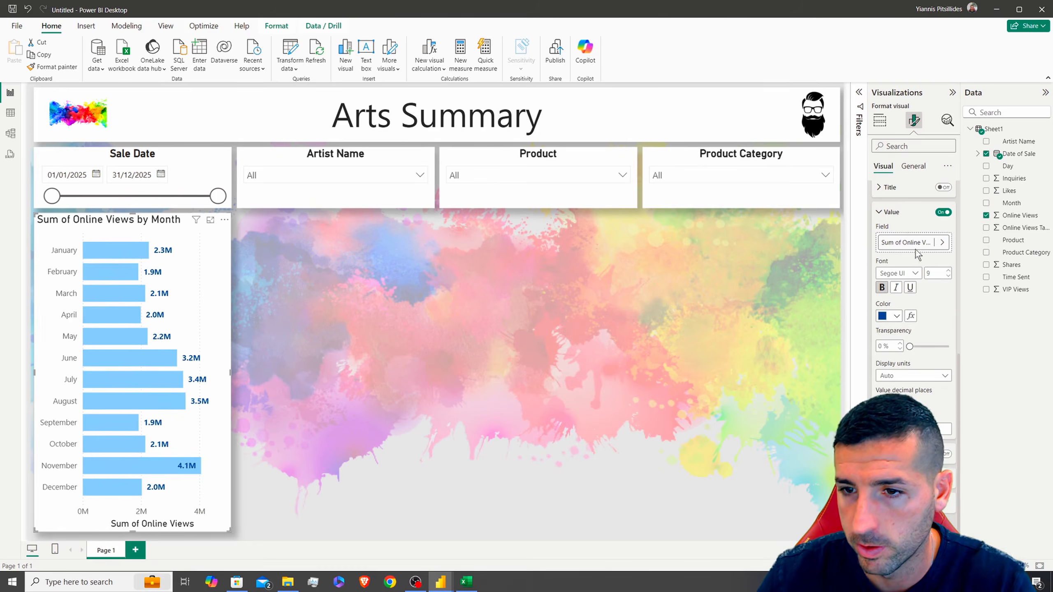
- Retitle the bar chart as Online Views by Month and center the title
left_click(913, 165)
left_click(886, 212)
left_click_drag(900, 264, 856, 266)
key("BackSpace")
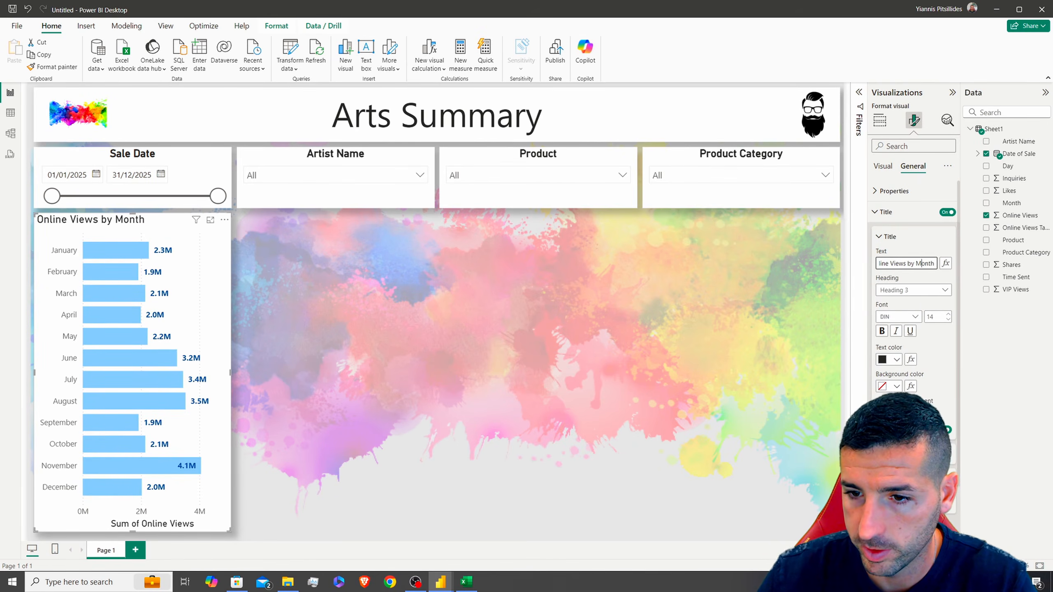
left_click(896, 413)
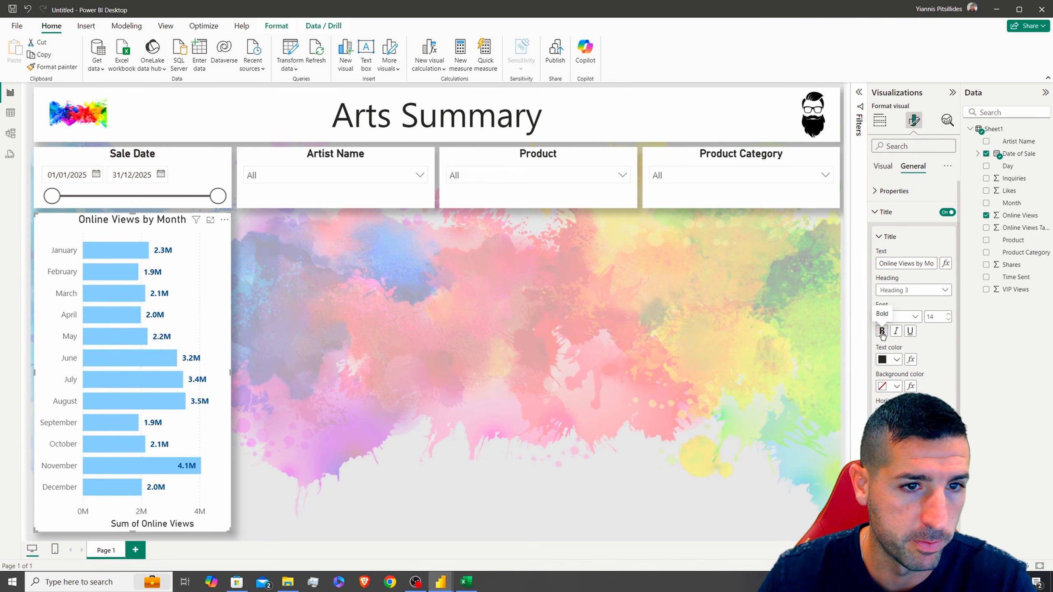
left_click(845, 218)
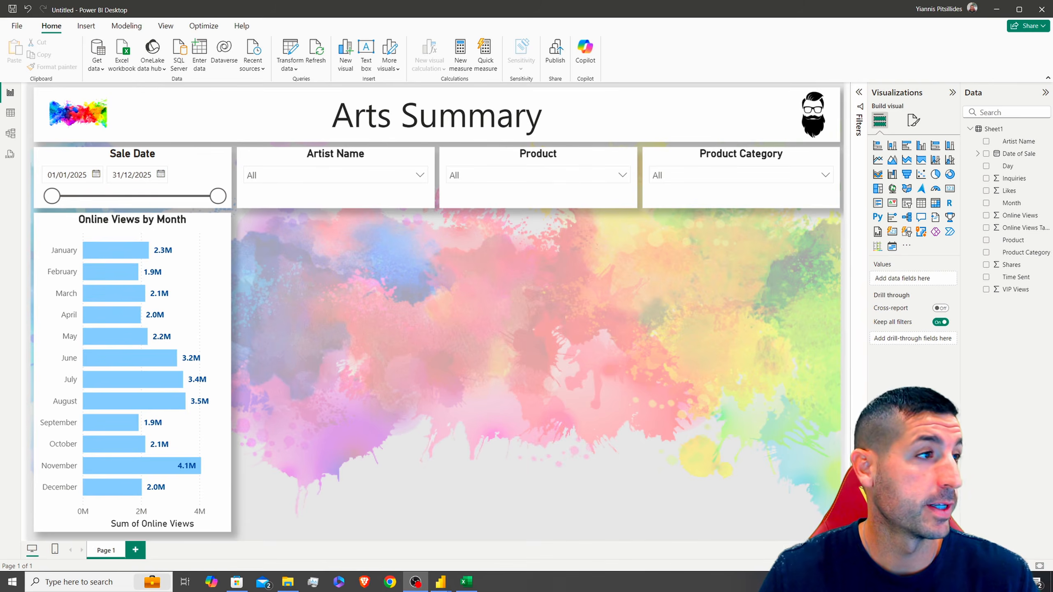
- Duplicate the Online Views by Month chart below the Artist Name slicer and shorten the copy to a little over a third of its height
left_click_drag(0, 79, 502, 1)
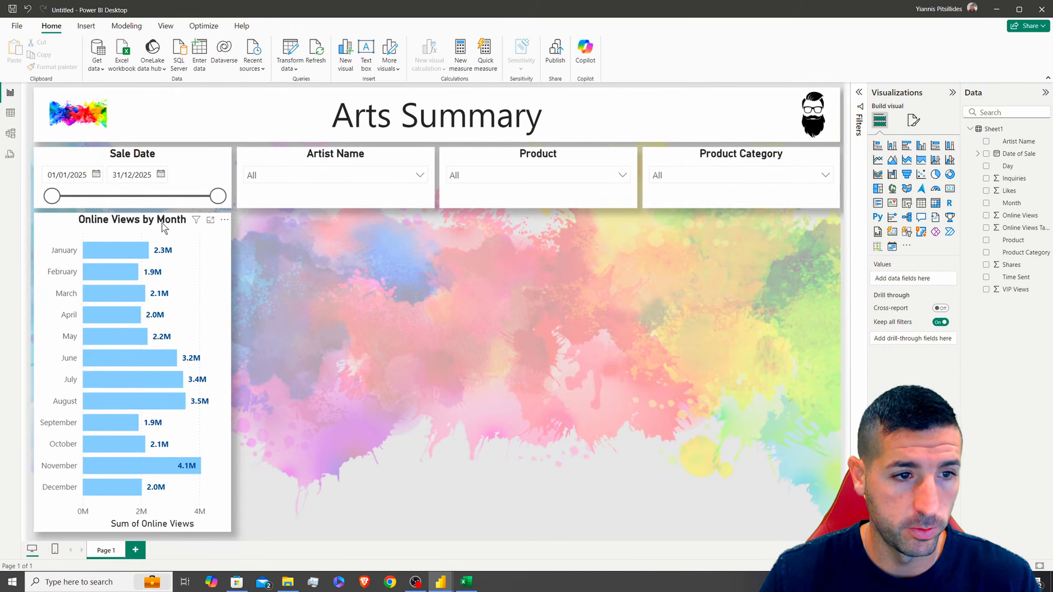
left_click(159, 223)
key("ctrl+c")
key("ctrl+v")
left_click_drag(102, 243, 313, 224)
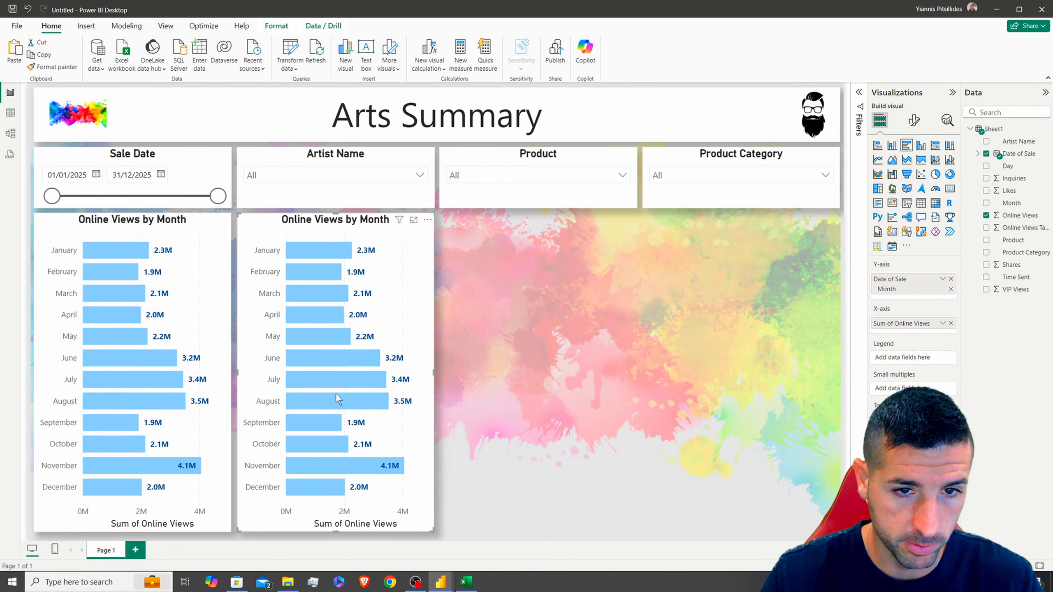
left_click_drag(335, 539, 308, 327)
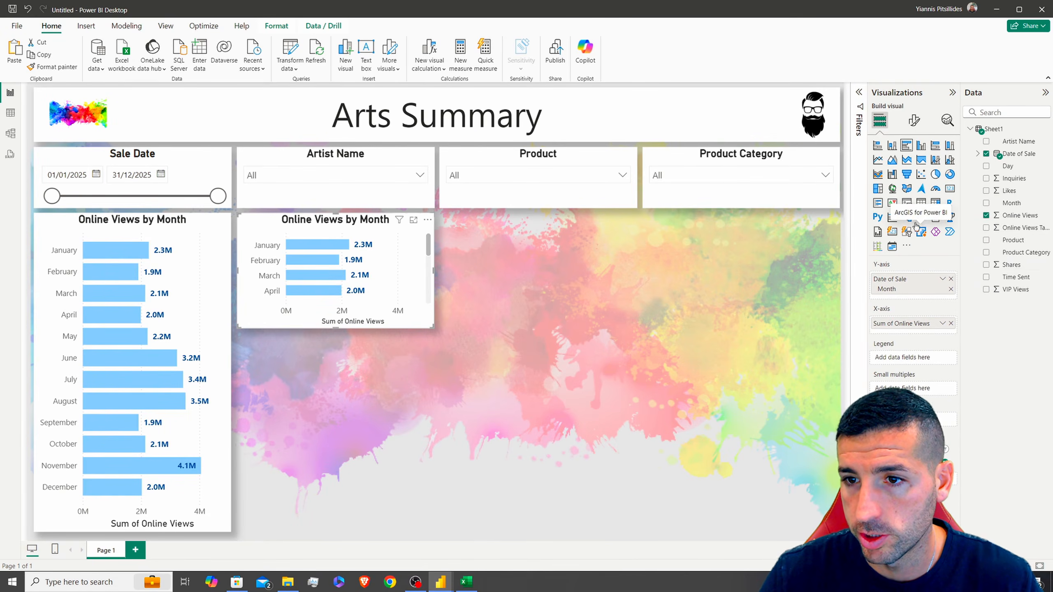
- Convert the copied chart to a gauge with Online Views Target as target value and an axis maximum of 40000000
left_click(936, 189)
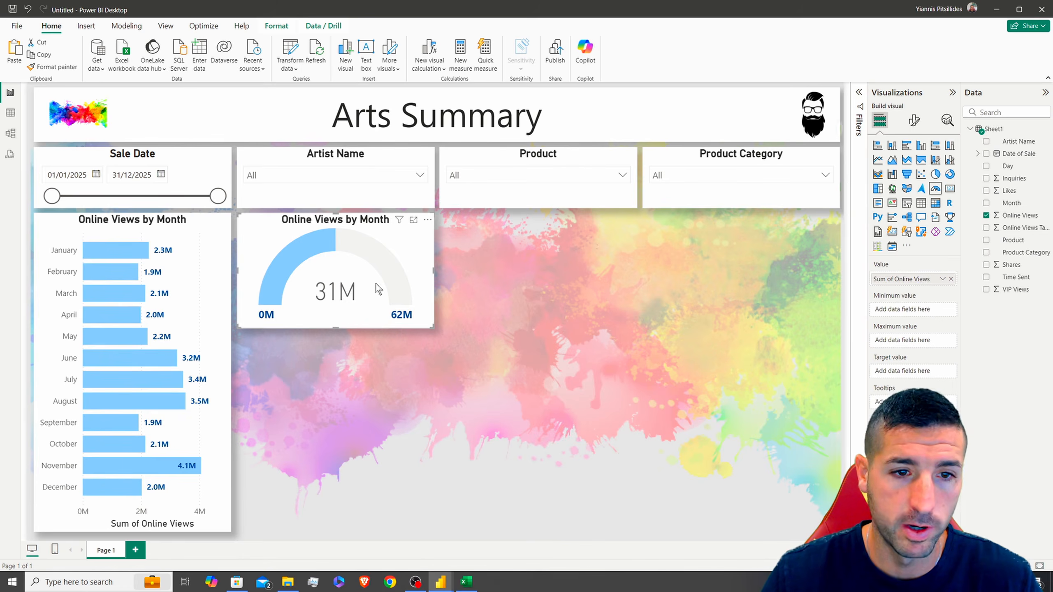
mouse_move(1020, 228)
left_mouse_down()
mouse_move(1004, 234)
mouse_move(967, 345)
mouse_move(912, 371)
left_mouse_up()
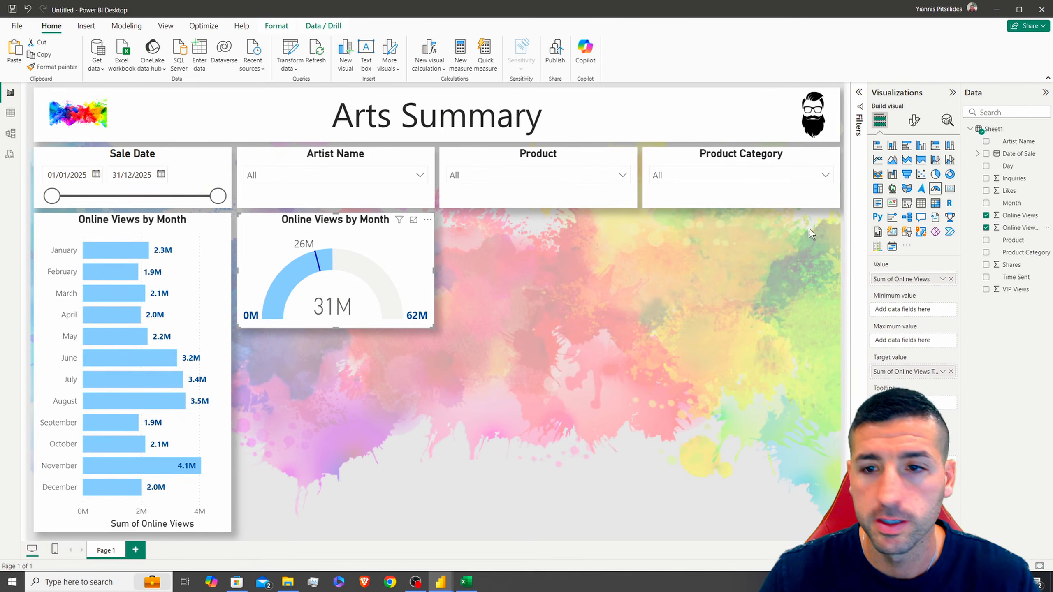
left_click(914, 124)
left_click(901, 192)
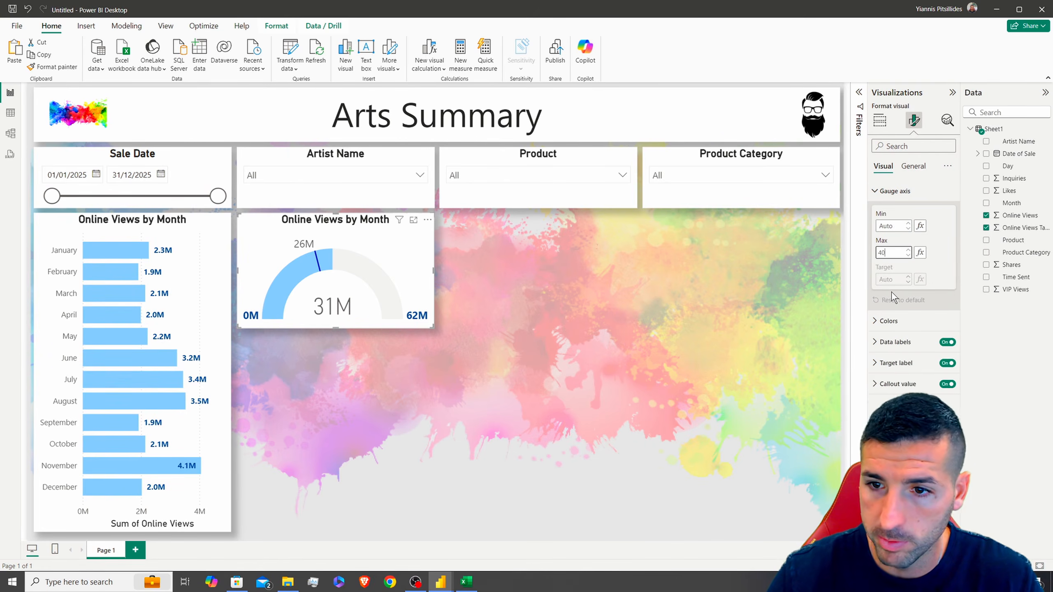
type("40000000")
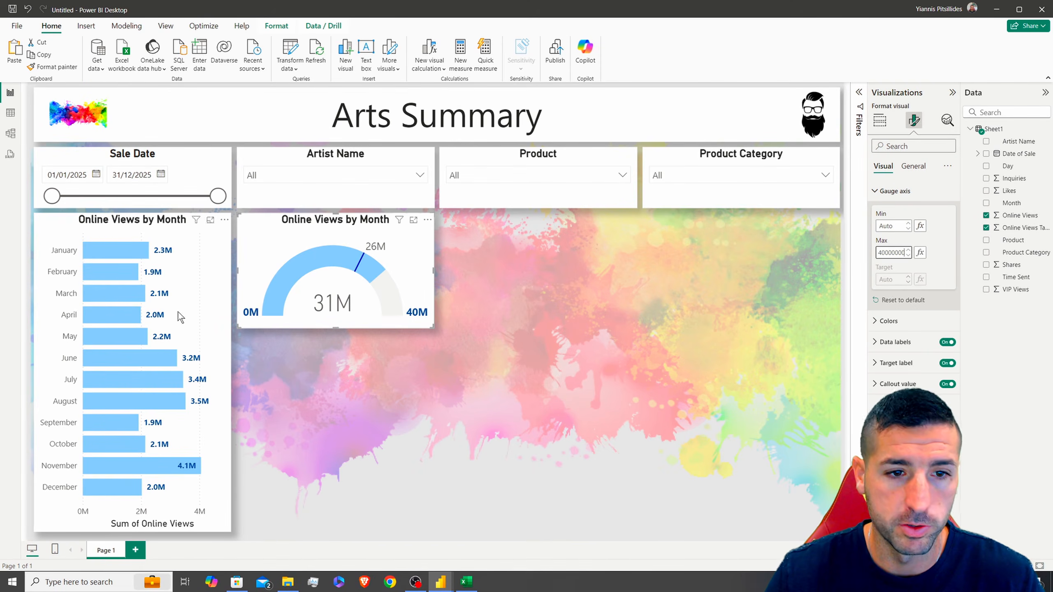
- Set the gauge's target color to red
left_click(891, 321)
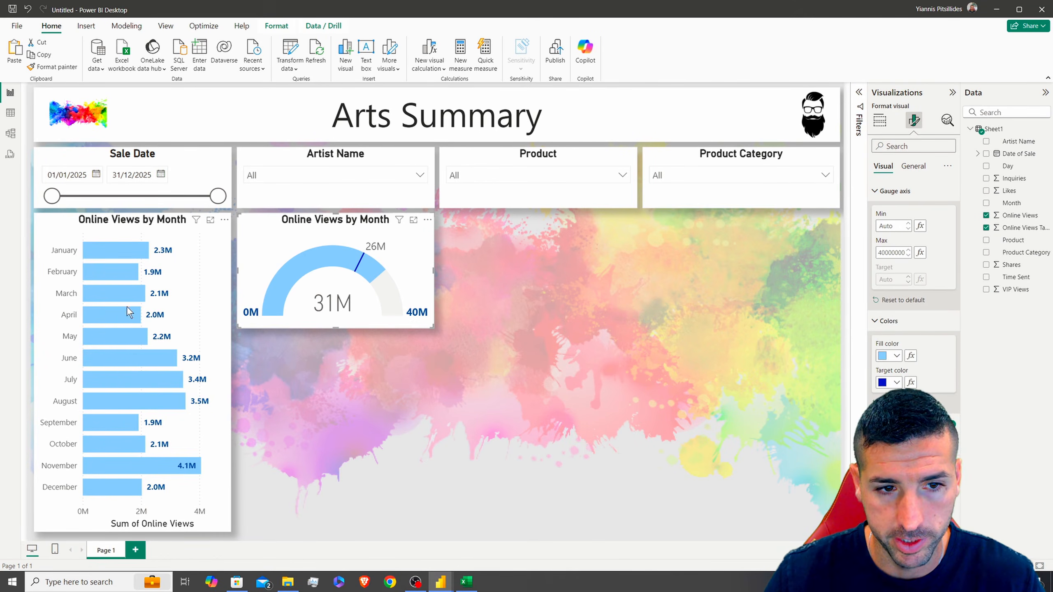
left_click(896, 383)
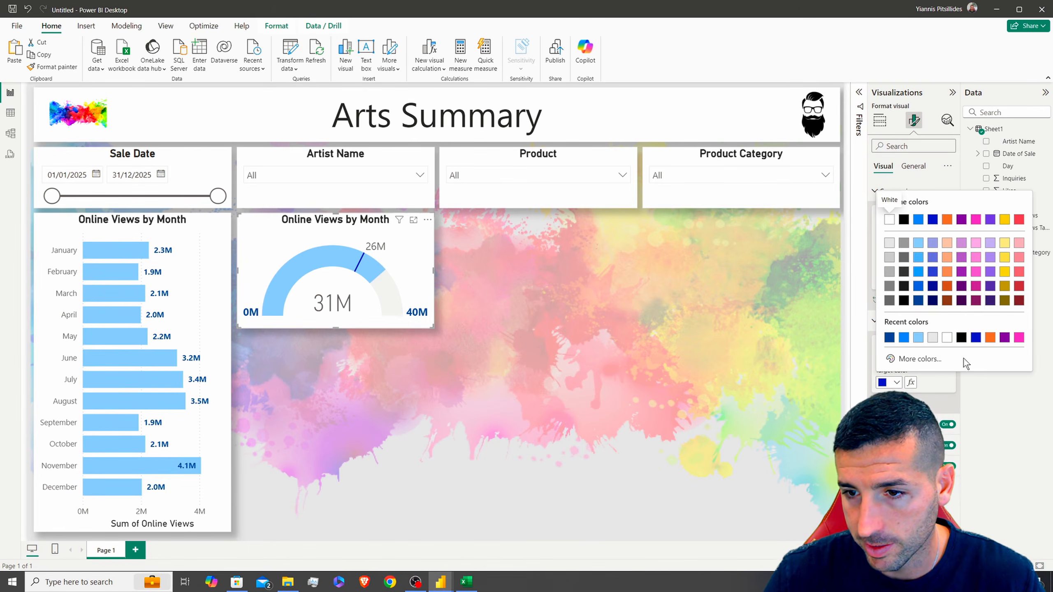
left_click(1019, 220)
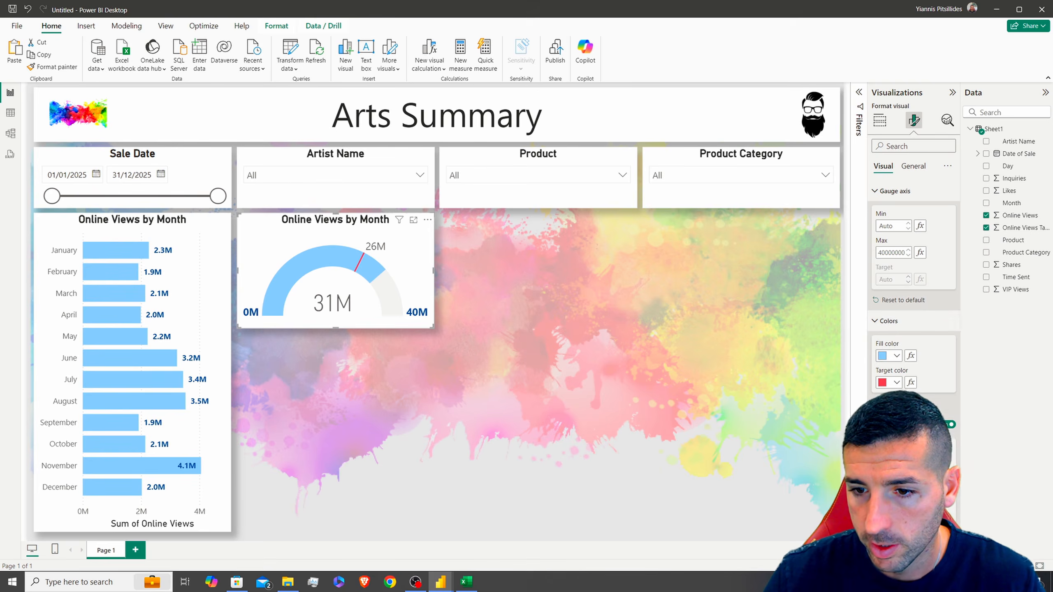
- Set the gauge's target label color to red
scroll(923, 332, "down", 3)
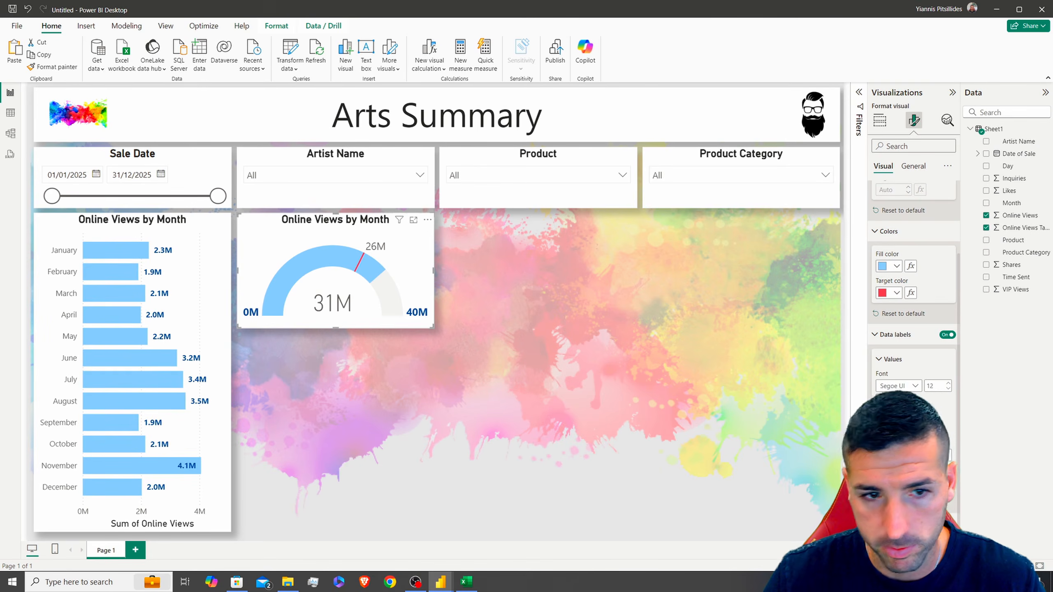
left_click(889, 428)
left_click(1001, 441)
left_click(897, 524)
scroll(953, 457, "down", 1)
scroll(954, 461, "down", 3)
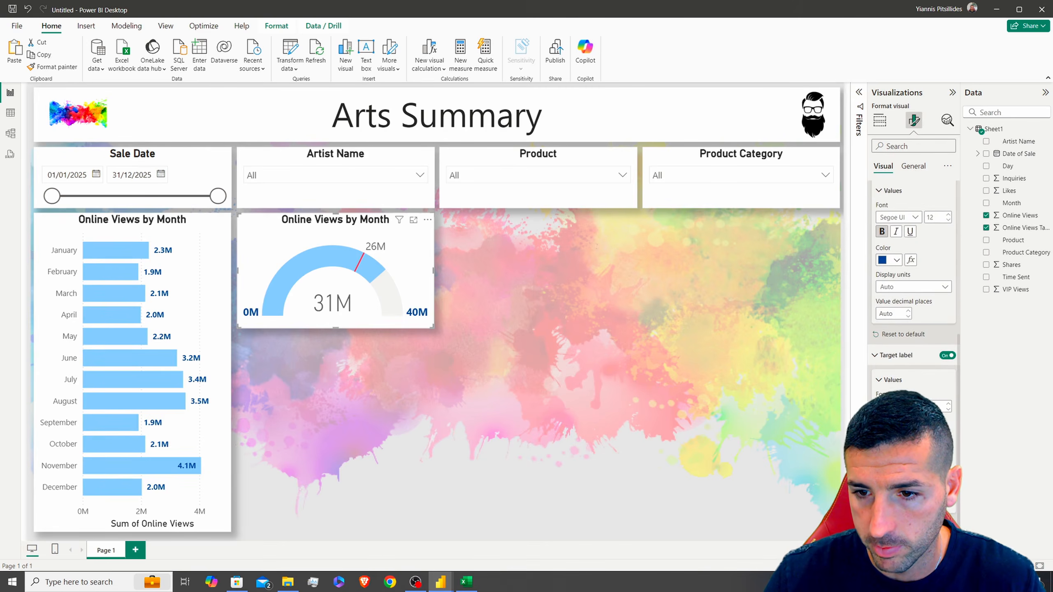
left_click(890, 258)
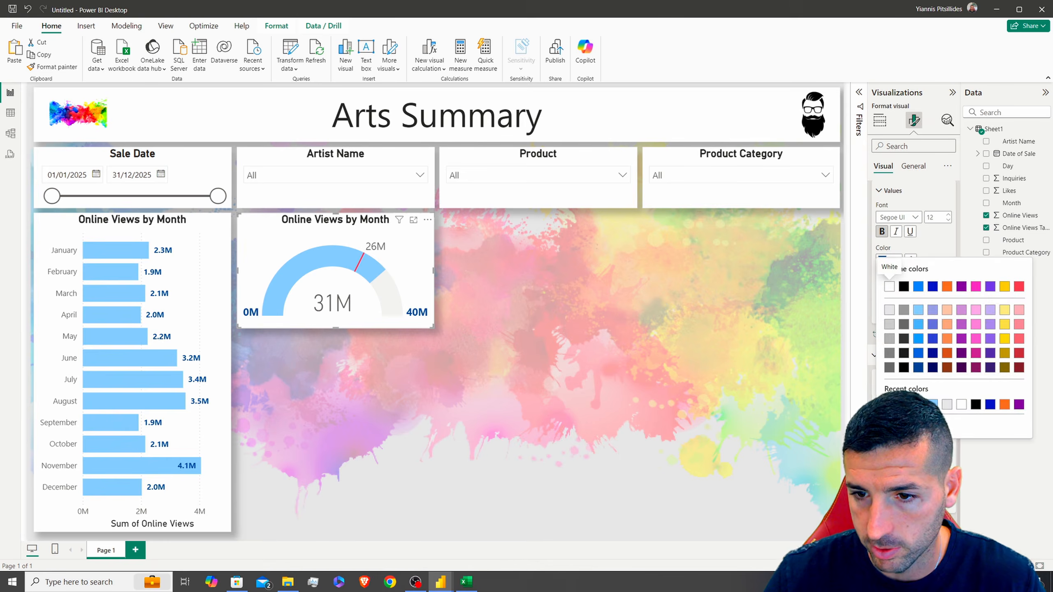
left_click(904, 404)
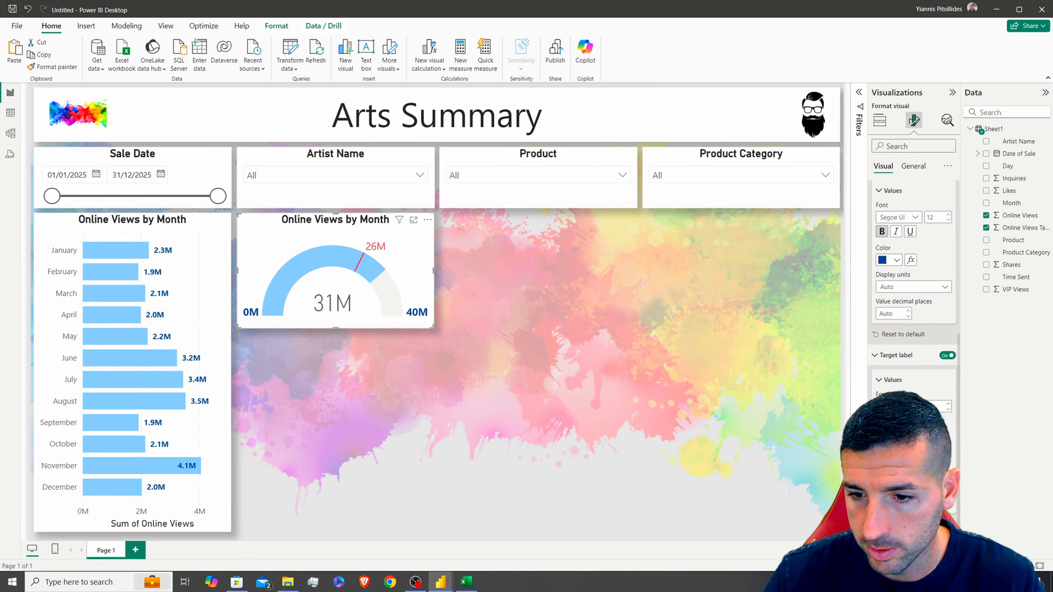
- Make the gauge's callout value dark blue and bold
scroll(914, 290, "down", 4)
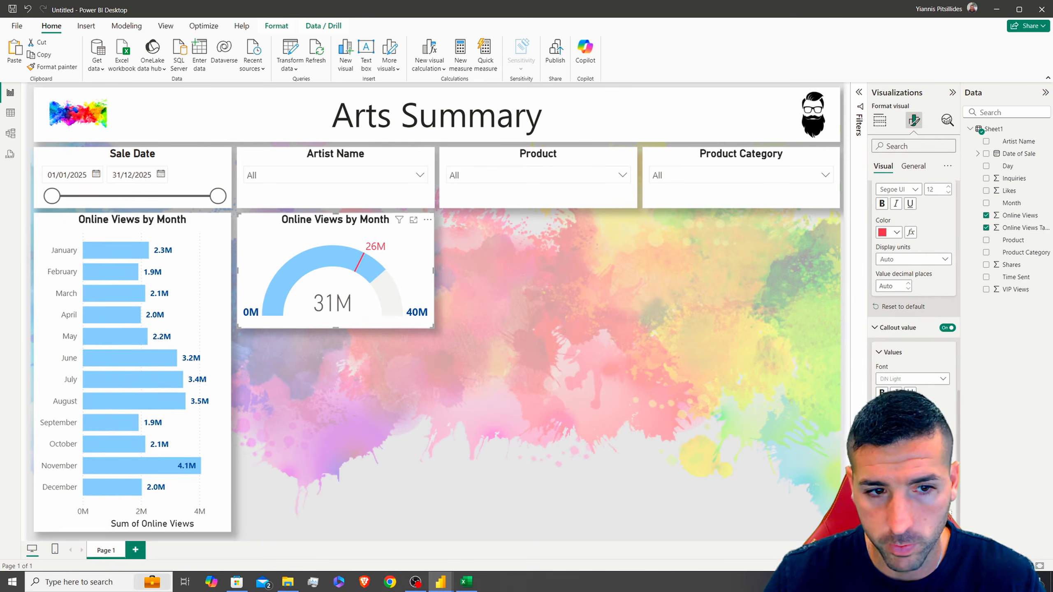
left_click(890, 422)
left_click(904, 377)
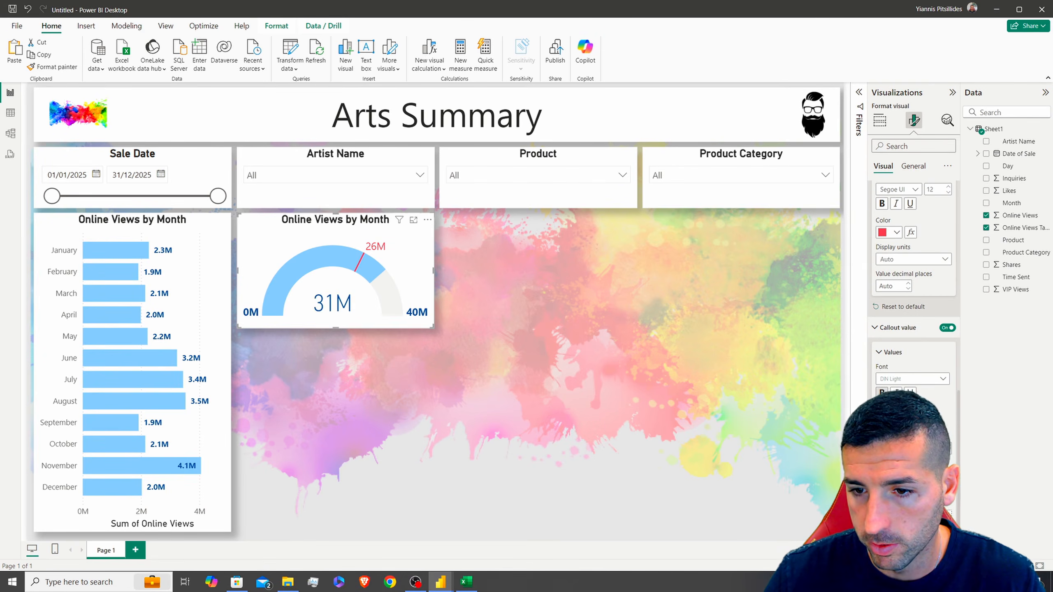
left_click(882, 393)
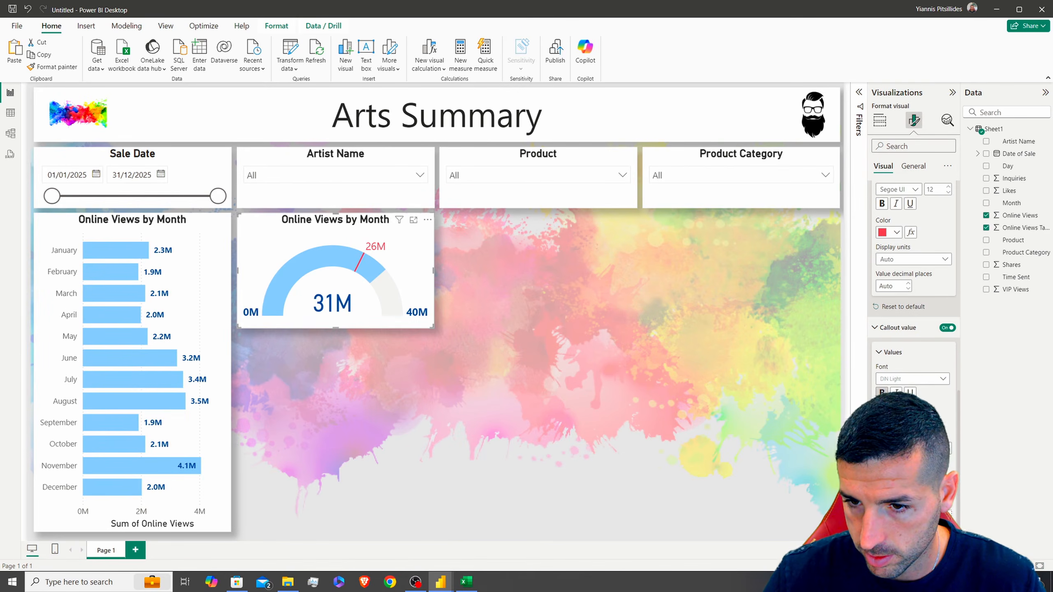
scroll(892, 390, "down", 3)
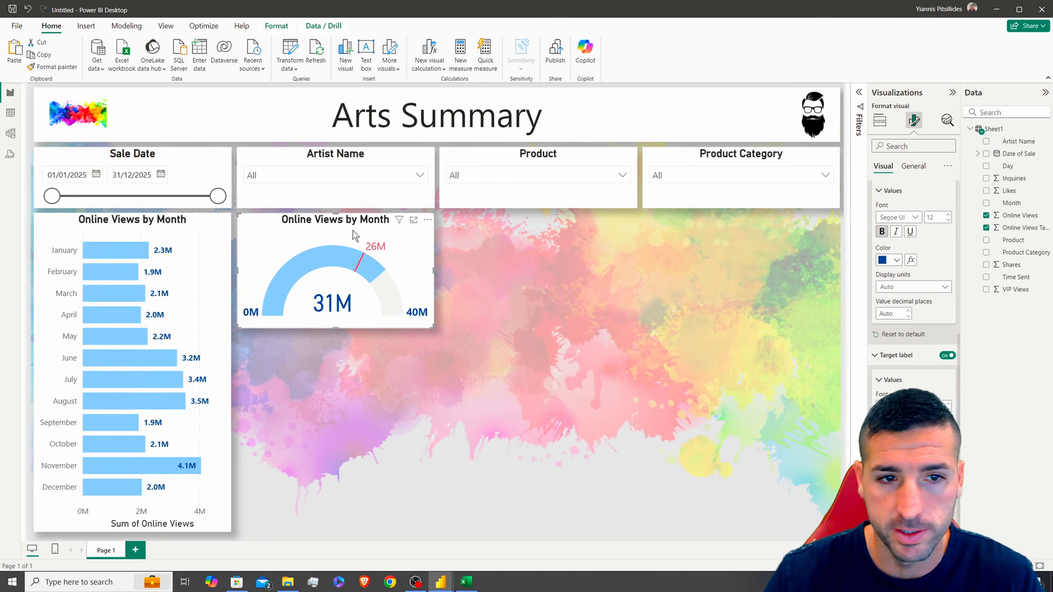
- Set the gauge's height to 162 and retitle it Online Views Vs Target
left_click(913, 166)
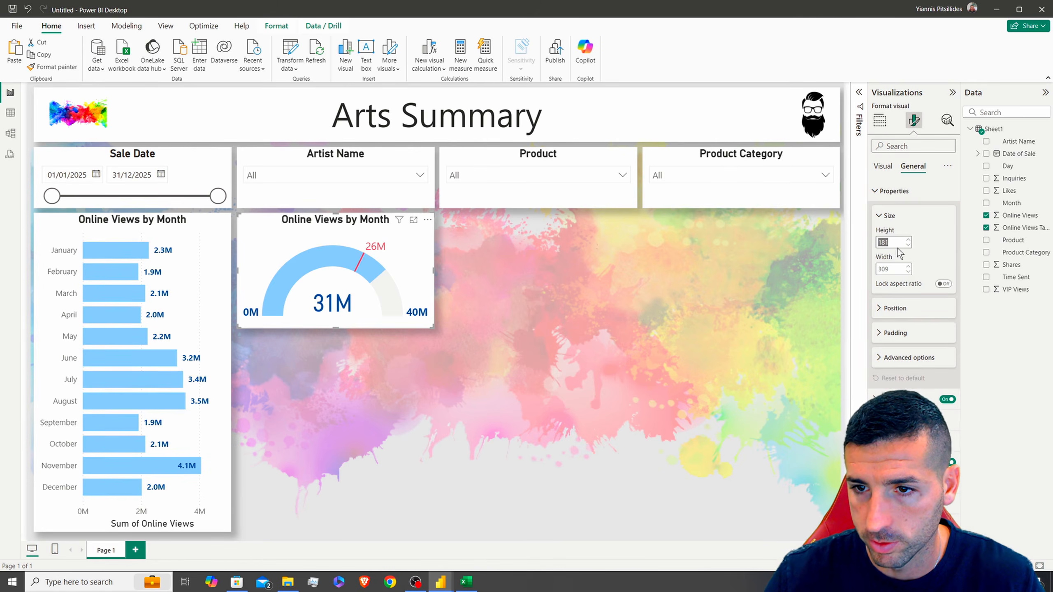
key("BackSpace")
type("16")
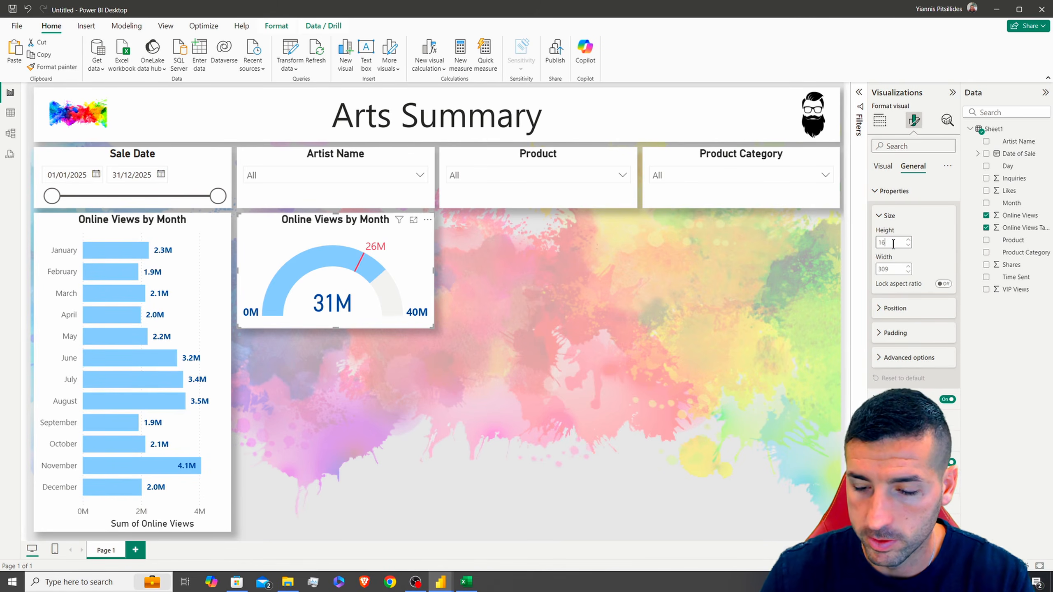
type("2")
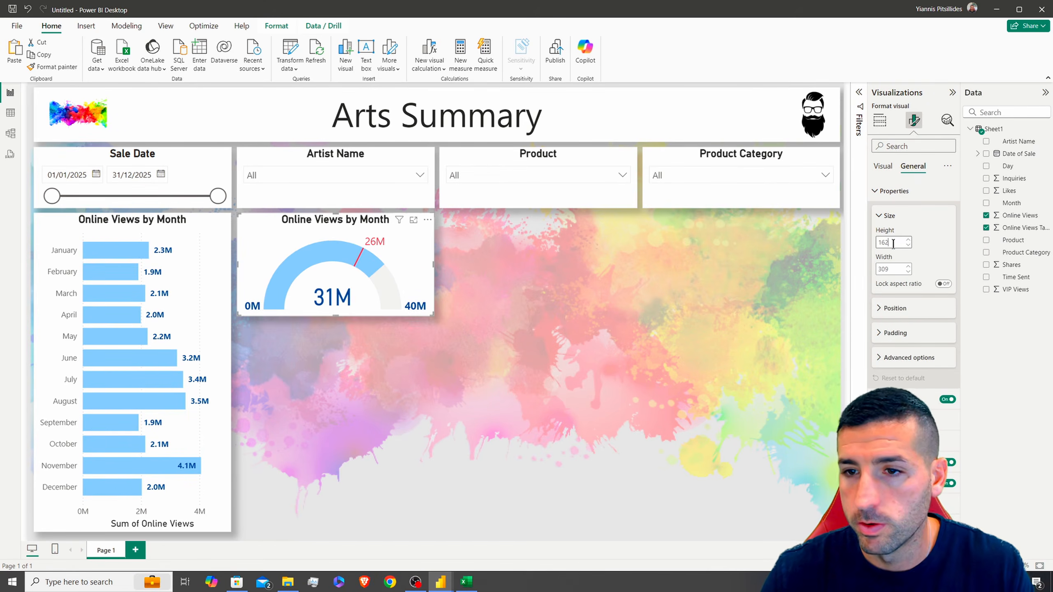
left_click(895, 191)
left_click(886, 212)
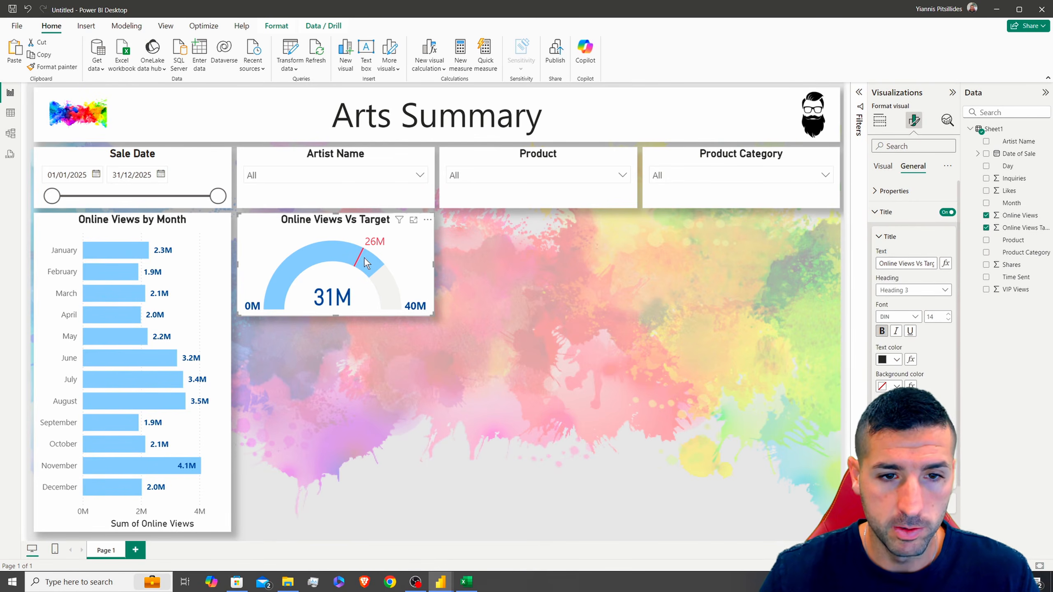
- Duplicate the gauge below the Product slicer and convert the copy to a card showing the sum of Likes
key("ctrl+c")
key("ctrl+v")
left_click_drag(339, 227, 535, 224)
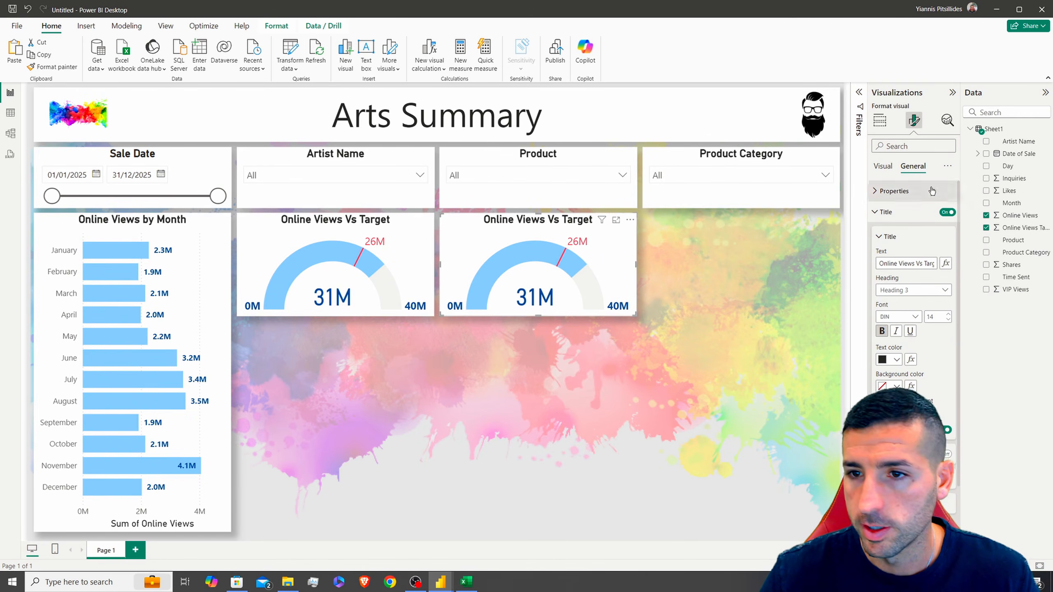
left_click(880, 121)
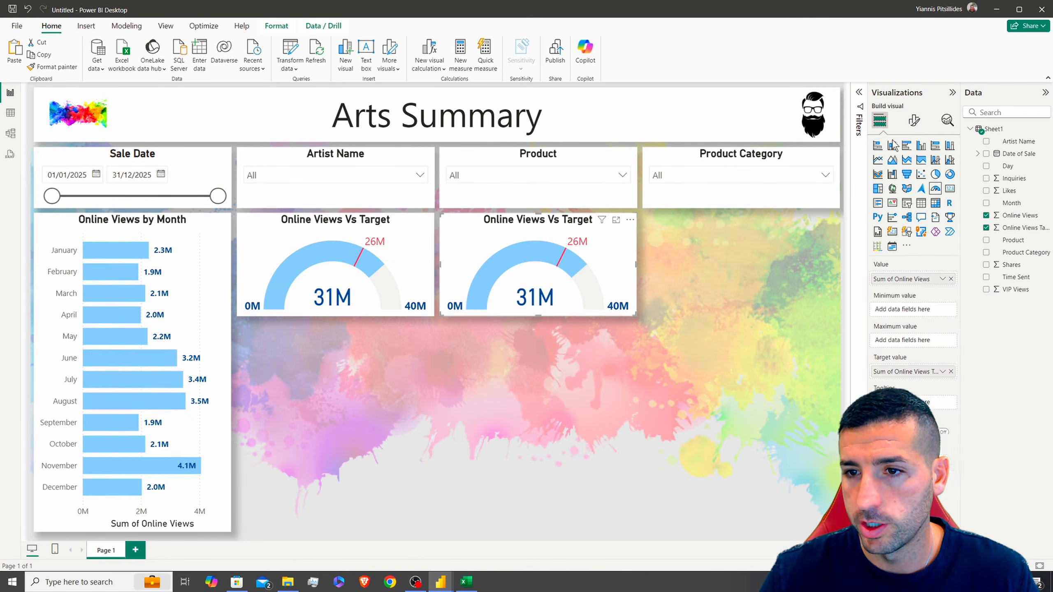
left_click(950, 190)
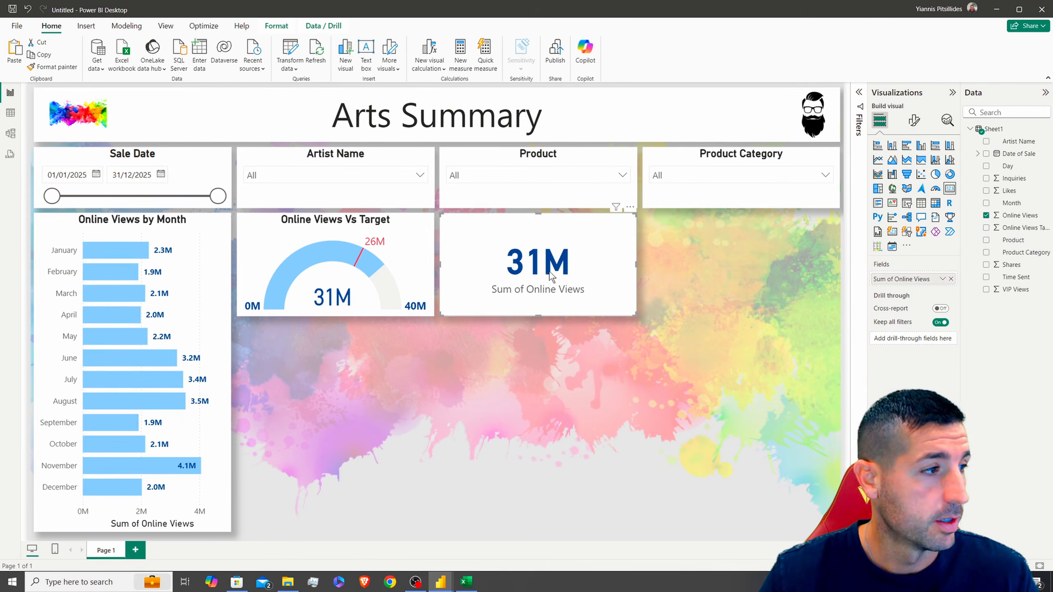
left_click_drag(1006, 195, 907, 281)
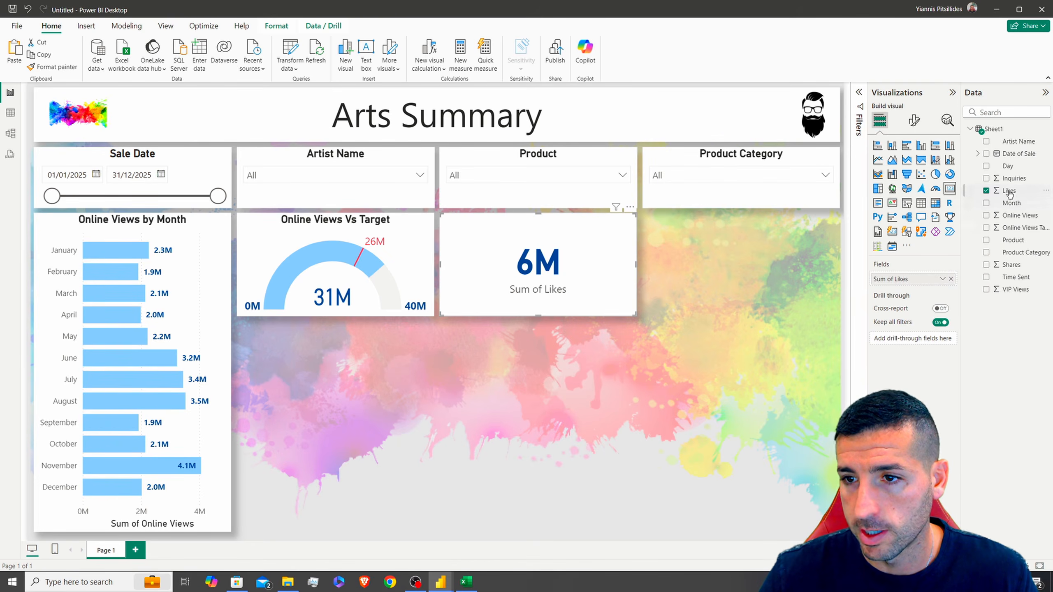
- Hide the Likes card's category label and show its title as Total Likes
left_click(915, 120)
left_click(946, 212)
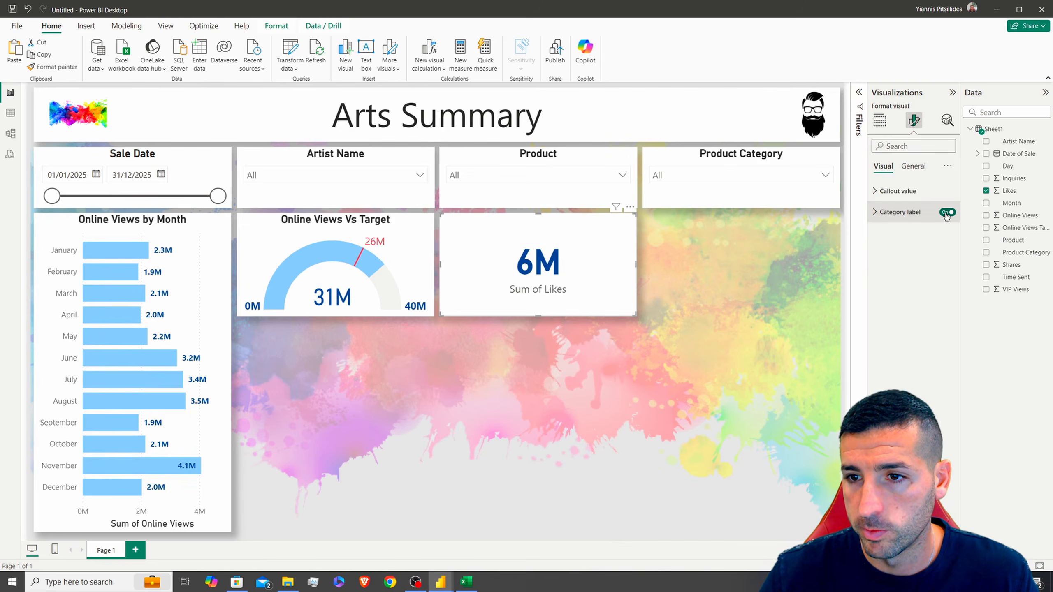
left_click(913, 166)
left_click(886, 212)
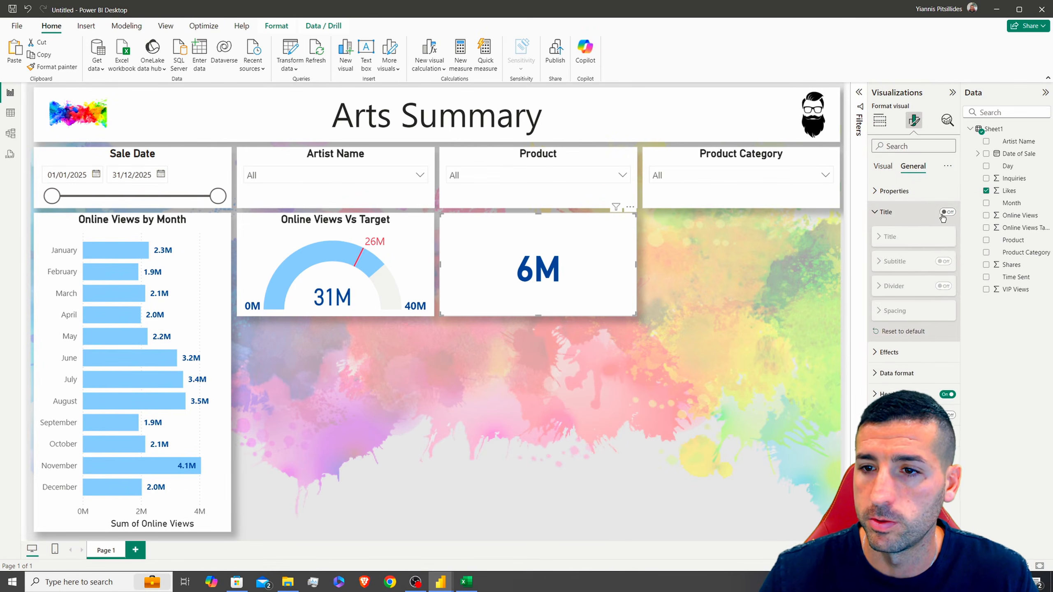
left_click(947, 211)
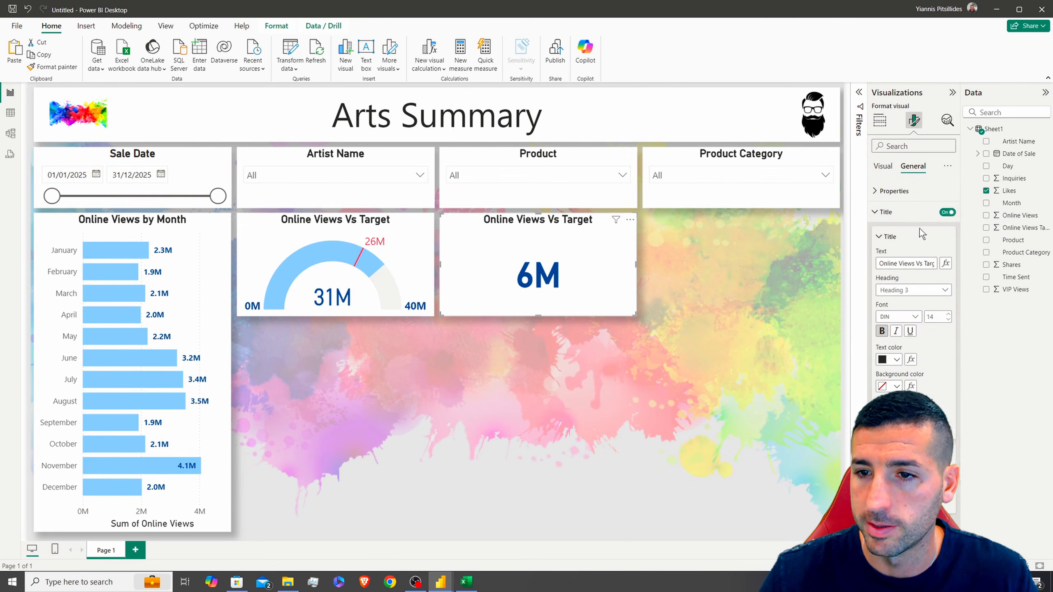
left_click(893, 260)
type("Total Like")
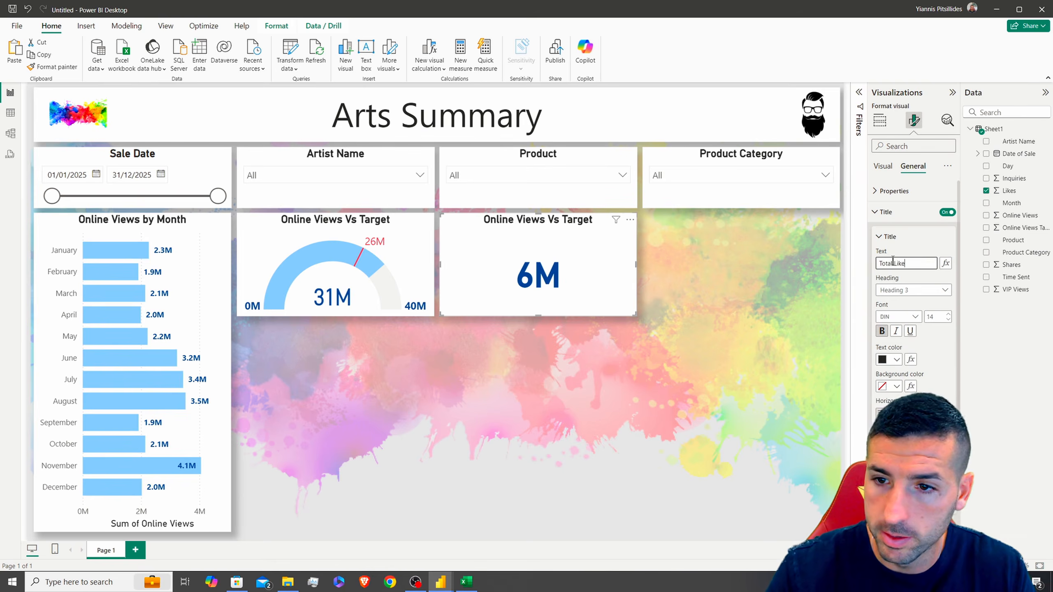
type("s")
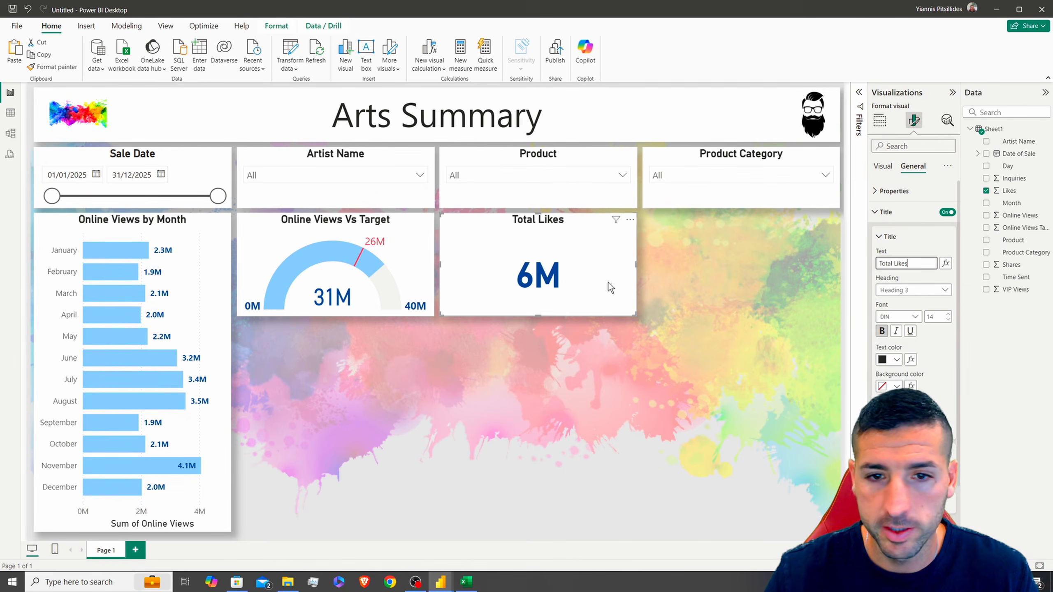
- Set the Total Likes card's display units to None and format the Likes column with a thousands separator
left_click(883, 165)
left_click(897, 193)
left_click(913, 295)
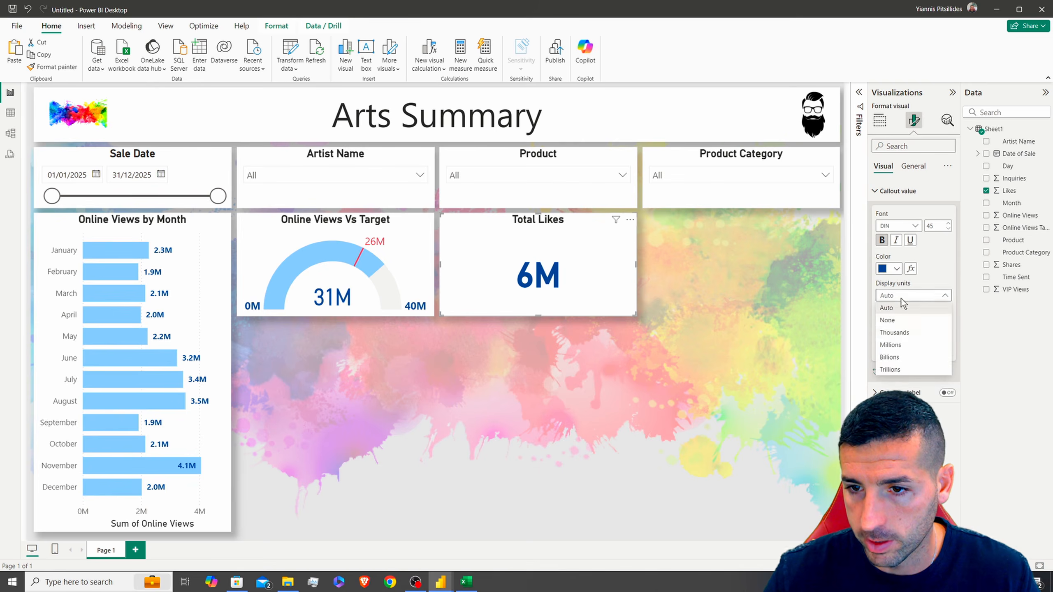
left_click(904, 324)
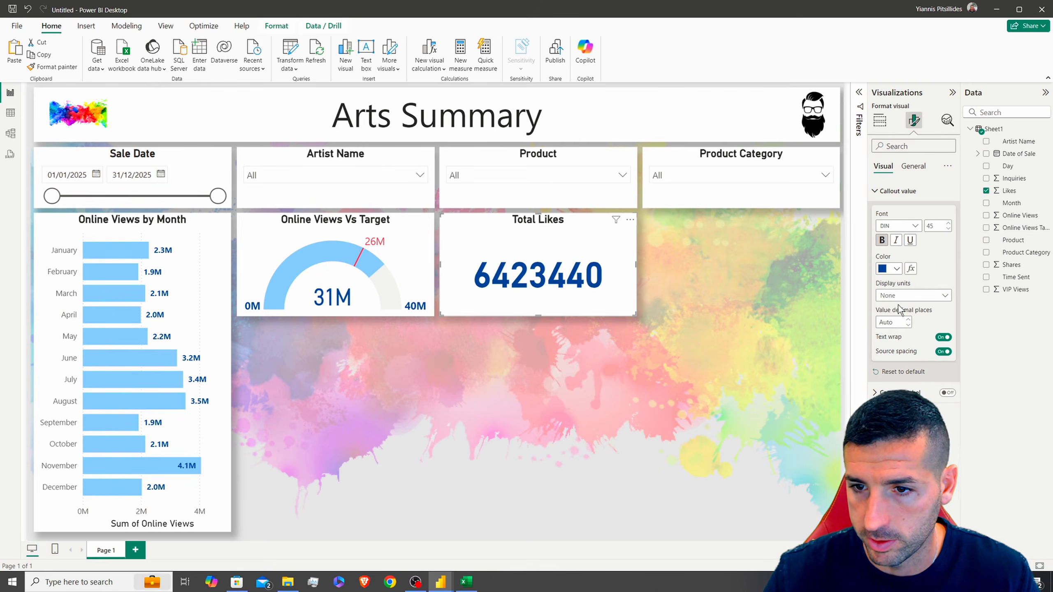
left_click(1012, 191)
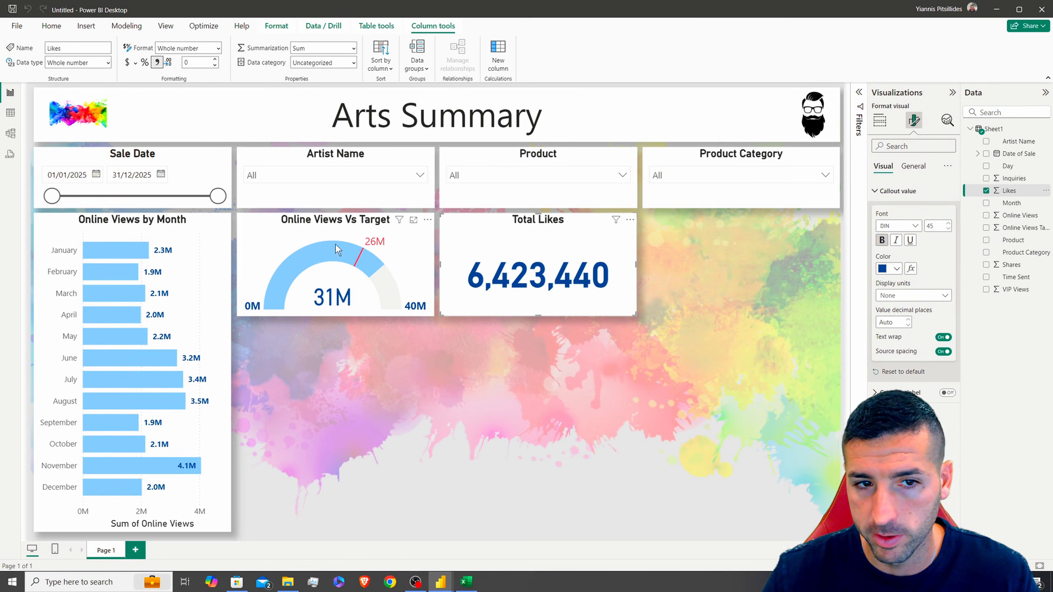
- Make the Total Likes callout value black and set its font size to 42
left_click(892, 268)
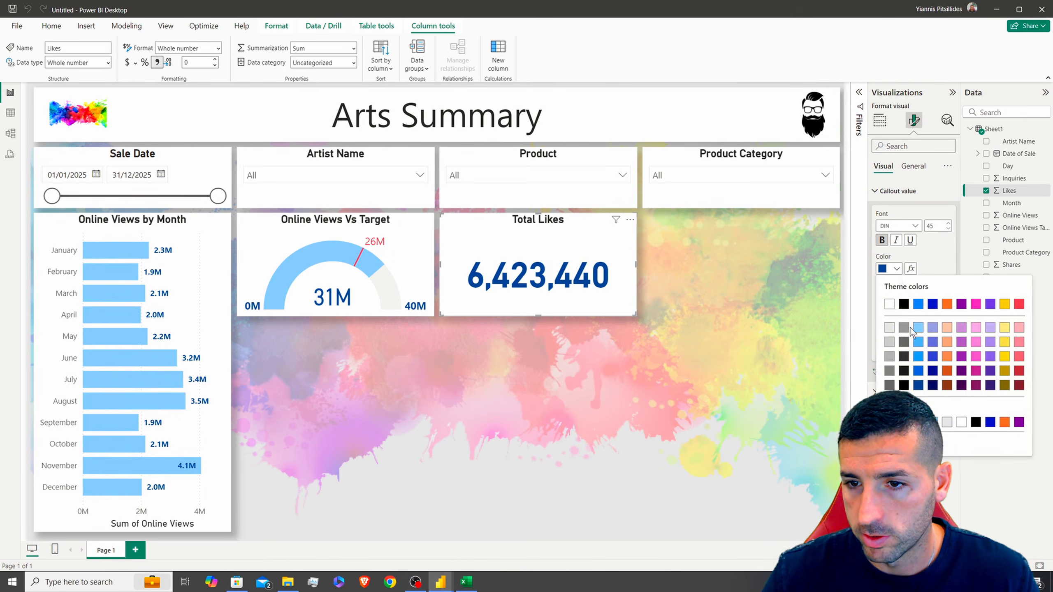
left_click(900, 310)
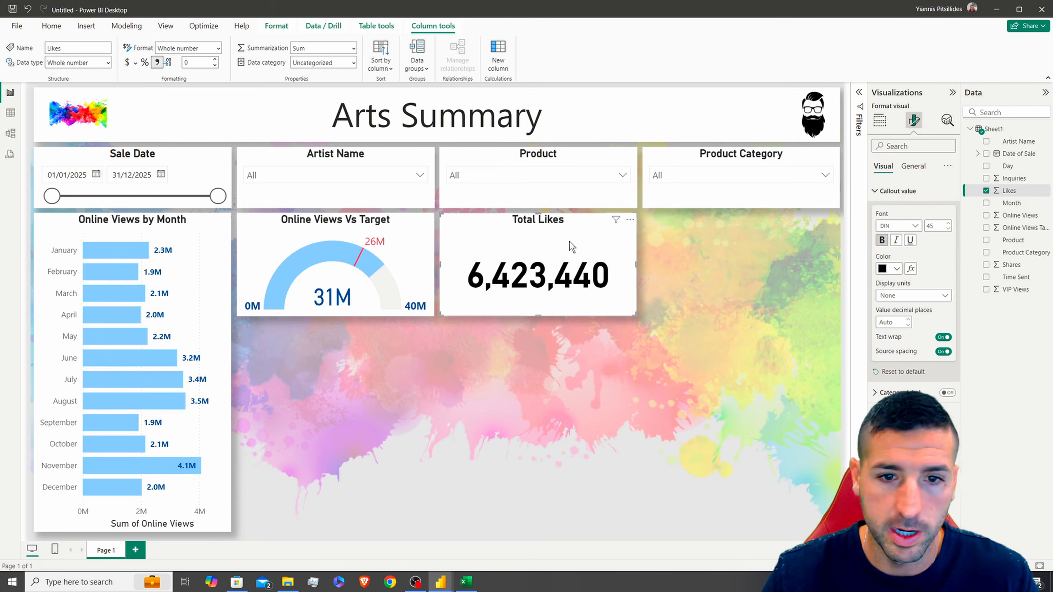
double_click(949, 230)
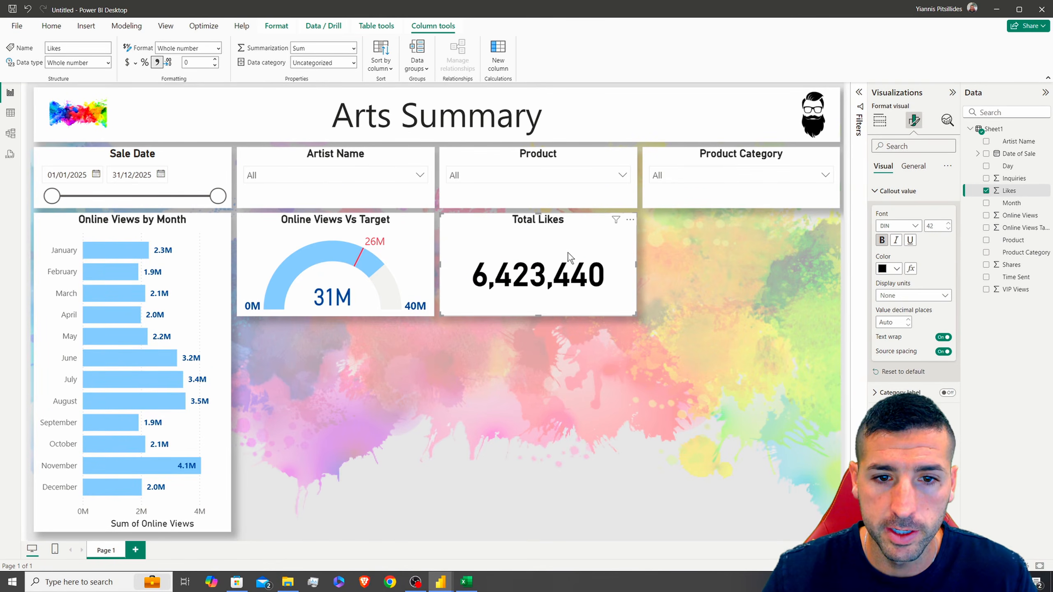
- Duplicate the Total Likes card below the Product Category slicer and replace the copy's field with Shares
key("ctrl+c")
key("ctrl+v")
left_click_drag(537, 230, 733, 222)
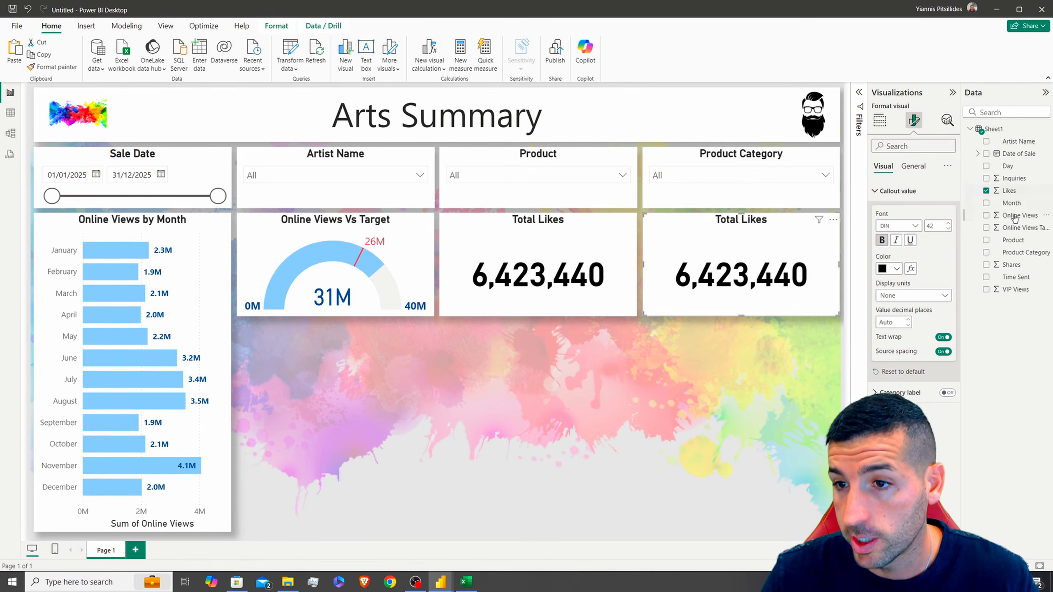
left_click(880, 120)
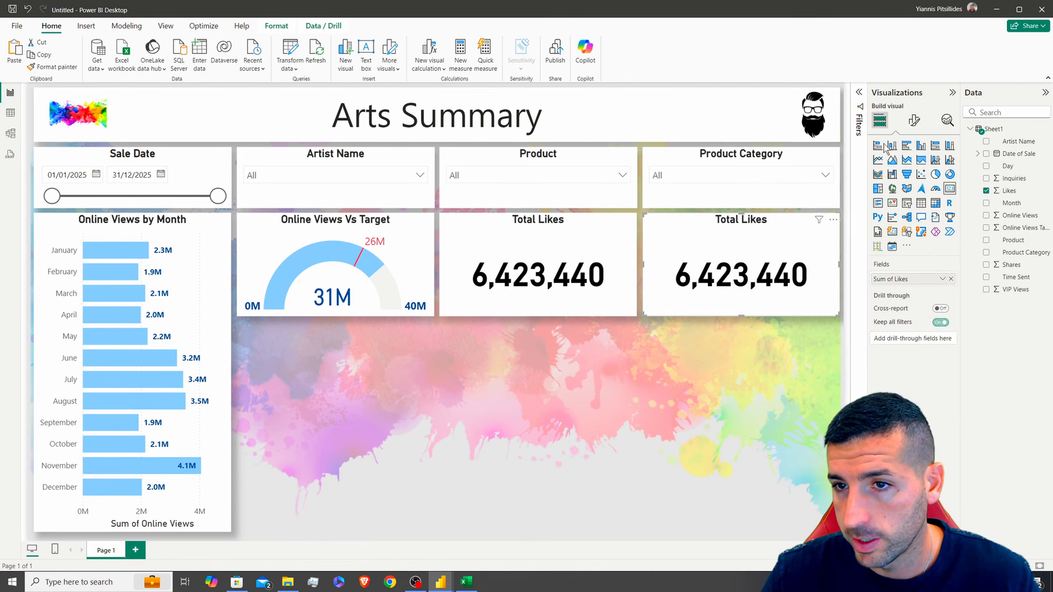
left_click_drag(1013, 268, 908, 279)
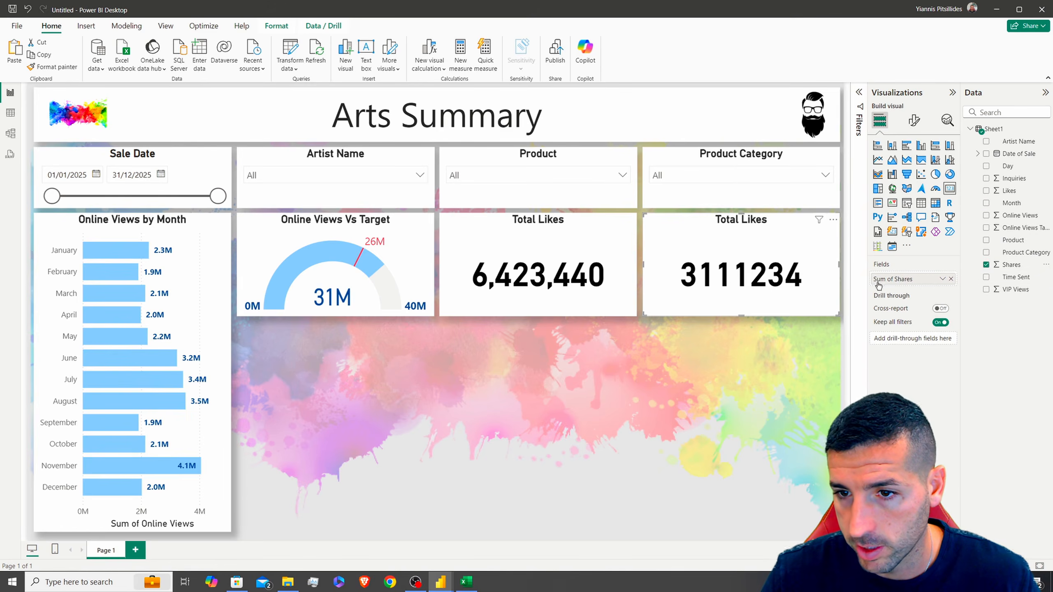
- Format the Shares column with a thousands separator and retitle the copied card Total Shares
left_click(1021, 265)
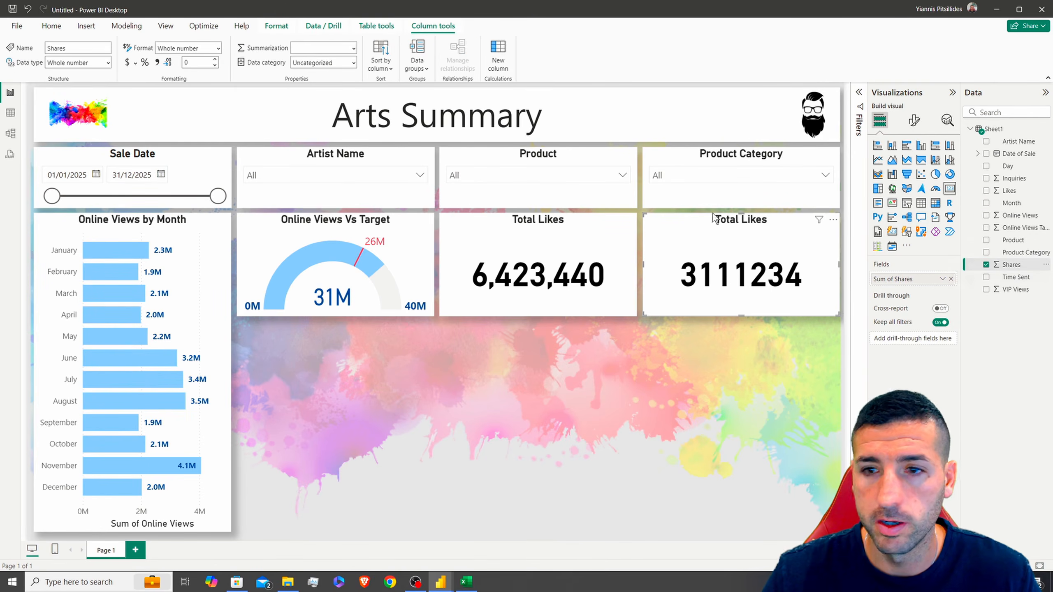
left_click(158, 63)
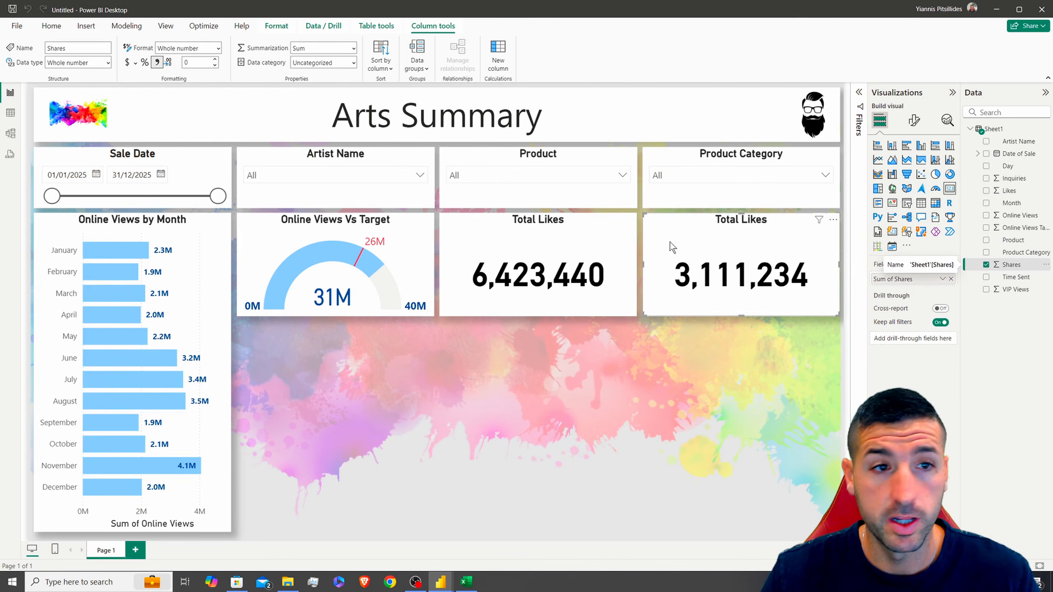
left_click(915, 125)
left_click(913, 166)
left_click(886, 212)
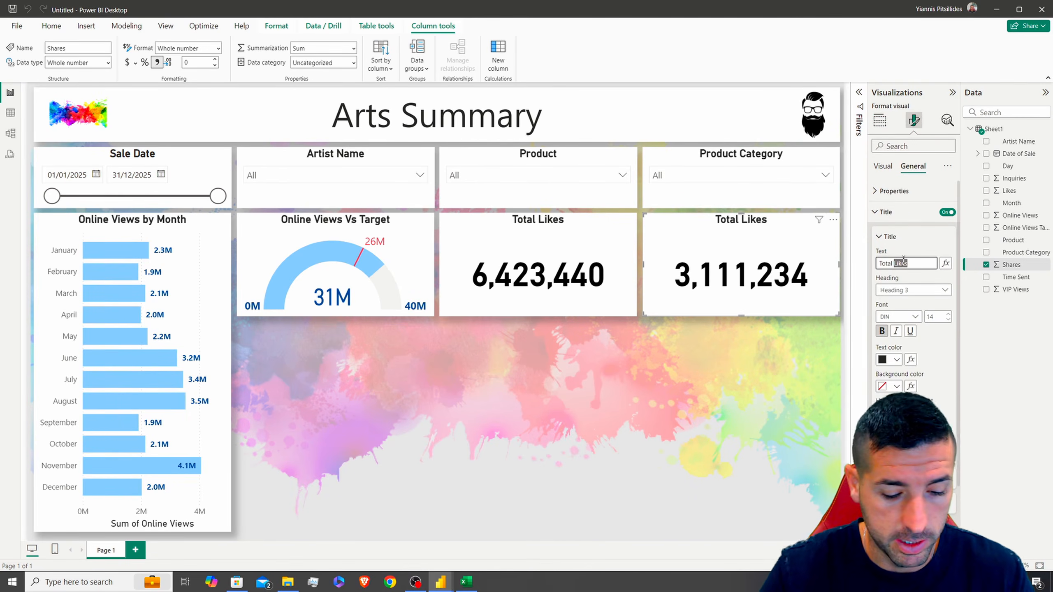
key("Return")
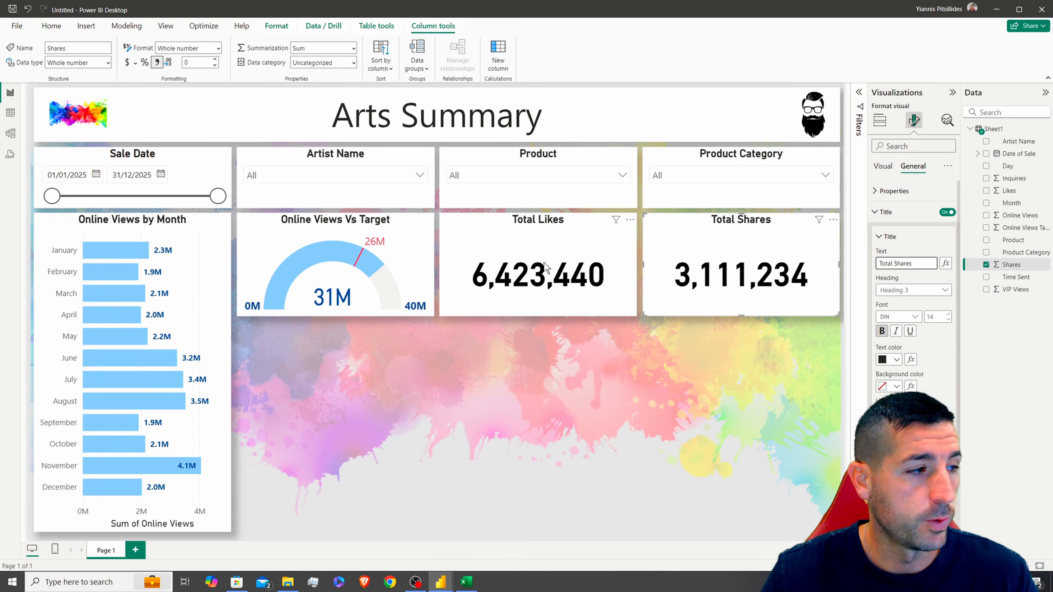
- Remove bold from the Total Likes card's callout value and color it the darkest yellow theme shade
left_click(550, 225)
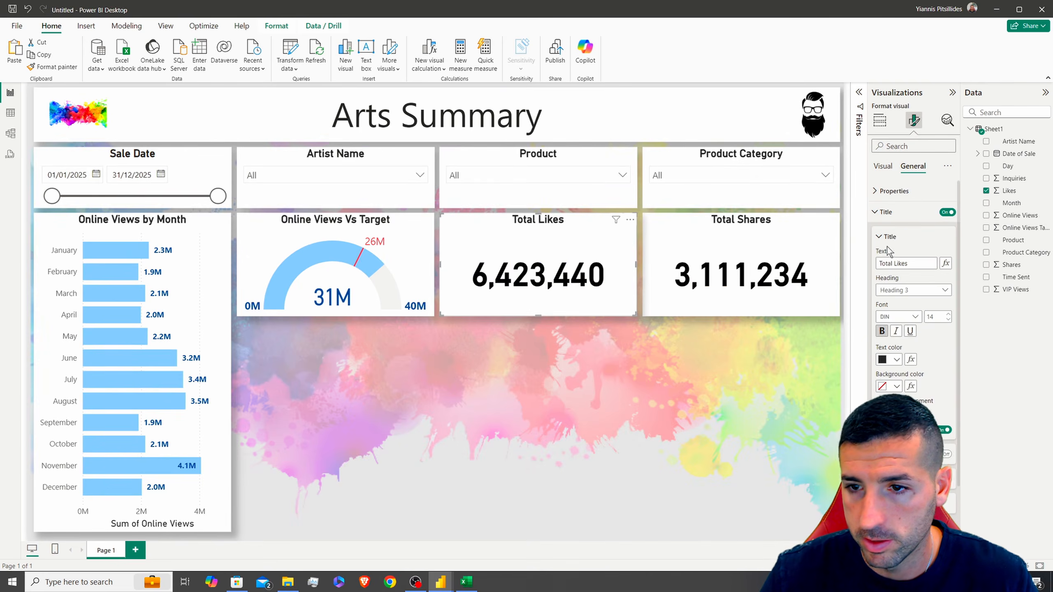
left_click(882, 331)
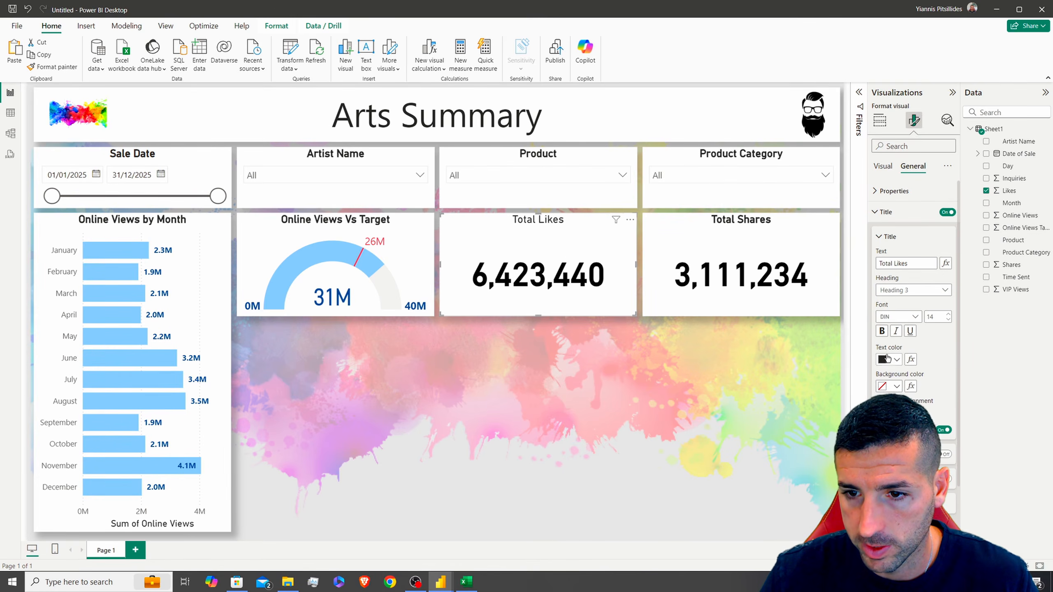
left_click(883, 165)
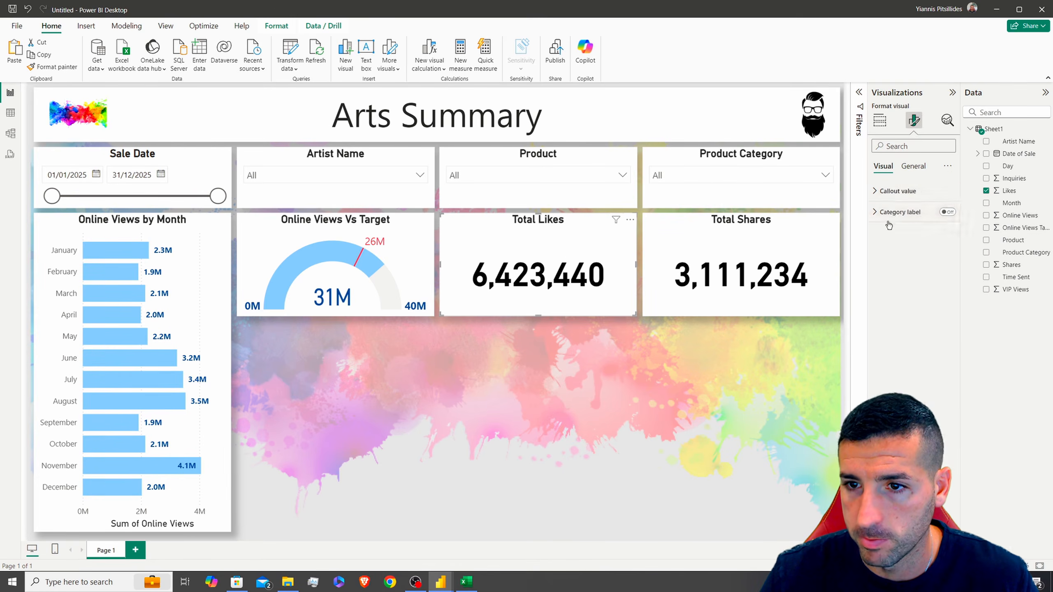
left_click(898, 191)
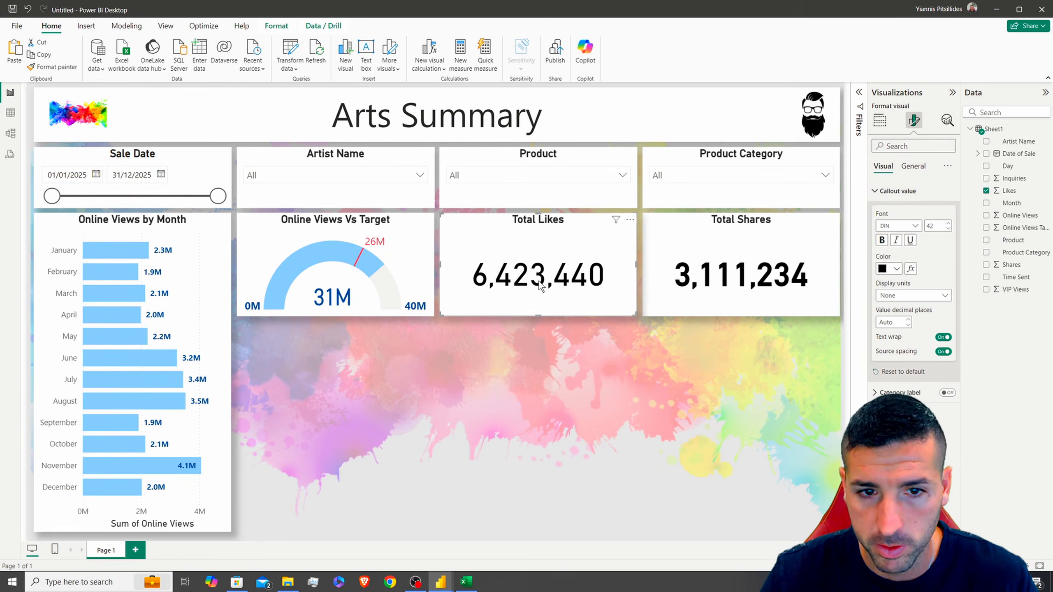
left_click(896, 268)
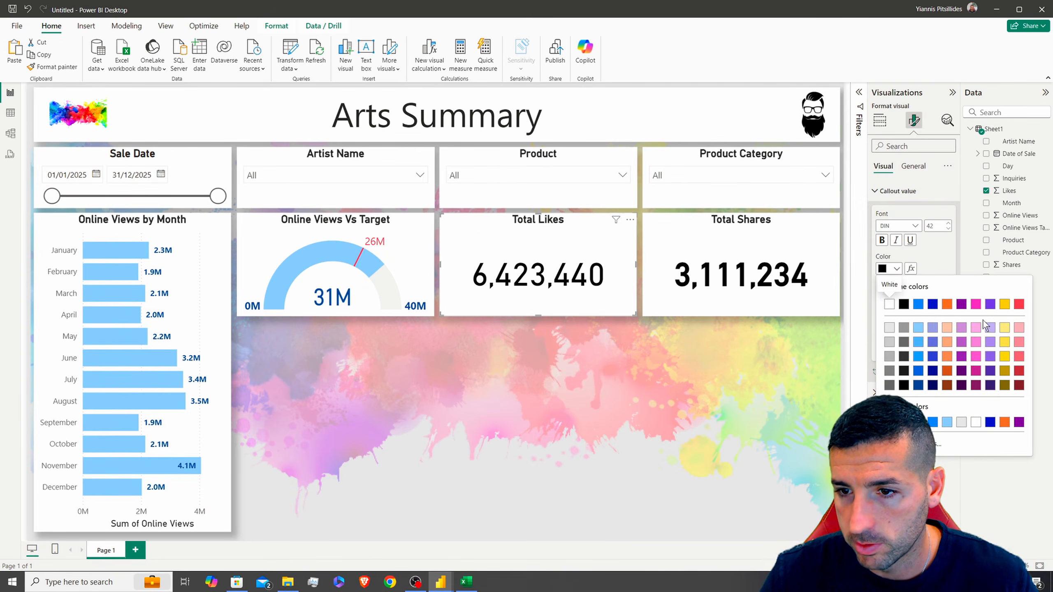
left_click(1005, 304)
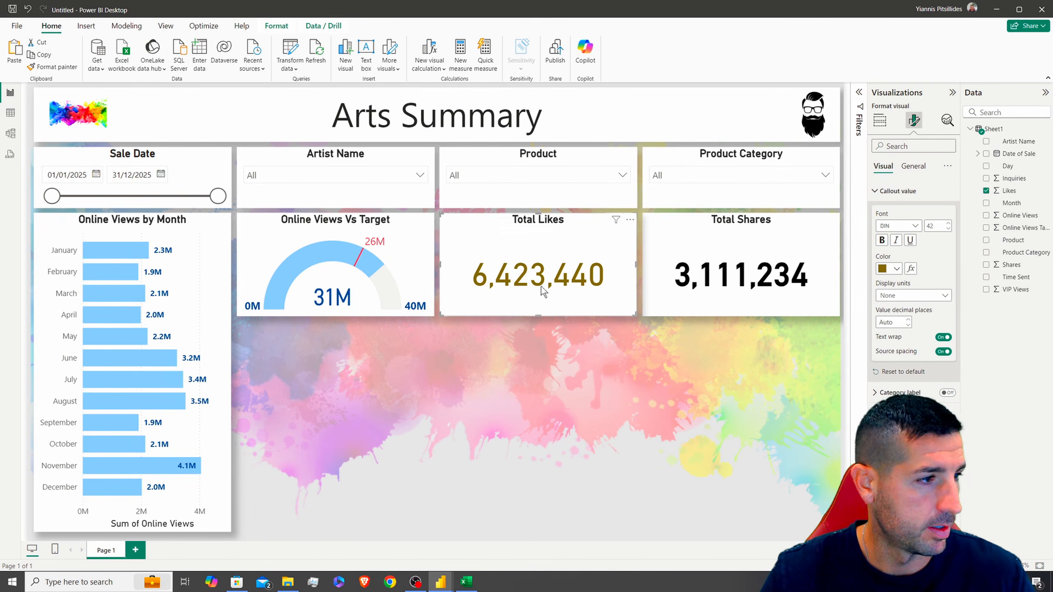
- Color the Total Shares card's callout value the darkest orange theme shade
left_click(755, 238)
left_click(897, 268)
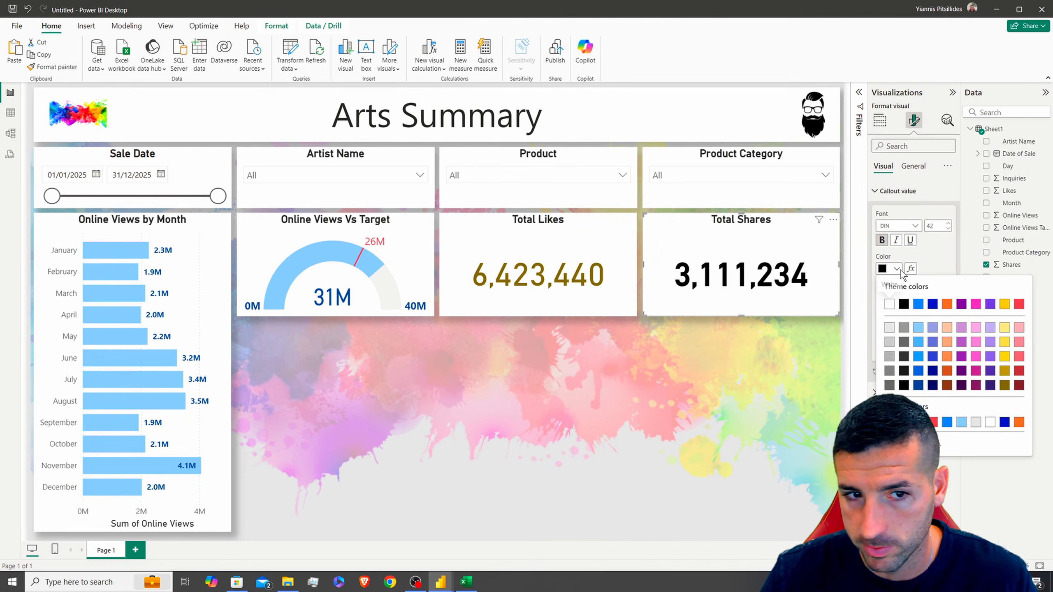
left_click(947, 385)
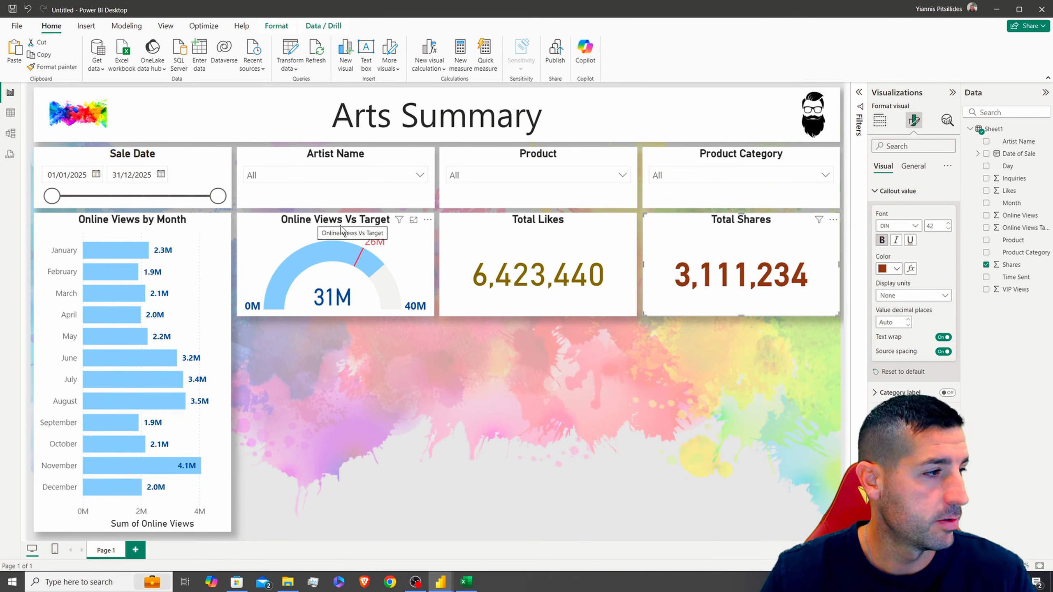
- Duplicate the Total Likes card directly below the original and convert the copy to a clustered column chart
left_click(520, 223)
key("ctrl+c")
key("ctrl+v")
left_click_drag(527, 232, 529, 325)
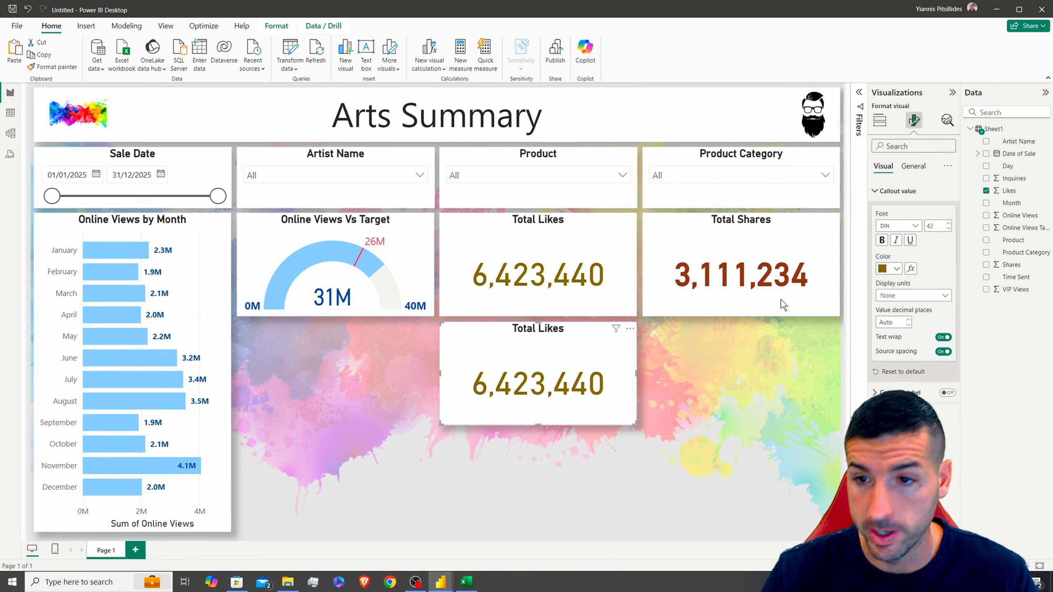
left_click(880, 121)
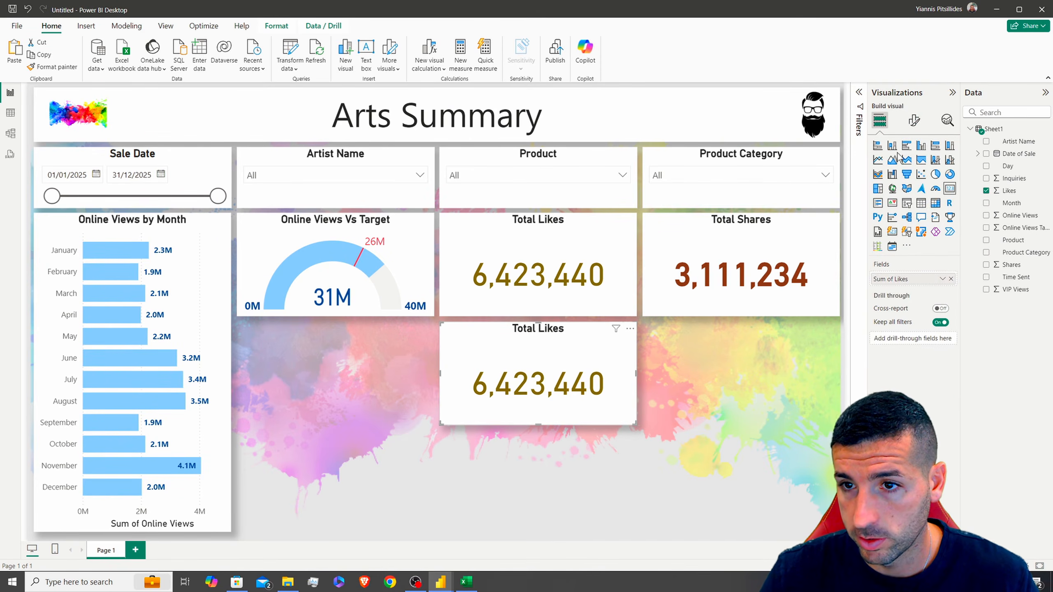
left_click(922, 146)
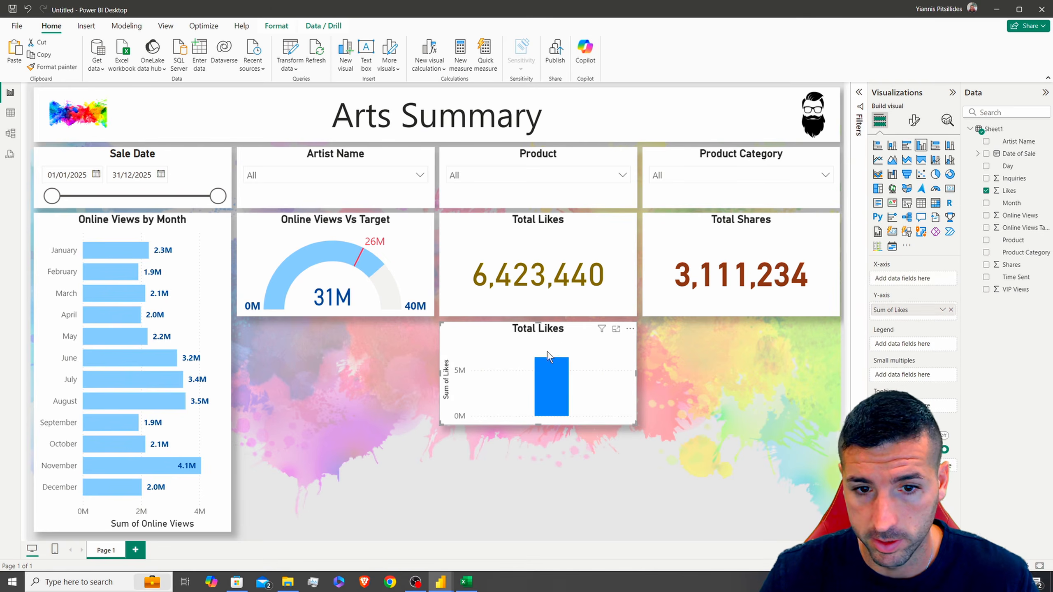
- Put Date of Sale on the new column chart's X-axis, keeping only the Month level of the date hierarchy
left_click_drag(1019, 153, 895, 306)
left_click(951, 290)
left_click(951, 290)
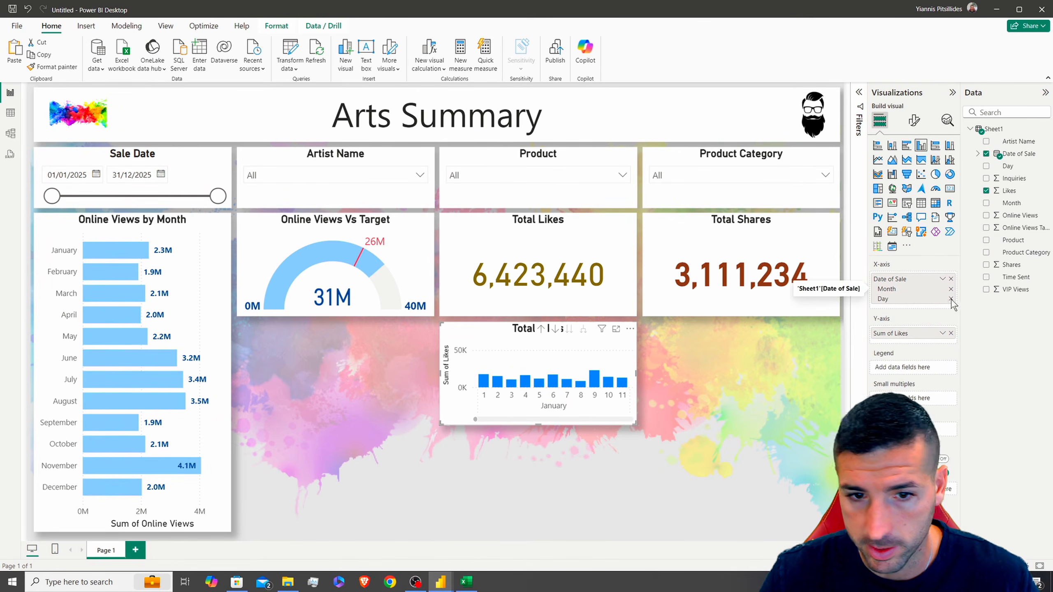
left_click(951, 298)
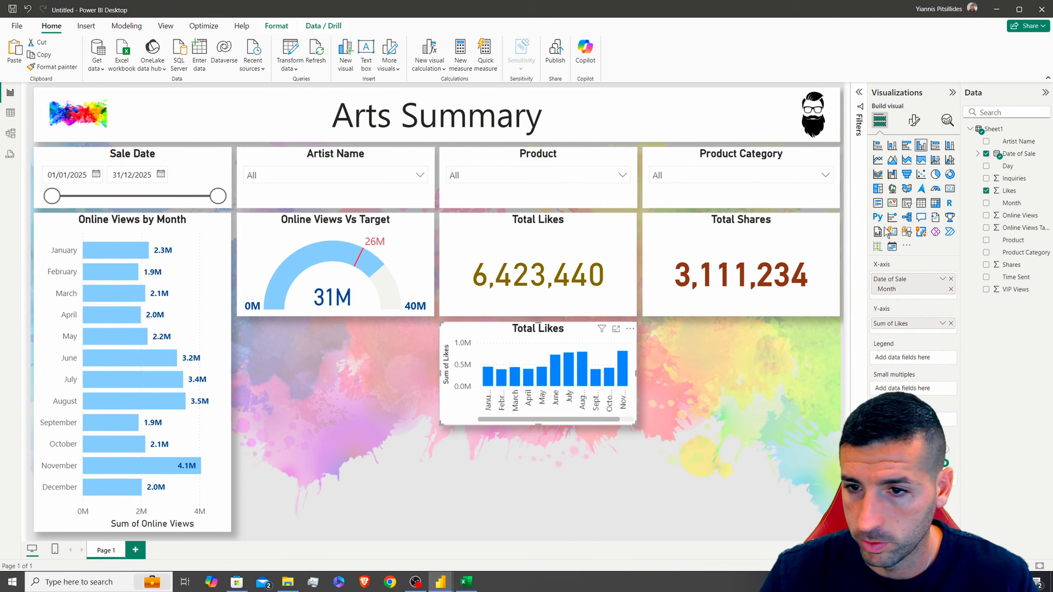
- Turn off the Y-axis values and the Y-axis title on the monthly likes column chart
left_click(914, 120)
left_click(889, 191)
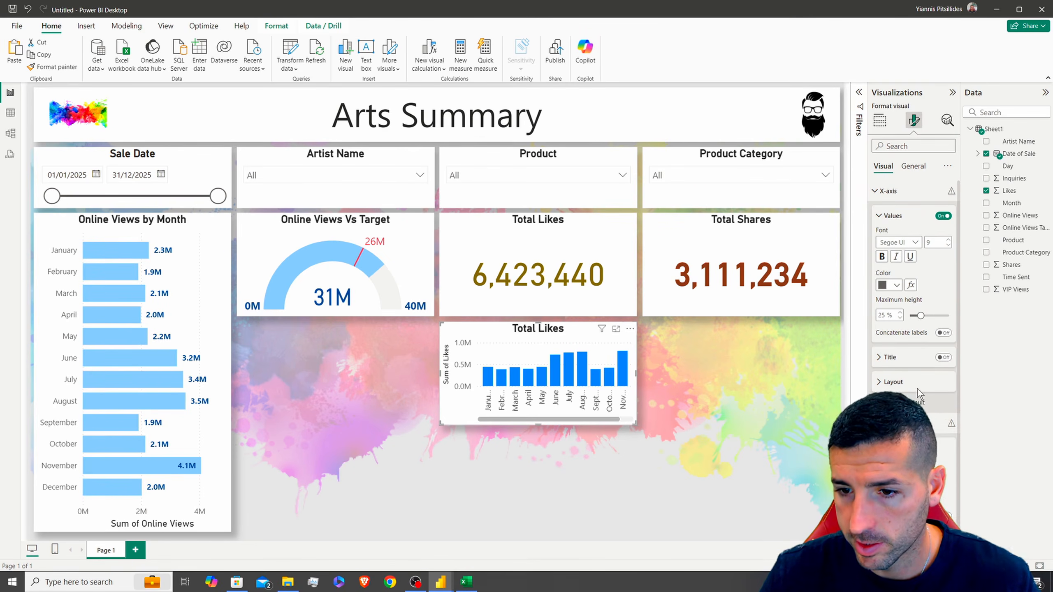
scroll(917, 389, "down", 3)
left_click(941, 402)
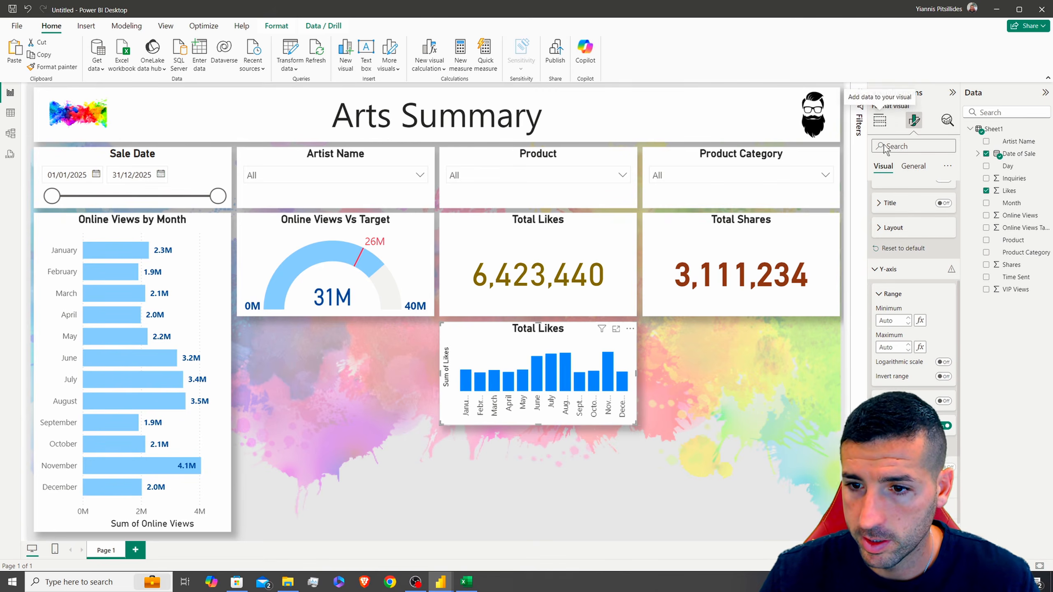
left_click(945, 426)
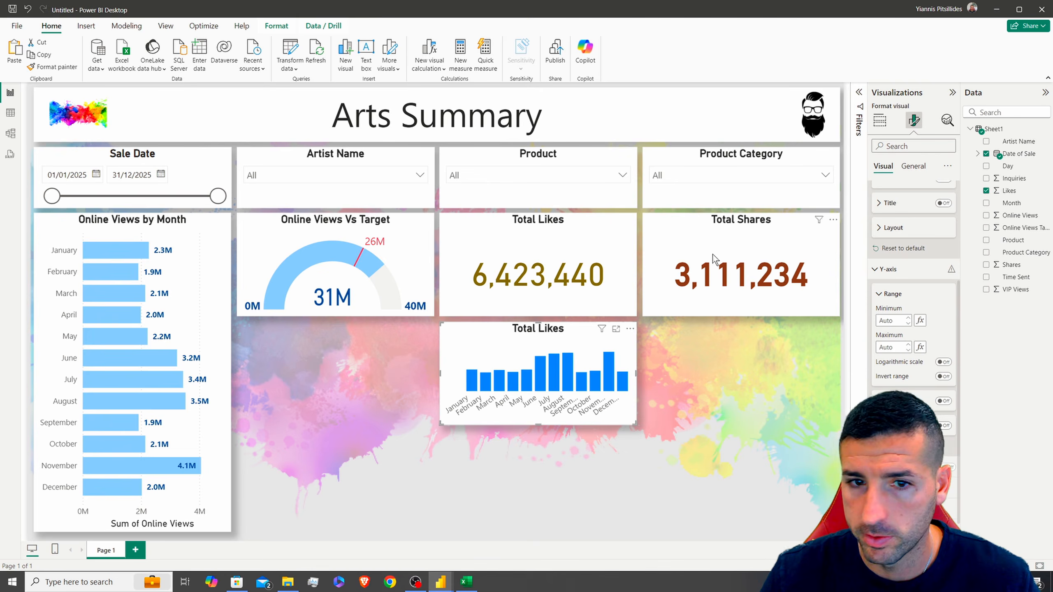
- Change the column chart's title to Likes by Month
left_click(913, 166)
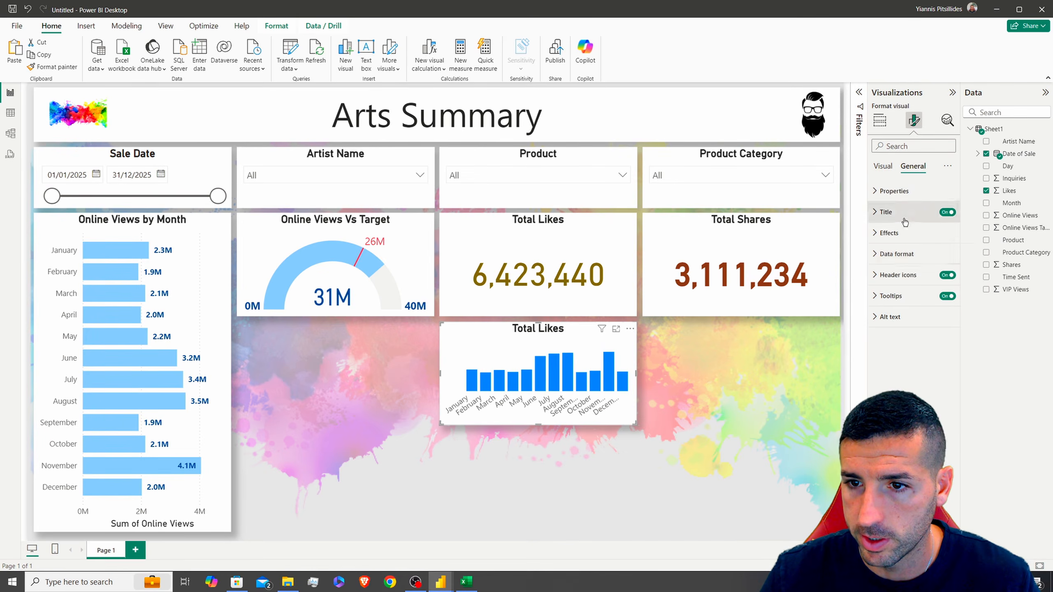
left_click(887, 212)
left_click(915, 263)
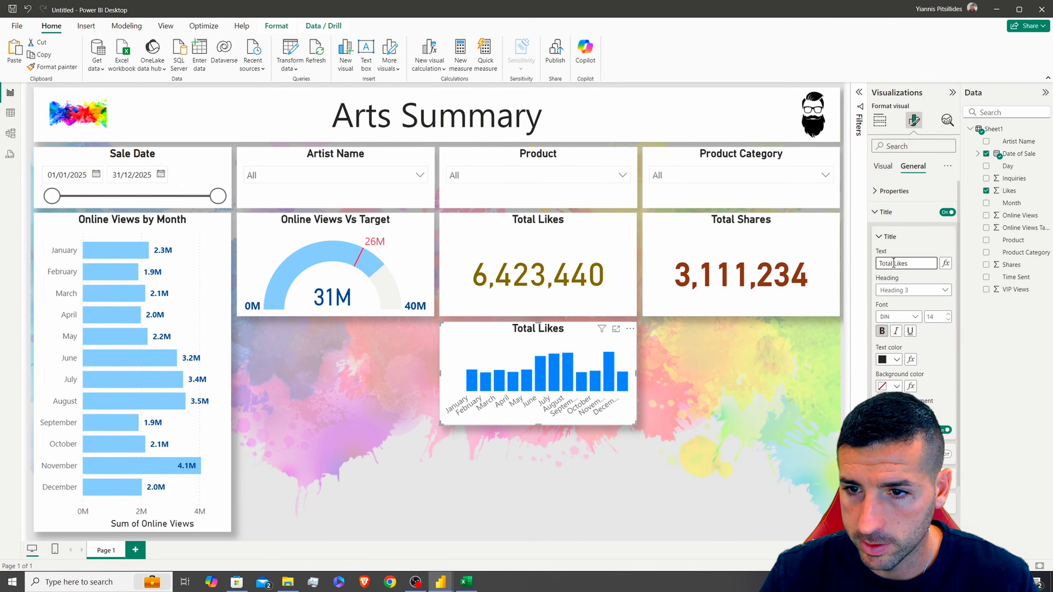
left_click_drag(894, 263, 831, 260)
key("BackSpace")
left_click(915, 265)
type("by Month")
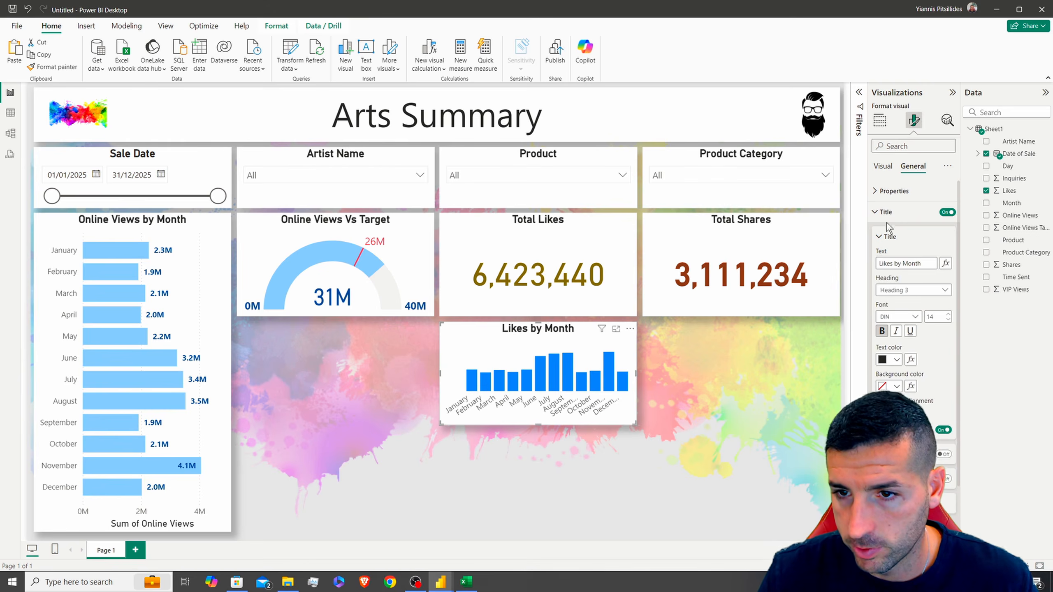
- Take the Power BI window out of full screen, widen it and shift it so the visual's formatting options are unobstructed
left_click(878, 164)
scroll(887, 387, "down", 5)
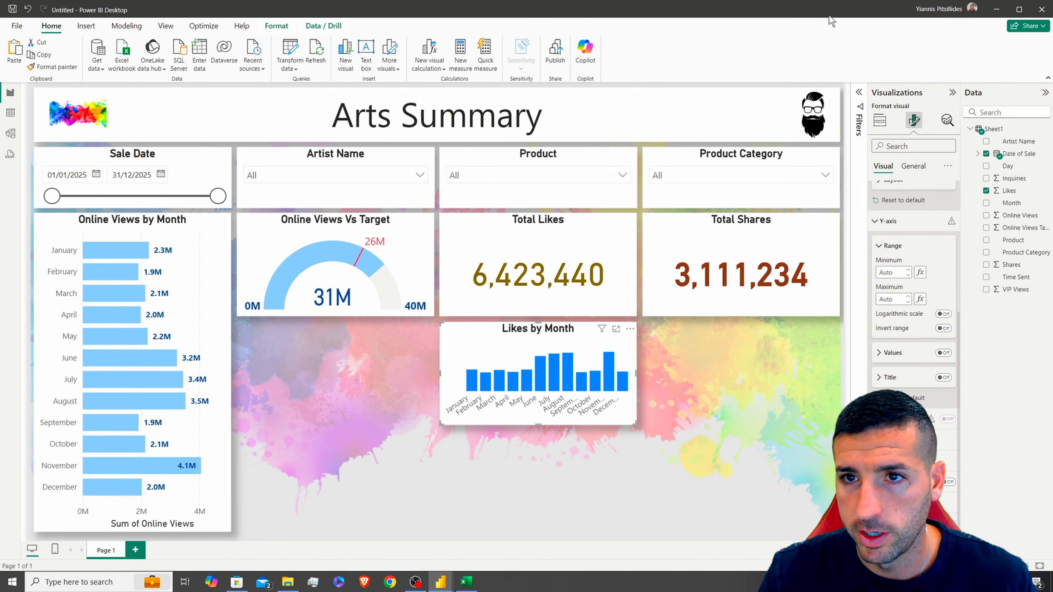
left_click_drag(804, 17, 590, 16)
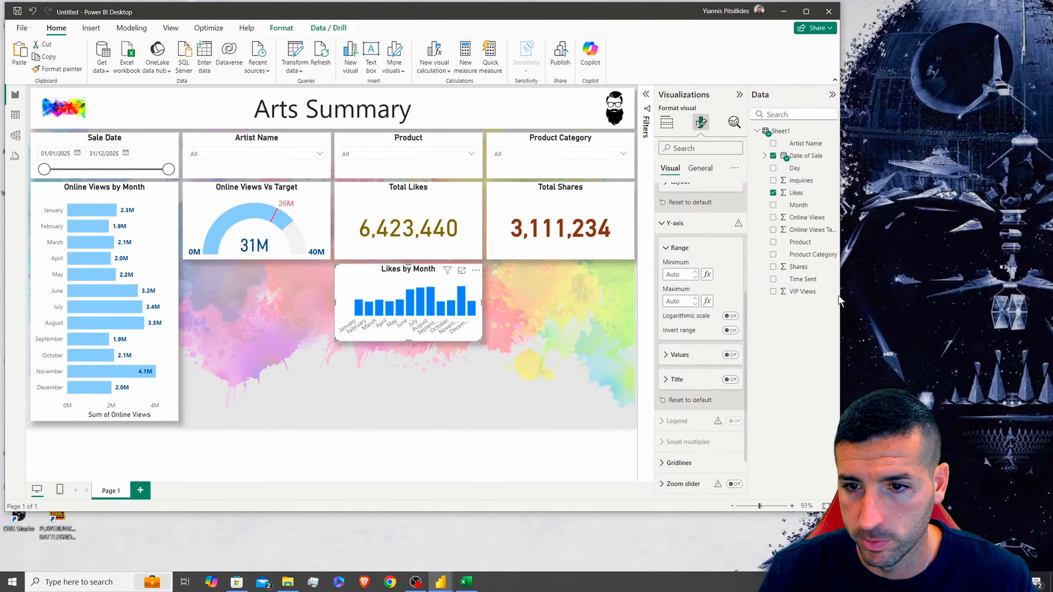
left_click_drag(841, 315, 979, 311)
left_click_drag(635, 18, 603, 14)
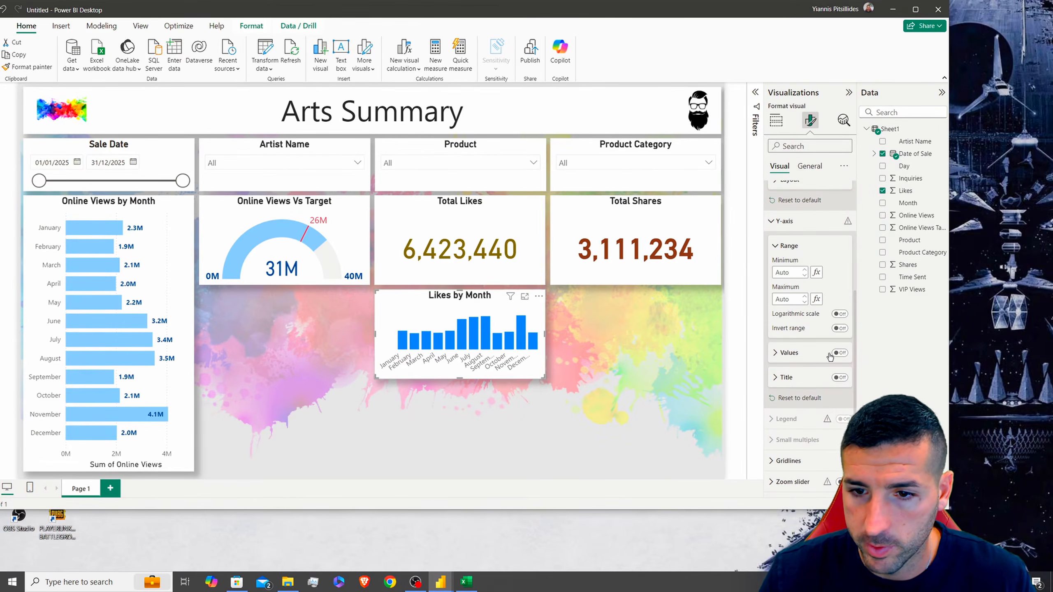
- Set the column color of the Likes by Month chart to the lightest yellow theme shade
left_click(782, 221)
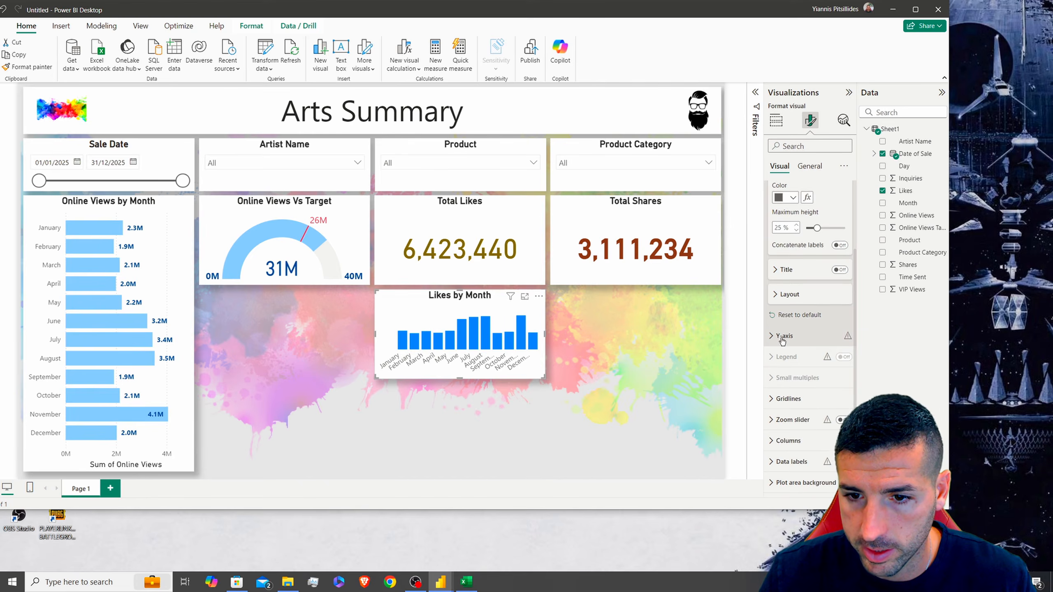
scroll(785, 248, "up", 3)
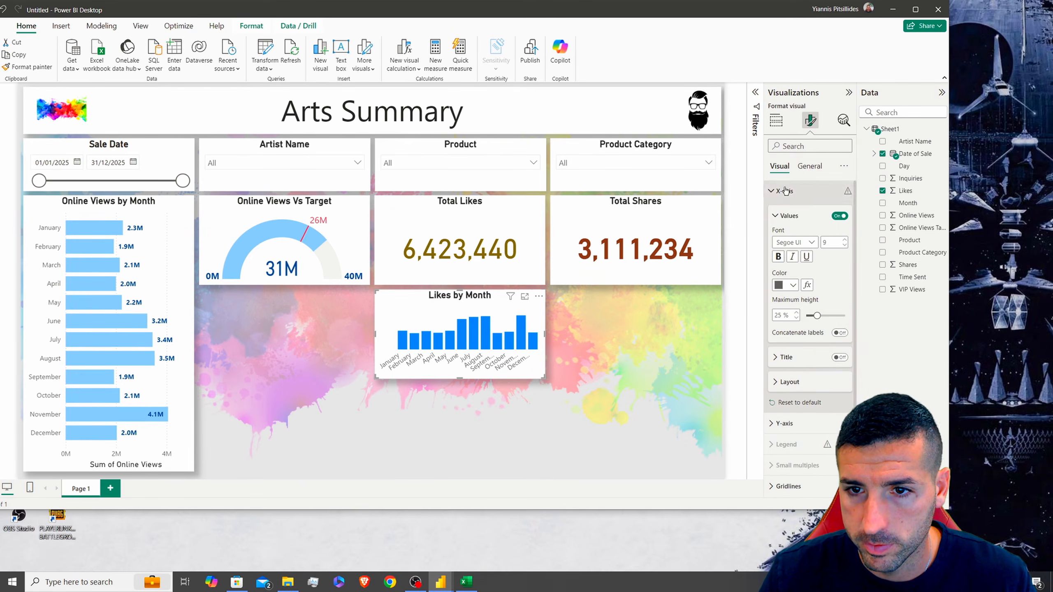
left_click(784, 191)
left_click(790, 317)
scroll(794, 323, "down", 3)
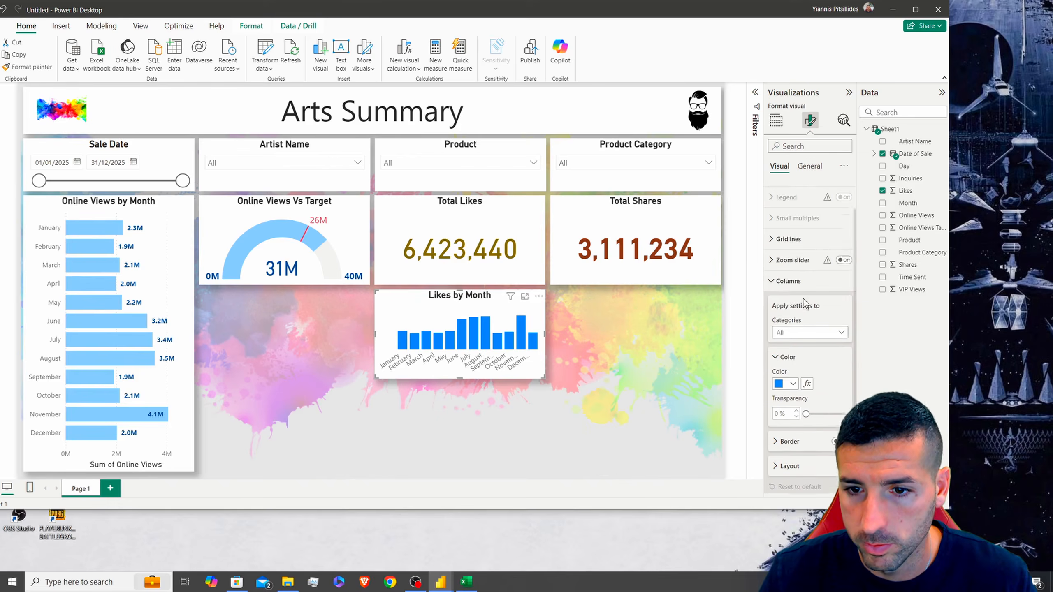
left_click(793, 339)
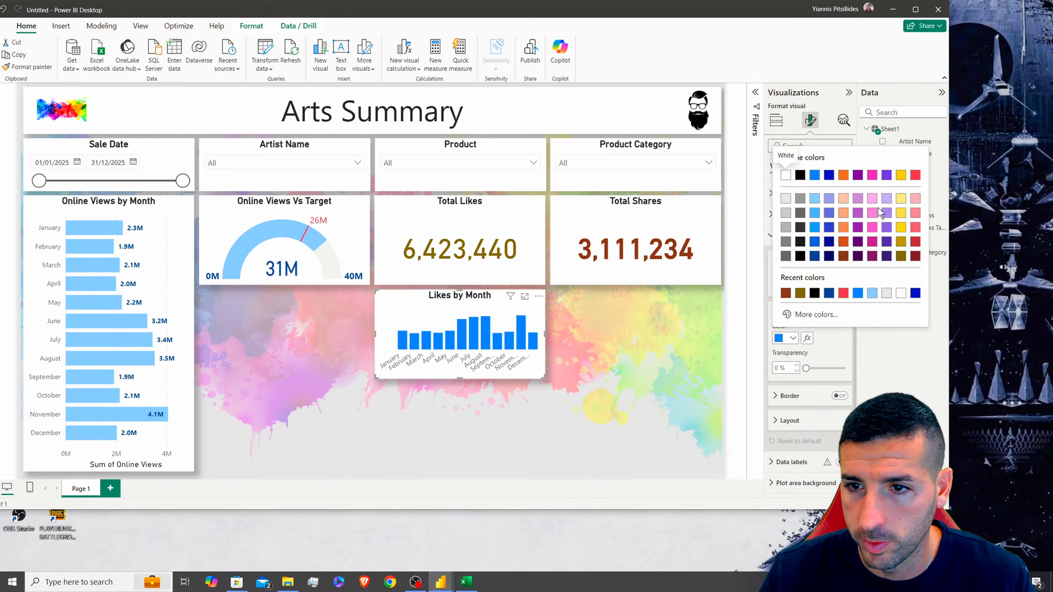
left_click(901, 201)
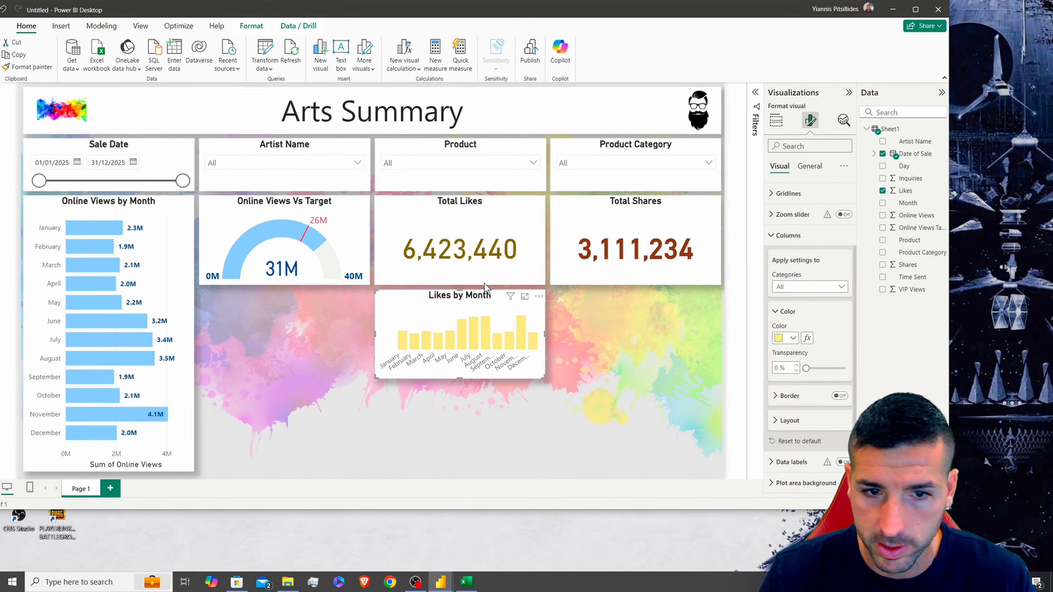
- Turn on data labels for the Likes by Month chart and set their orientation to Vertical
left_click(792, 461)
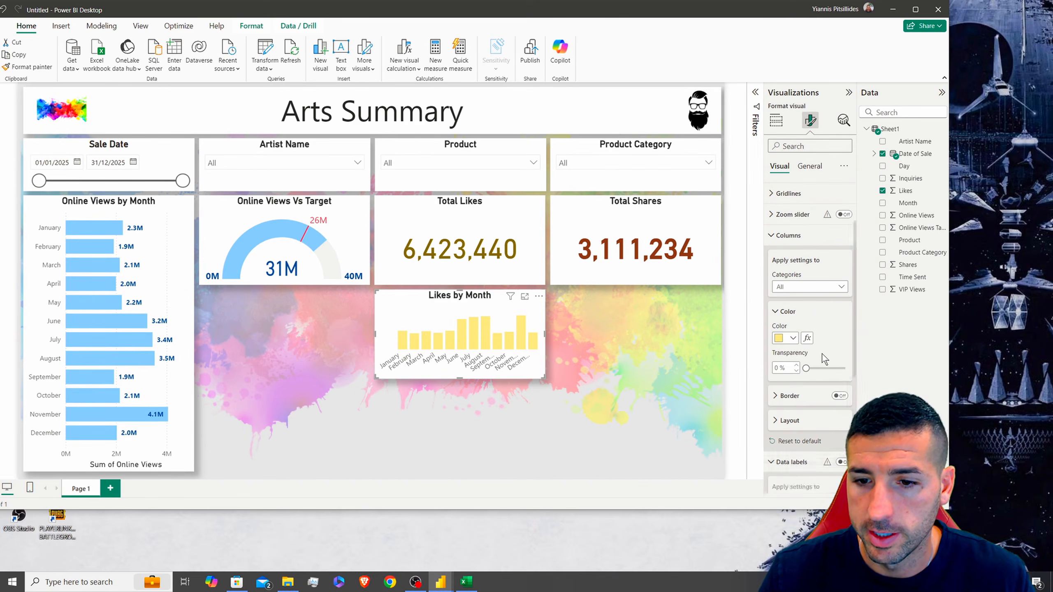
scroll(823, 345, "down", 5)
left_click(844, 280)
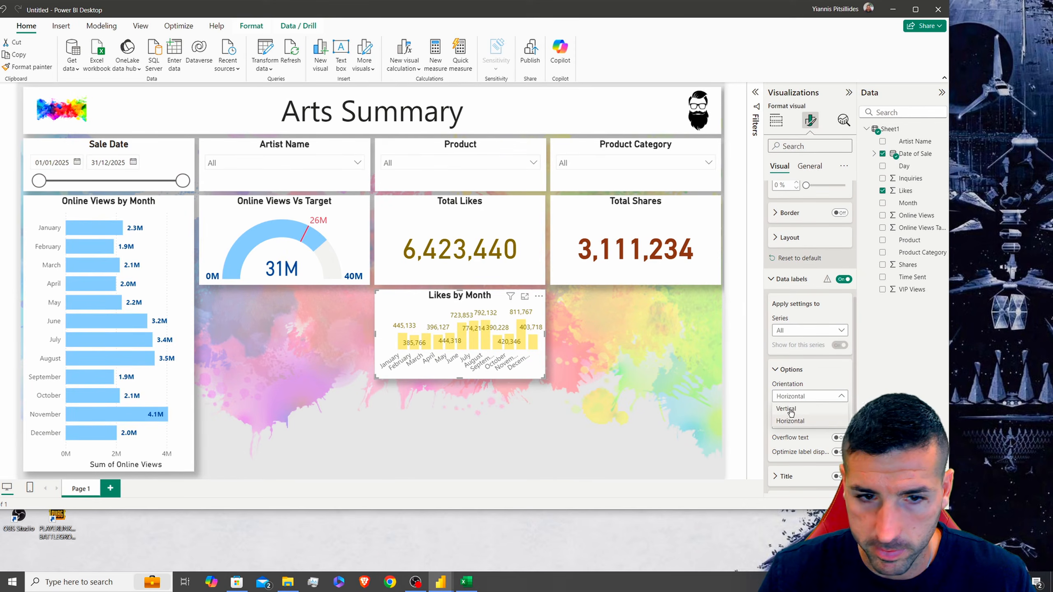
left_click(788, 409)
scroll(817, 373, "down", 3)
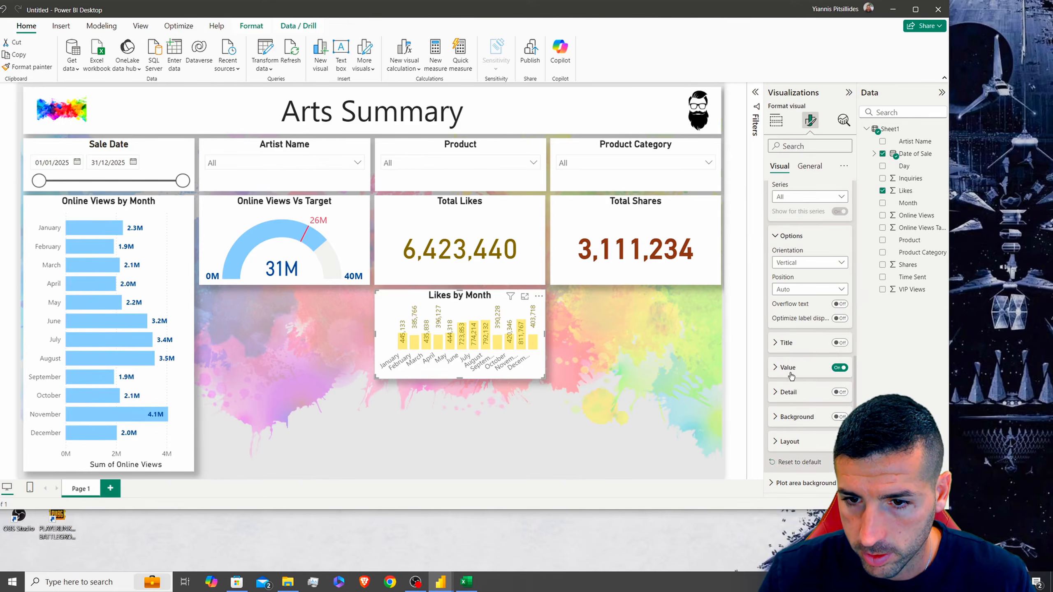
- Set the display units of the Likes by Month data label values to Auto
left_click(791, 368)
scroll(792, 376, "down", 4)
left_click(807, 379)
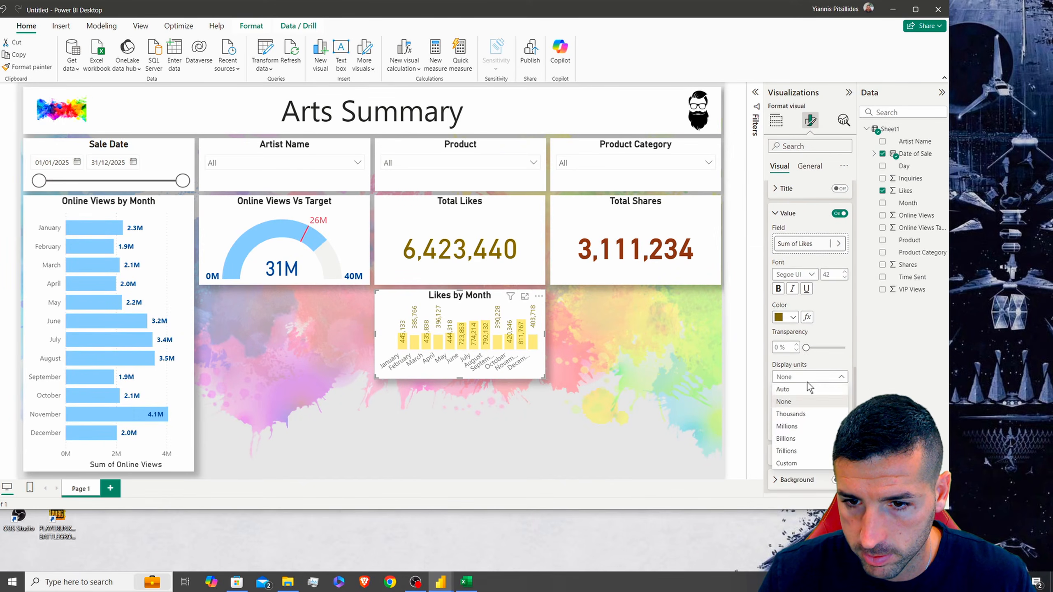
left_click(784, 389)
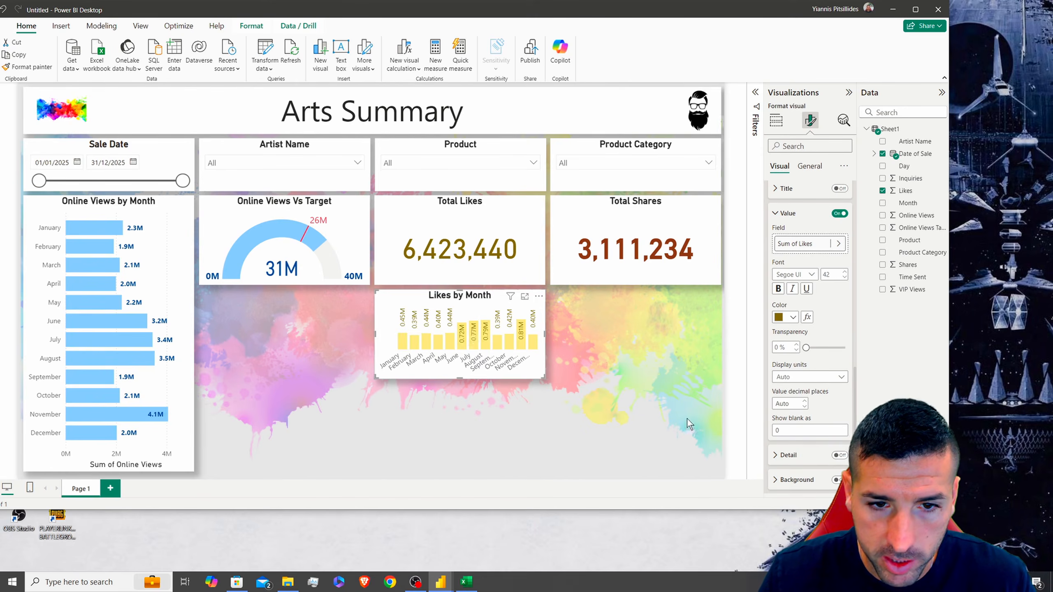
- Set the X-axis values' font size on the Likes by Month chart to 8
scroll(830, 297, "up", 1)
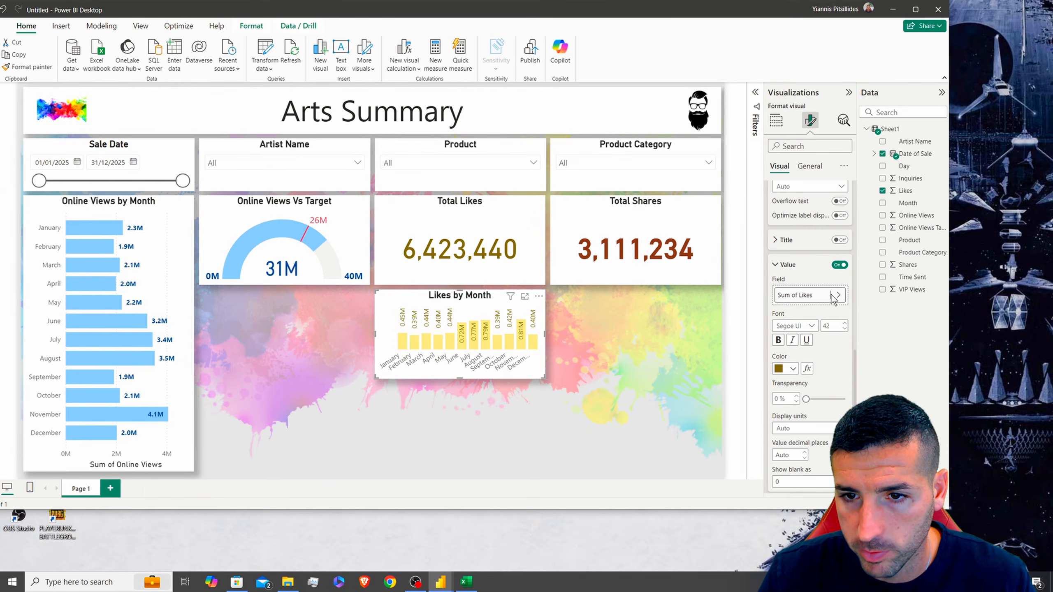
scroll(829, 290, "up", 10)
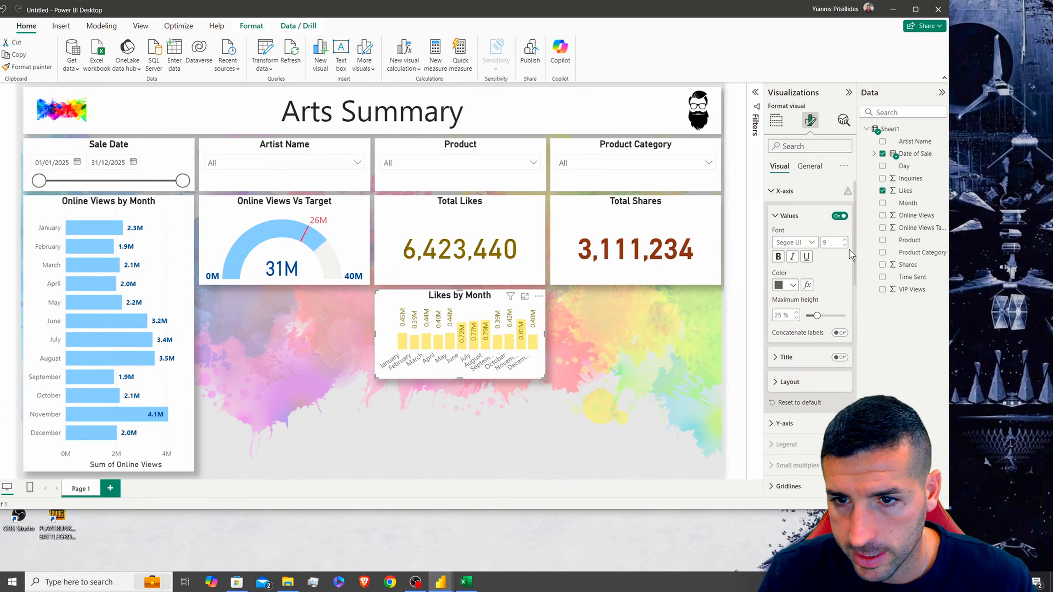
left_click(845, 245)
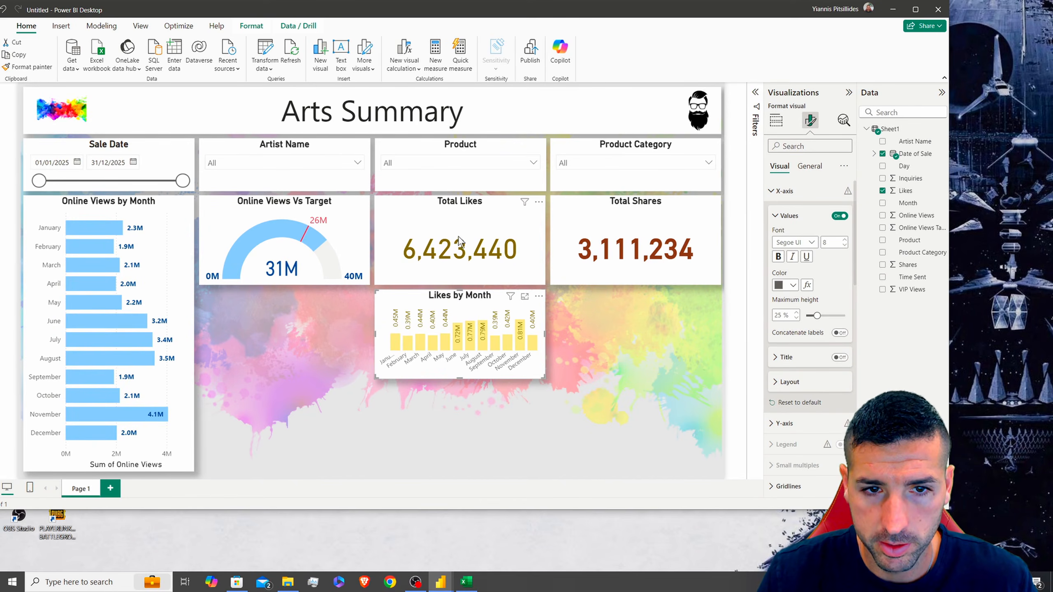
- Duplicate the Likes by Month chart and place the copy directly below the Total Shares card
key("ctrl+c")
key("ctrl+v")
left_click_drag(440, 305, 615, 300)
left_click(915, 10)
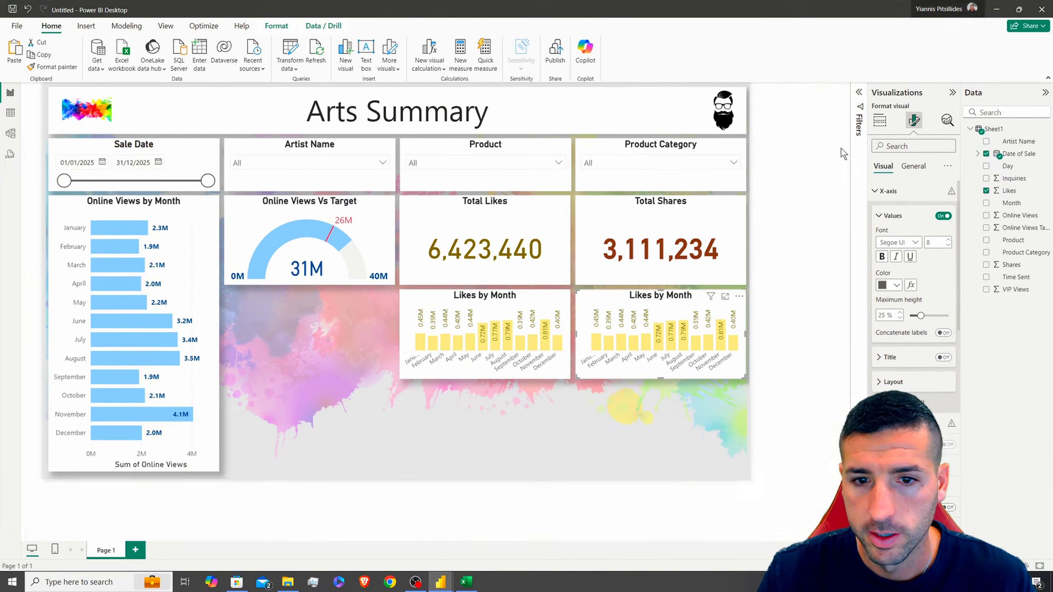
scroll(924, 411, "down", 3)
scroll(924, 415, "up", 3)
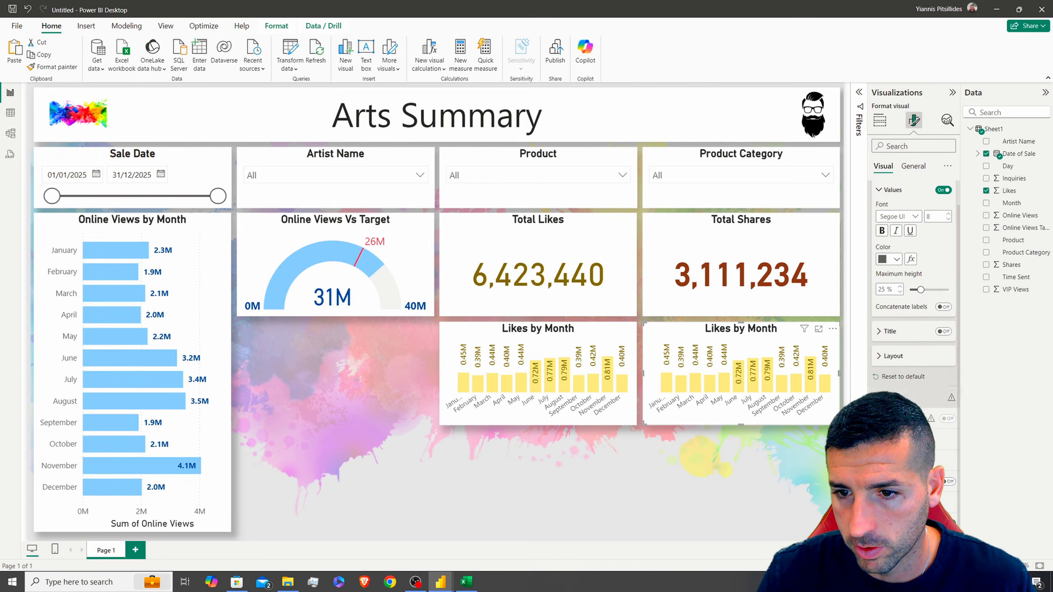
- Set the column color of the chart below Total Shares to the light orange Theme color 3, 60% lighter
scroll(912, 313, "up", 2)
left_click(890, 194)
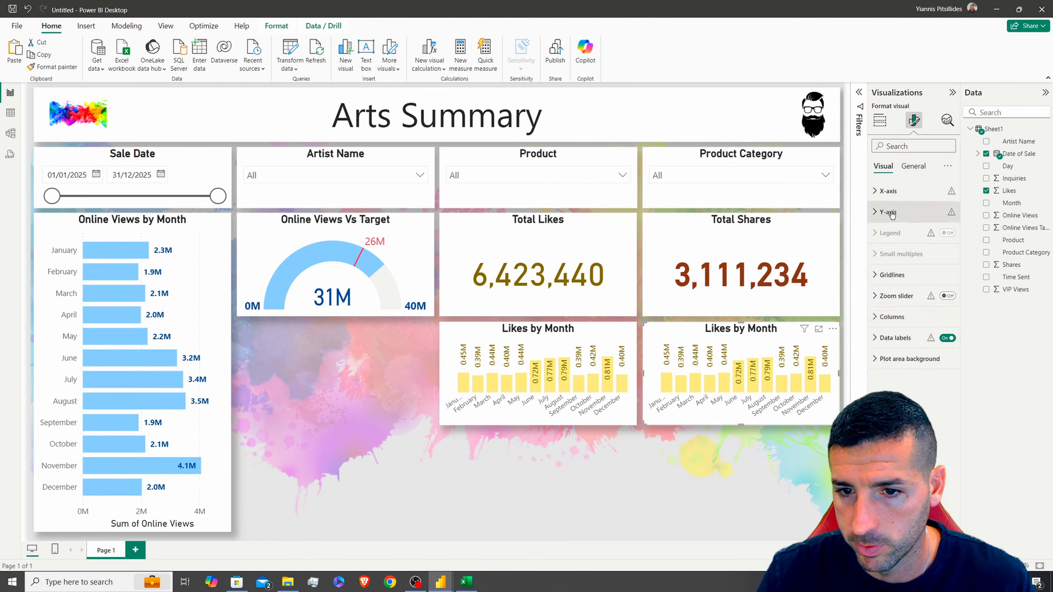
left_click(892, 316)
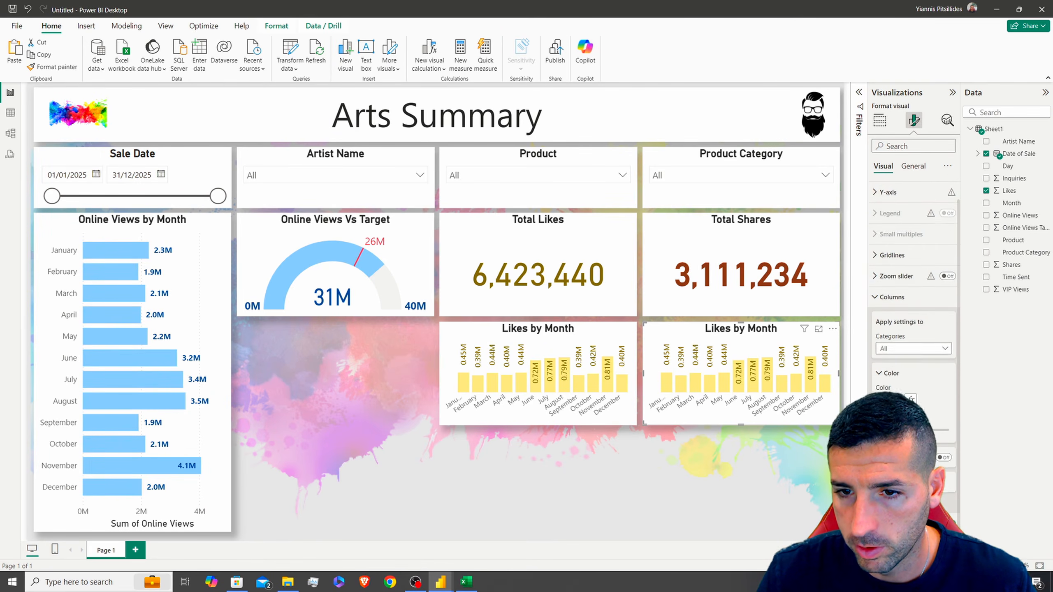
left_click(892, 399)
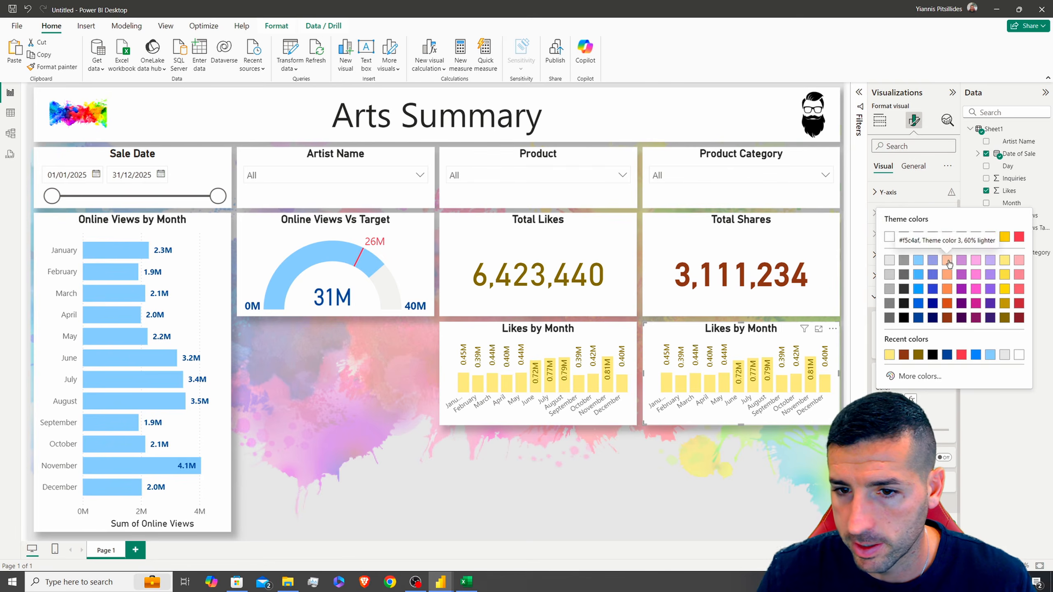
left_click(949, 261)
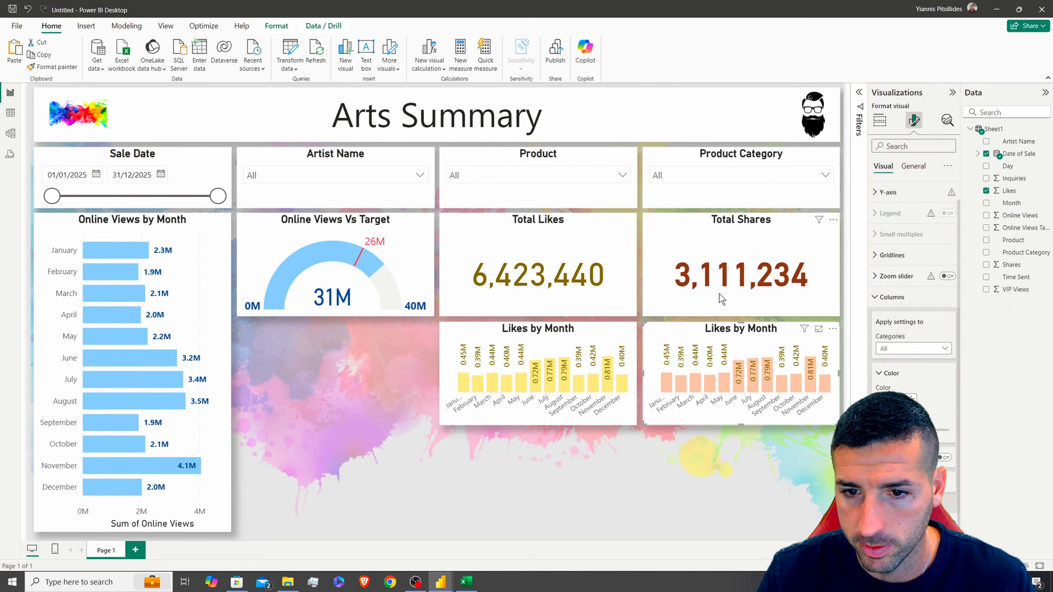
- Set the data label value color of the chart below Total Shares to the darkest orange theme shade
scroll(895, 332, "down", 10)
scroll(901, 371, "up", 1)
left_click(892, 315)
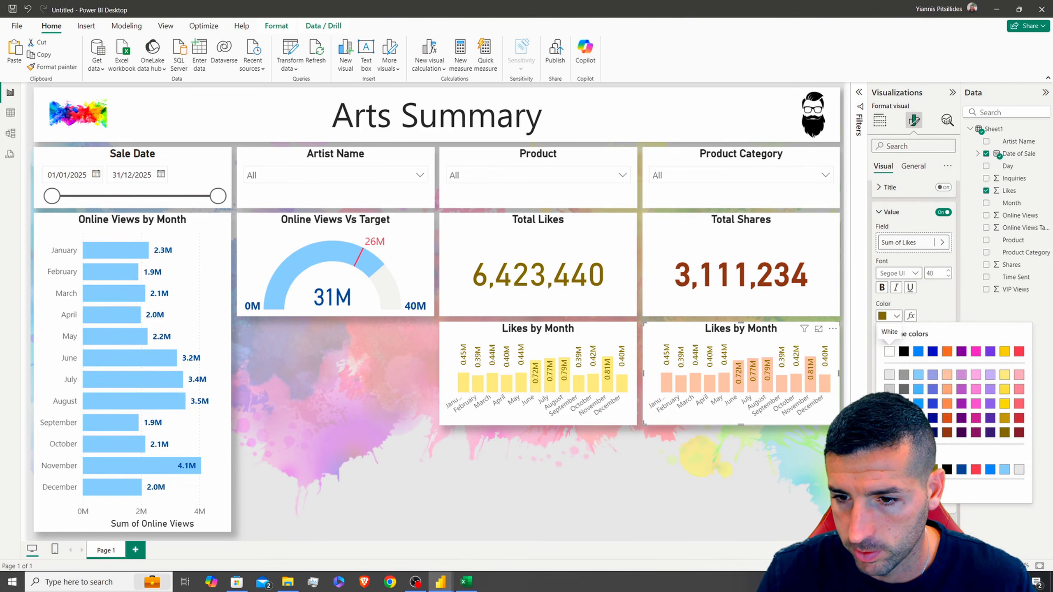
left_click(947, 433)
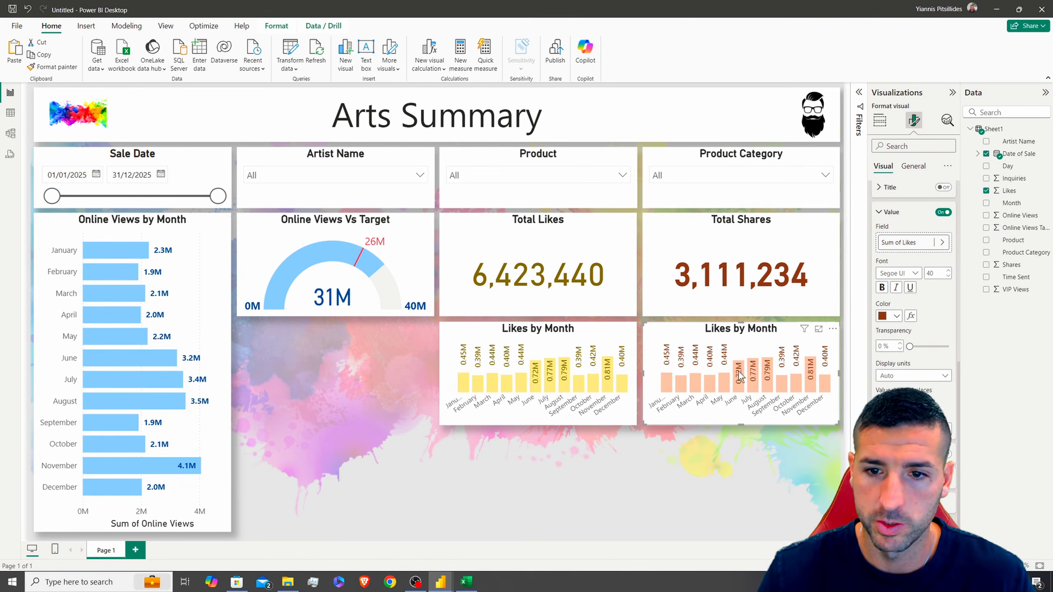
- Change the title of the chart below Total Shares to Shares by Month
left_click(913, 166)
left_click(905, 211)
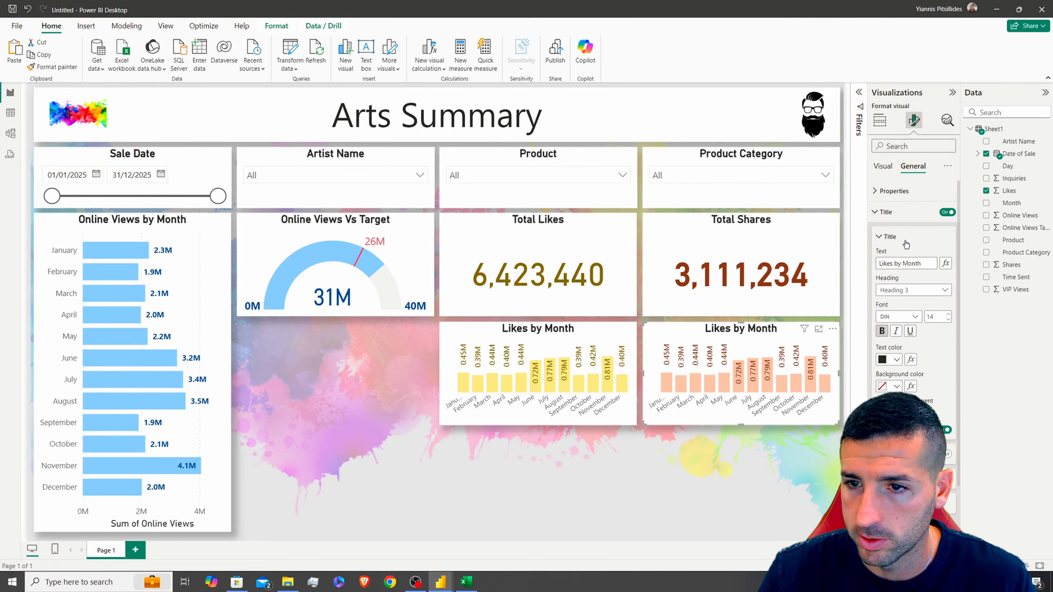
double_click(886, 263)
type("Shares")
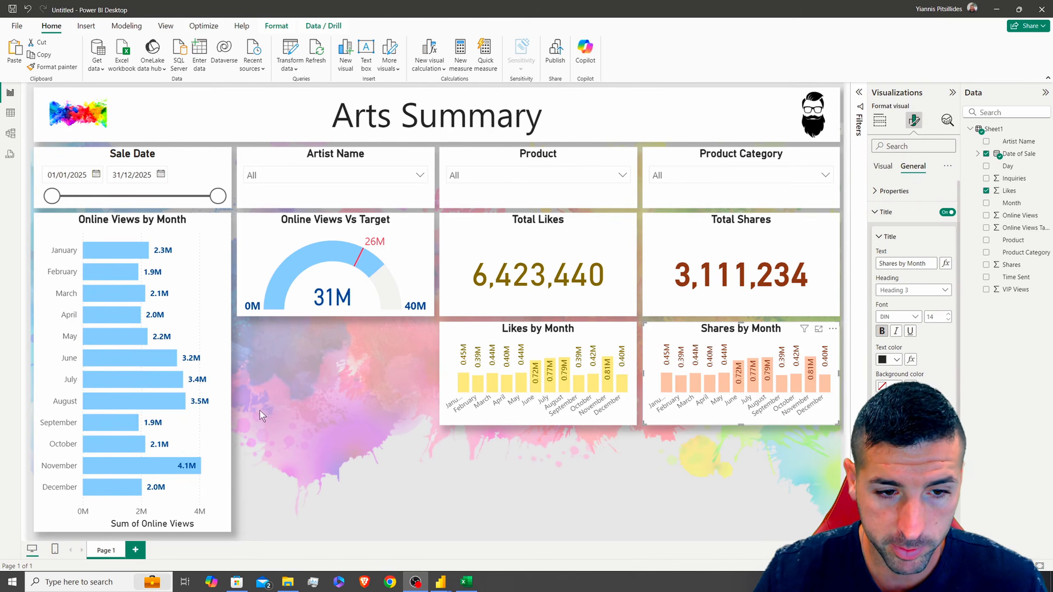
- Duplicate the Online Views by Month chart below the Online Views Vs Target gauge and size it to fit the space there
left_click(119, 226)
key("ctrl+v")
left_click_drag(107, 237, 339, 319)
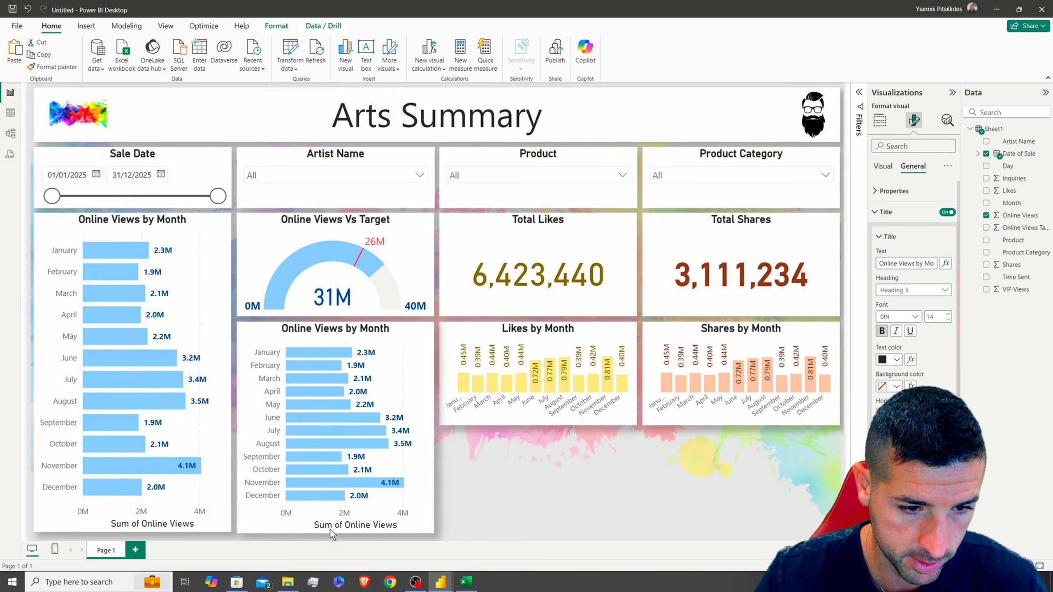
left_click_drag(431, 420, 432, 420)
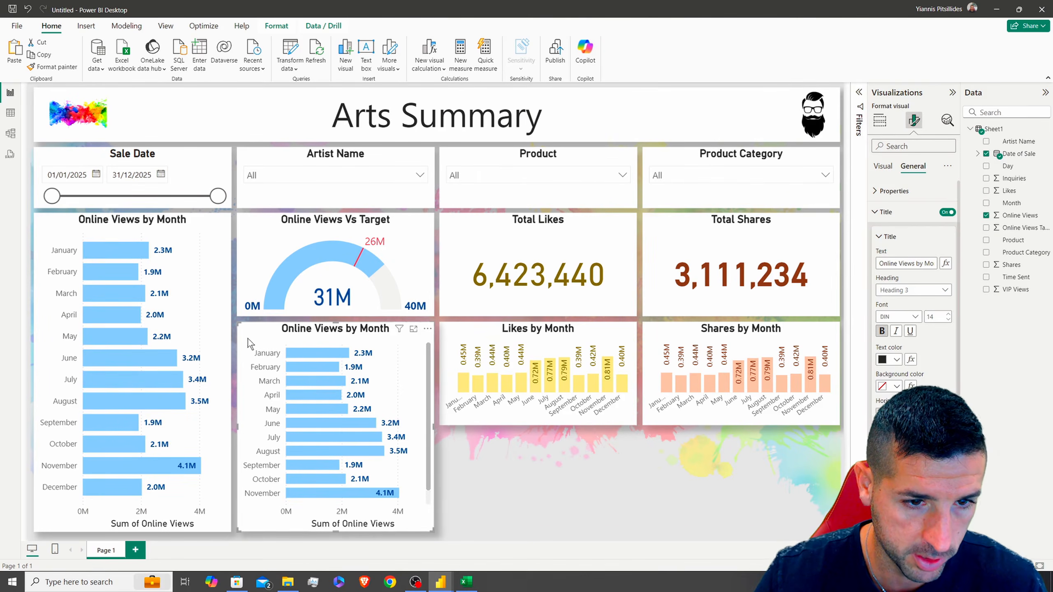
- Convert the chart below the gauge to a treemap and replace its Date of Sale category with Product Category
left_click(880, 120)
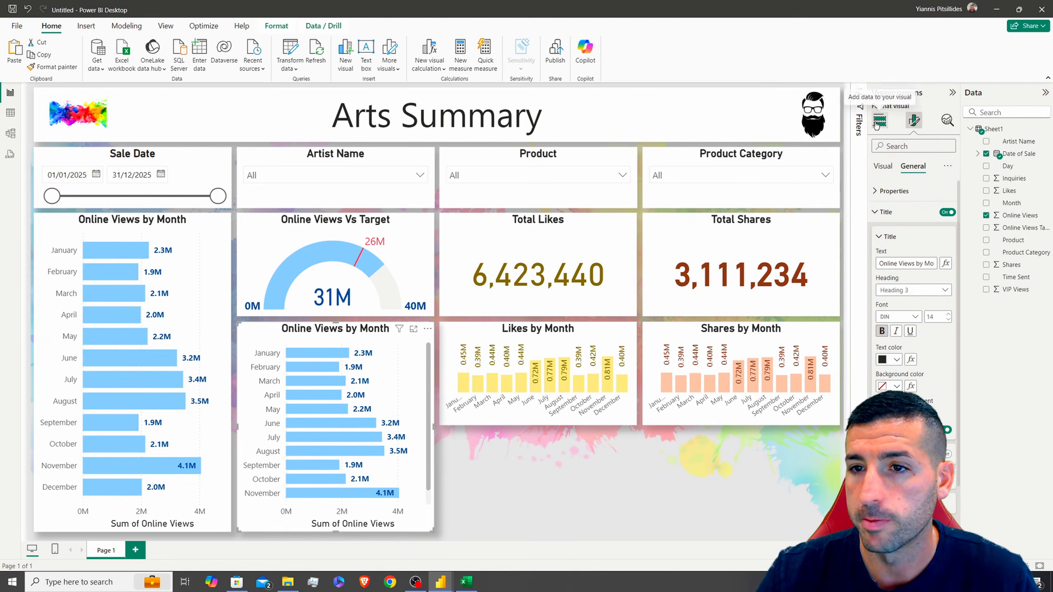
left_click(878, 189)
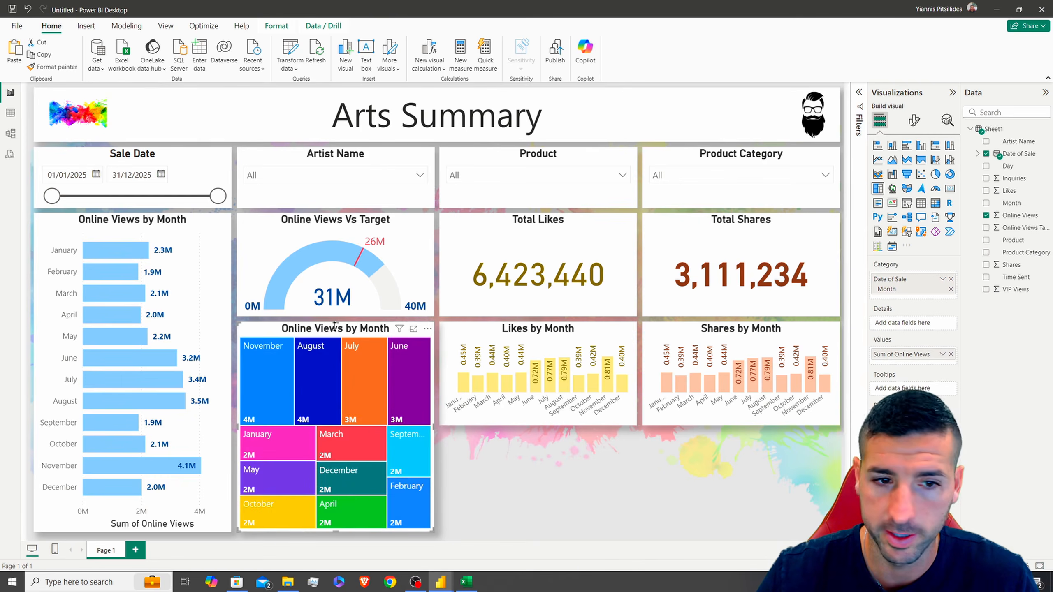
left_click(951, 279)
left_click(1021, 253)
left_click(733, 176)
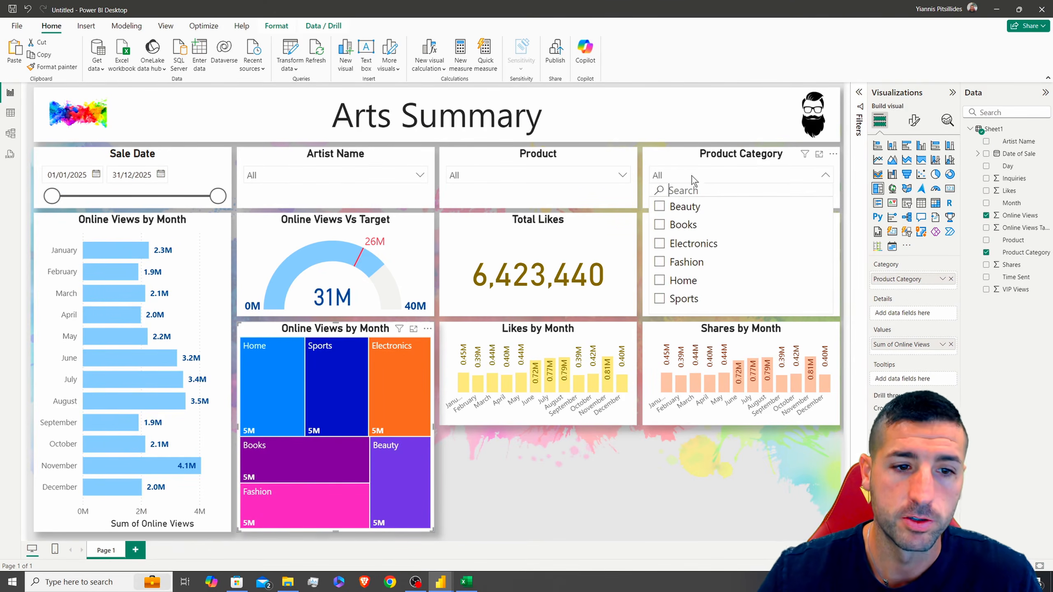
left_click(321, 333)
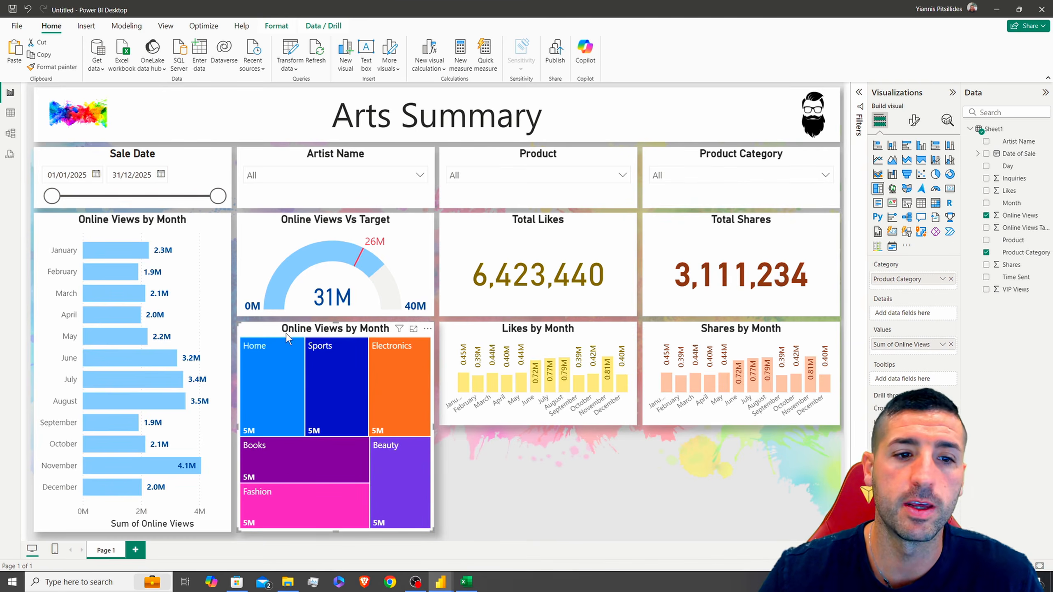
- Change the treemap's title to Online Views by Product Category
double_click(1018, 253)
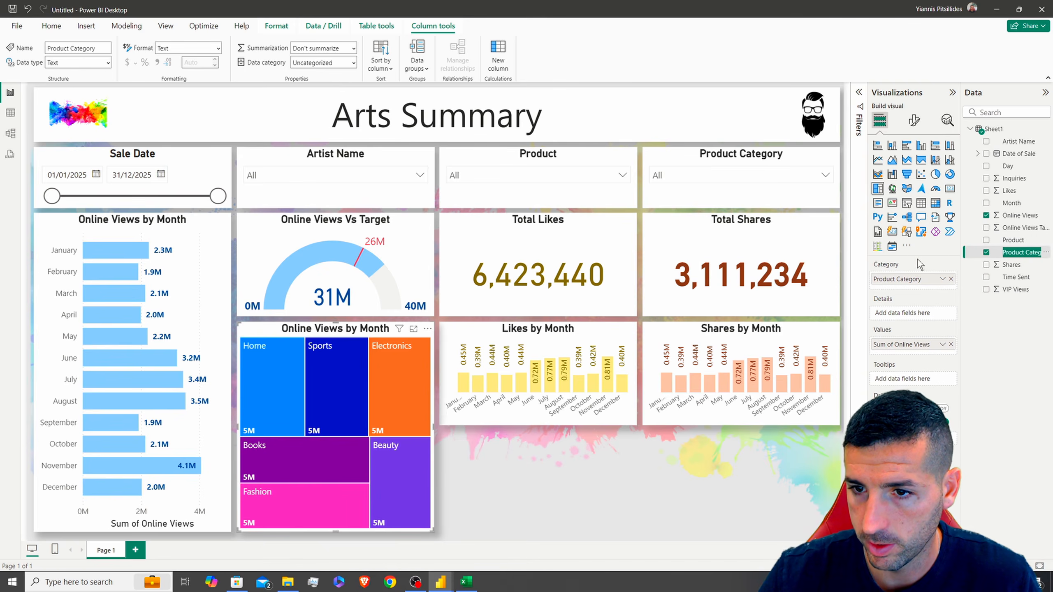
left_click(915, 122)
left_click(913, 166)
left_click(886, 212)
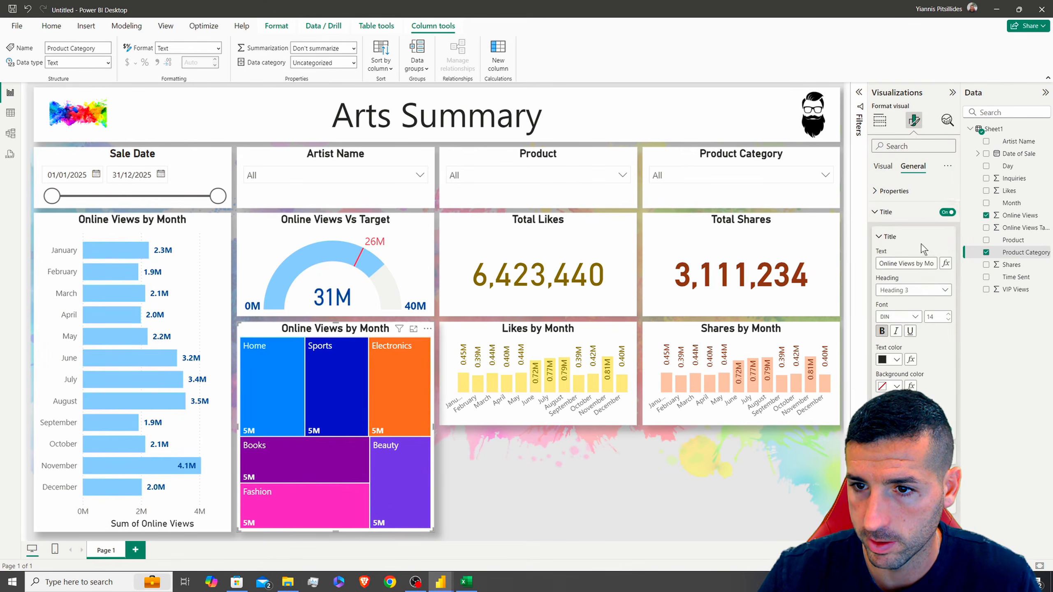
key("Return")
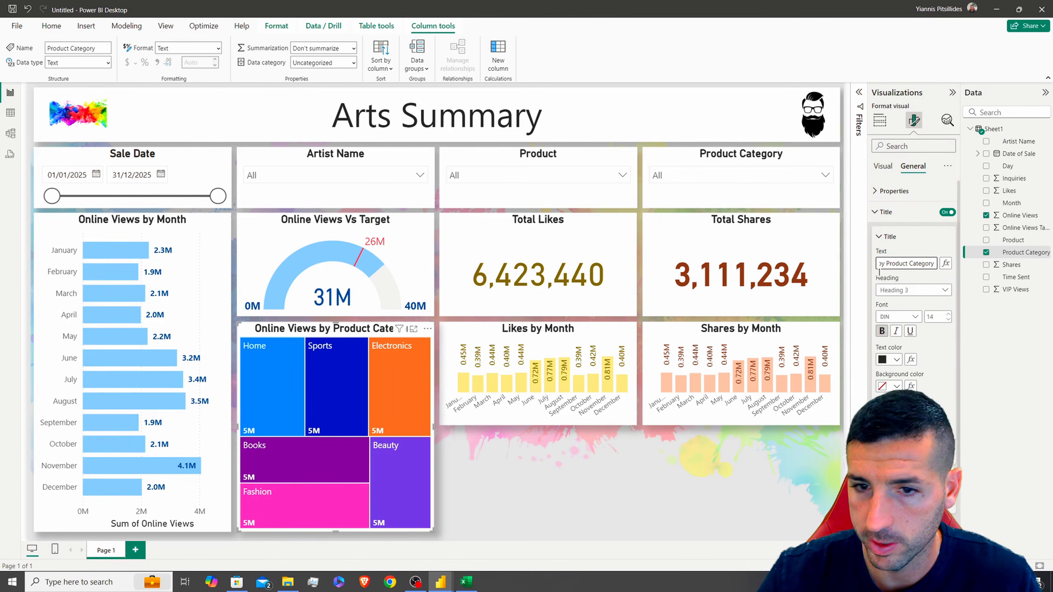
left_click(519, 495)
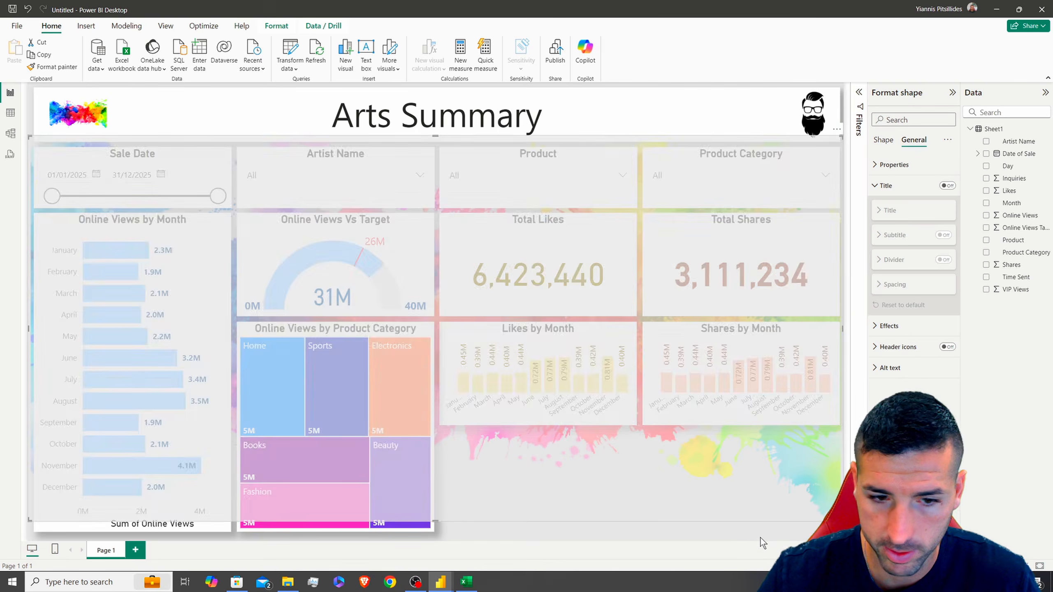
left_click(761, 538)
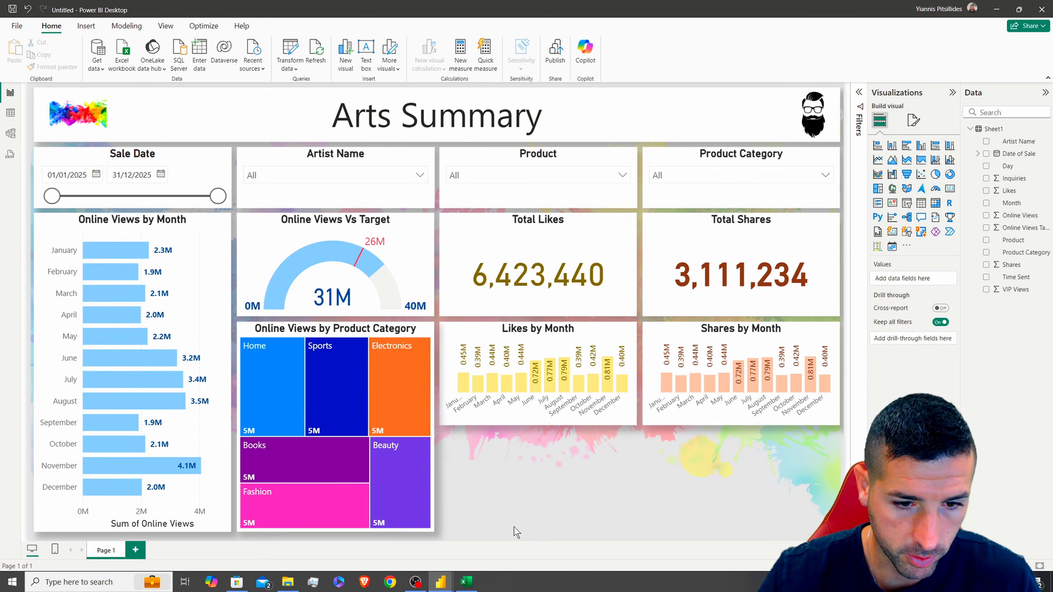
- Try the Product Category slicer with Beauty, Electronics and Fashion in turn, and refresh the report data
left_click(705, 173)
left_click(690, 207)
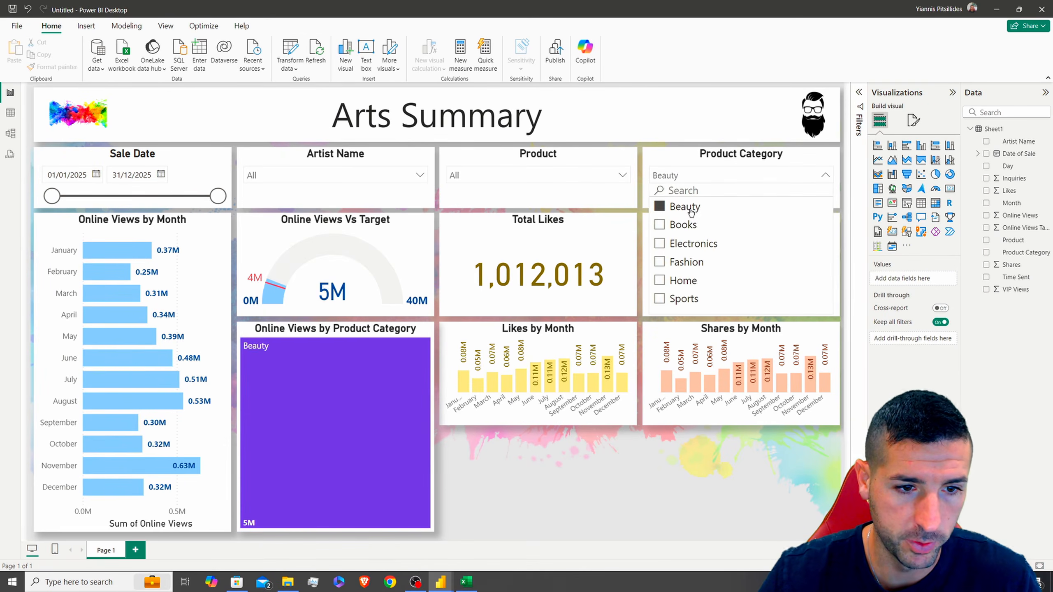
left_click(685, 244)
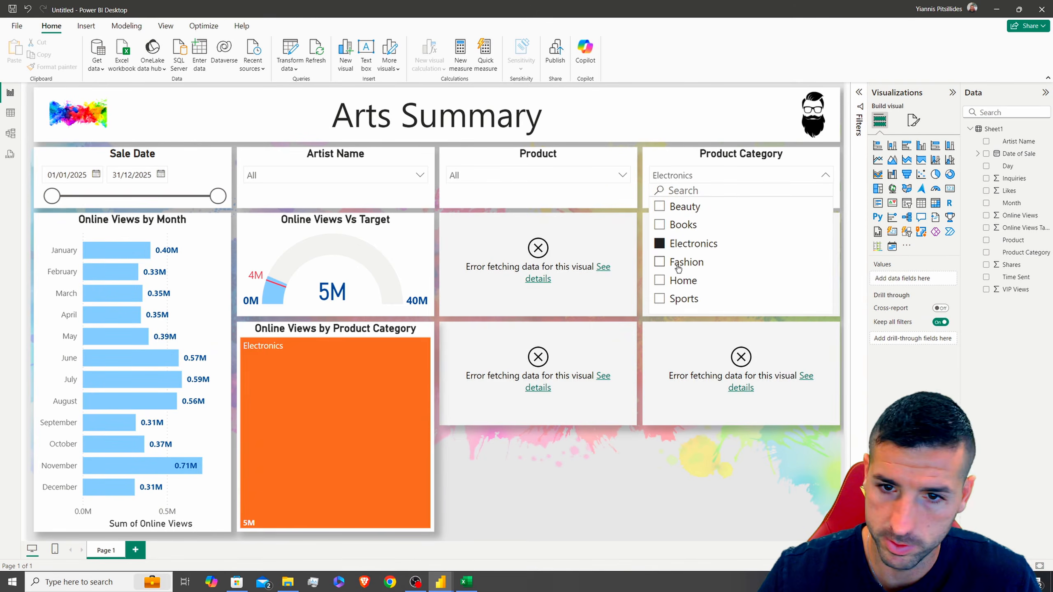
left_click(679, 263)
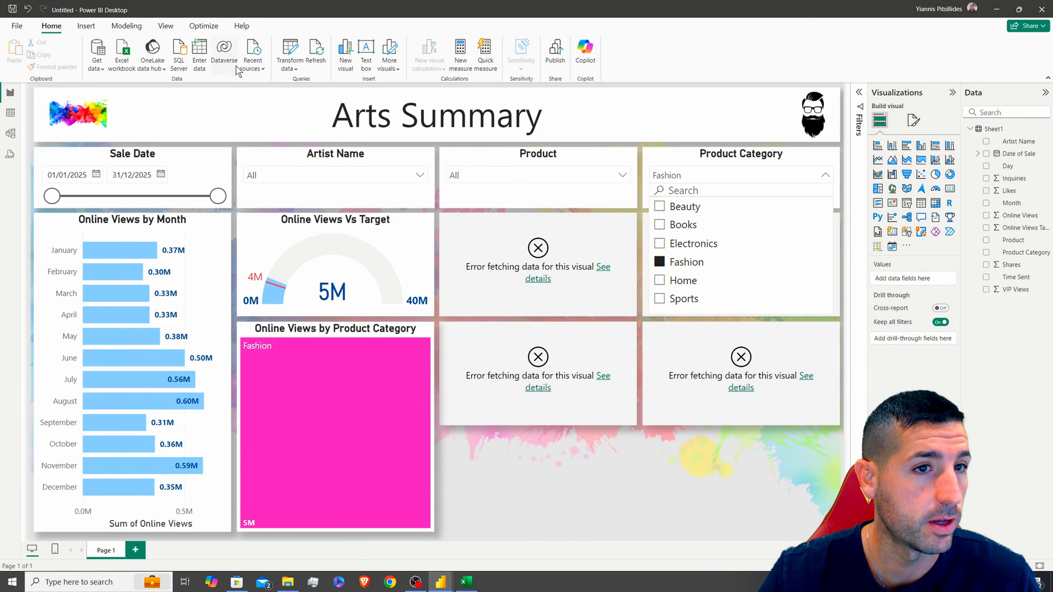
left_click(316, 53)
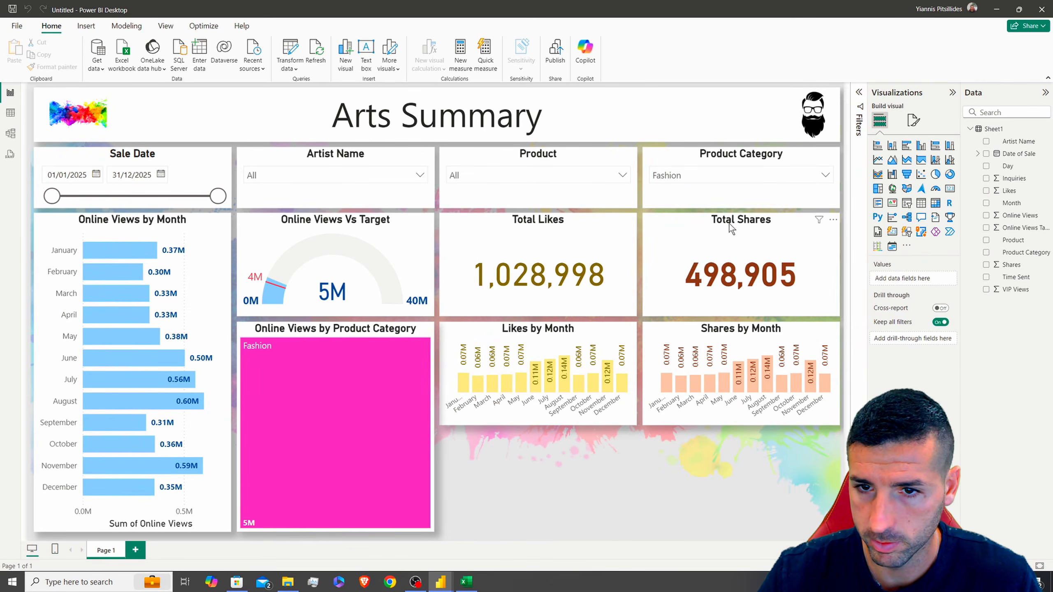
- Turn off bold for the callout value of the Total Shares card
left_click(730, 226)
left_click(912, 121)
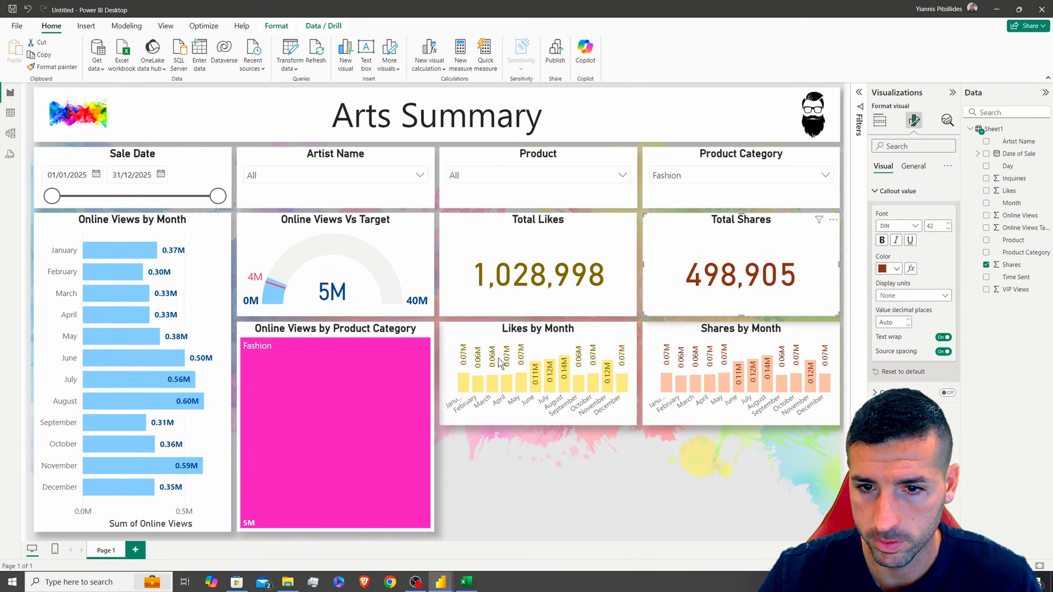
- Clear the Fashion selection from the Product Category slicer
left_click(713, 178)
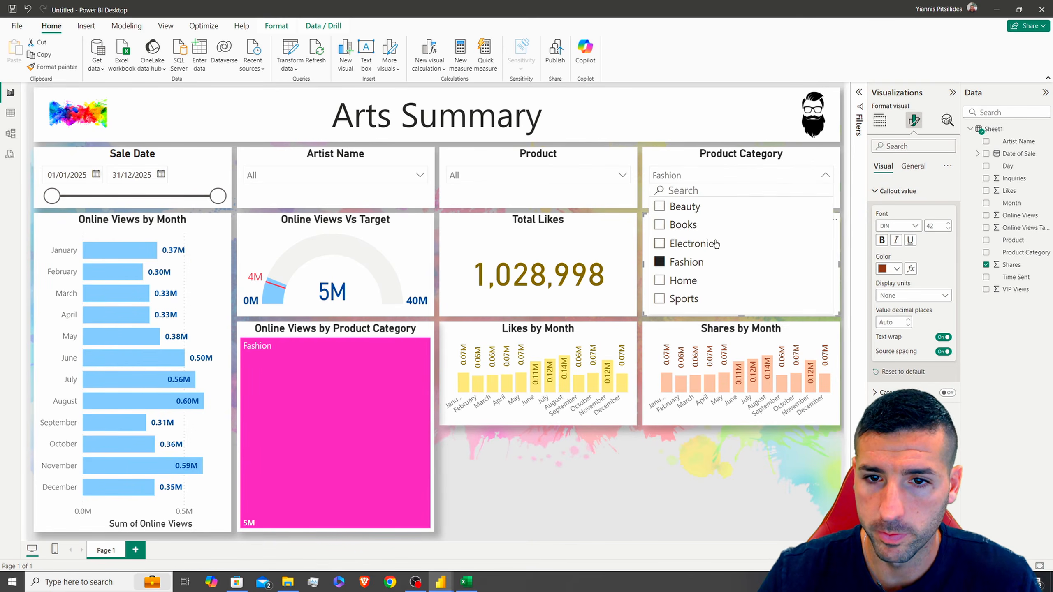
left_click(686, 263)
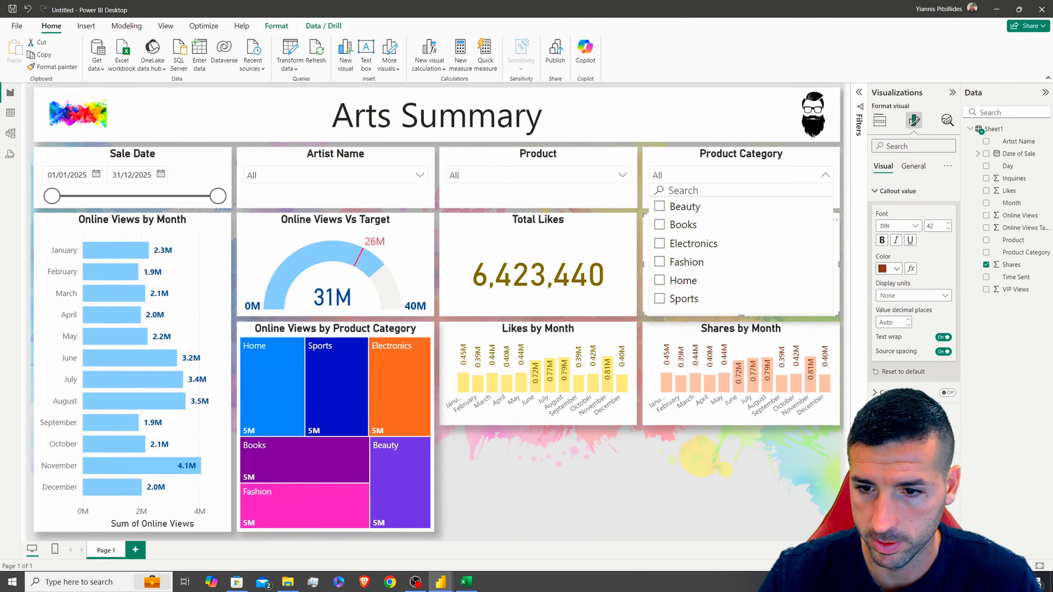
left_click(843, 436)
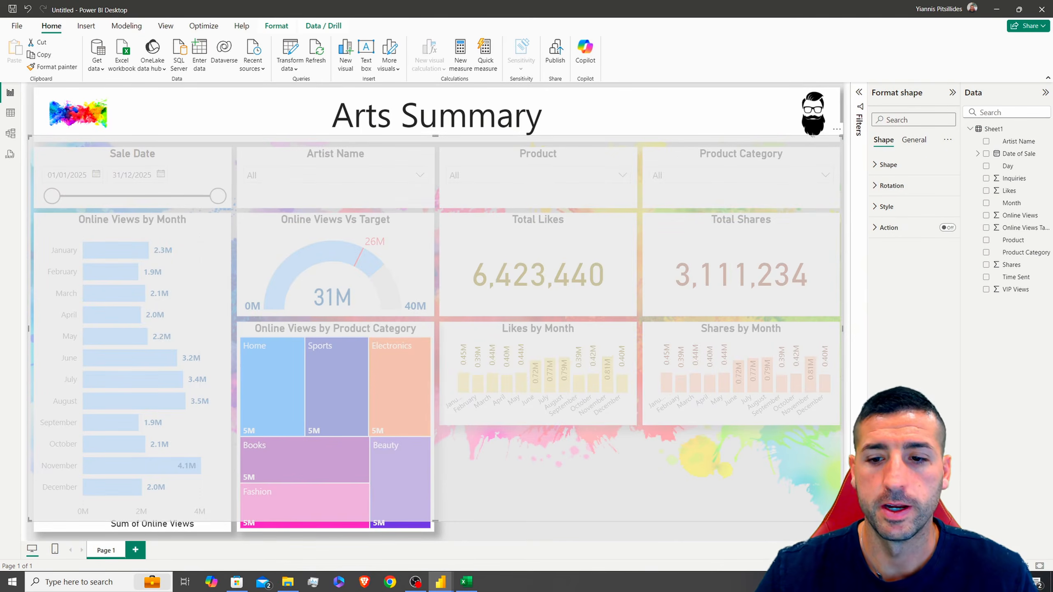
- Examine the Views Per Category chart in the saved Arts Summary report as a reference
key("Delete")
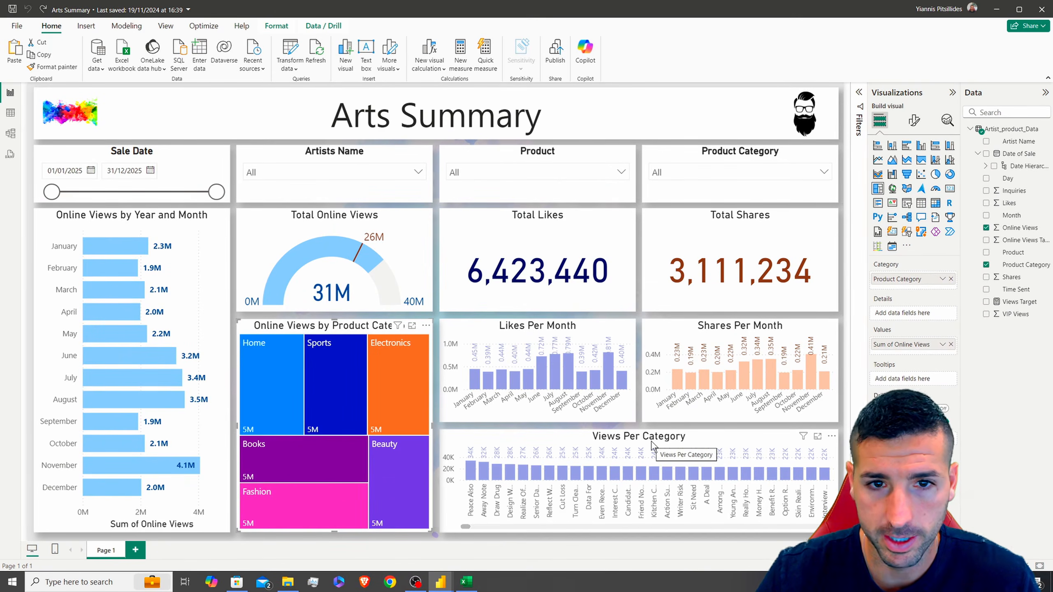
left_click(651, 441)
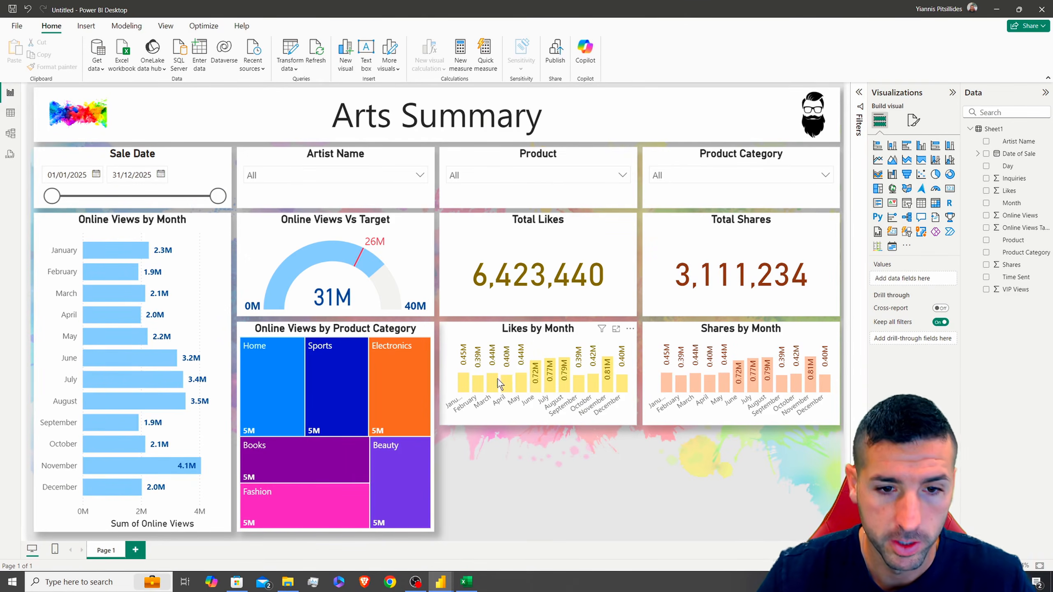
- Duplicate the Likes by Month chart into the empty space beneath it and widen the copy to span both monthly charts above
left_click(541, 332)
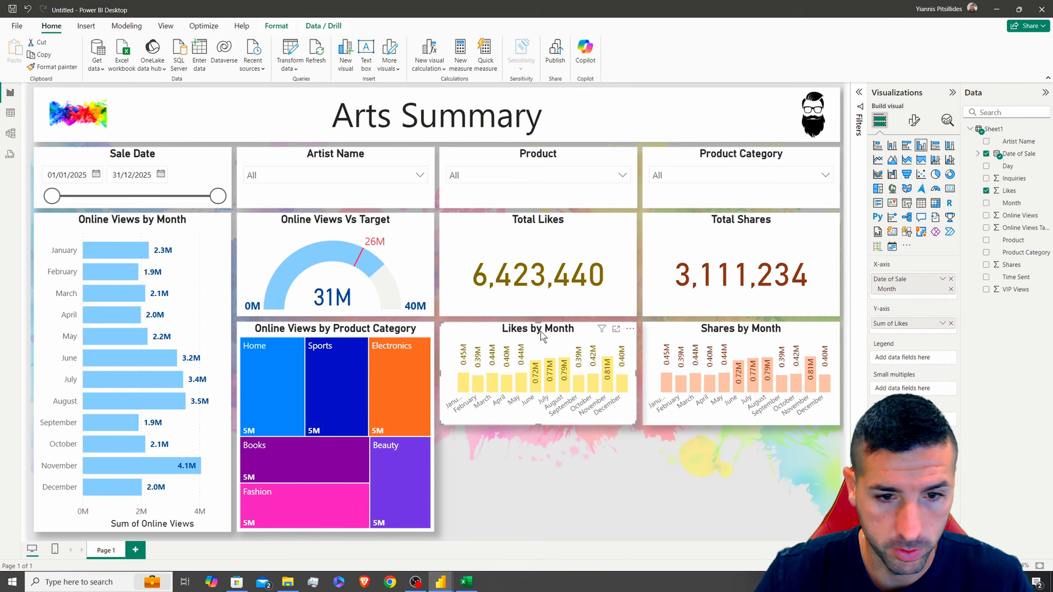
key("ctrl+c")
key("ctrl+v")
left_click_drag(536, 350, 525, 441)
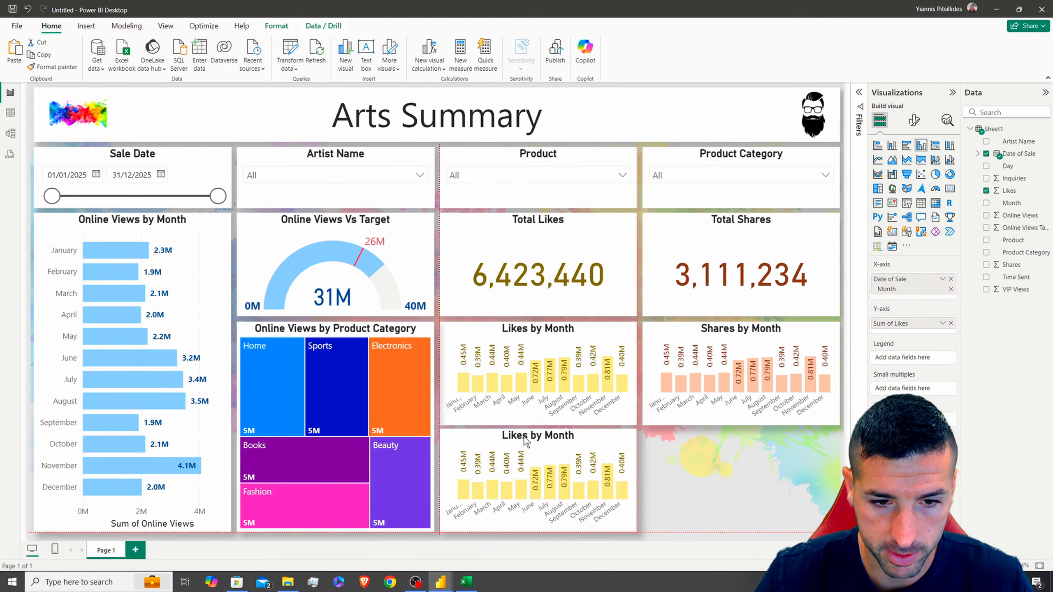
left_click_drag(637, 481, 840, 476)
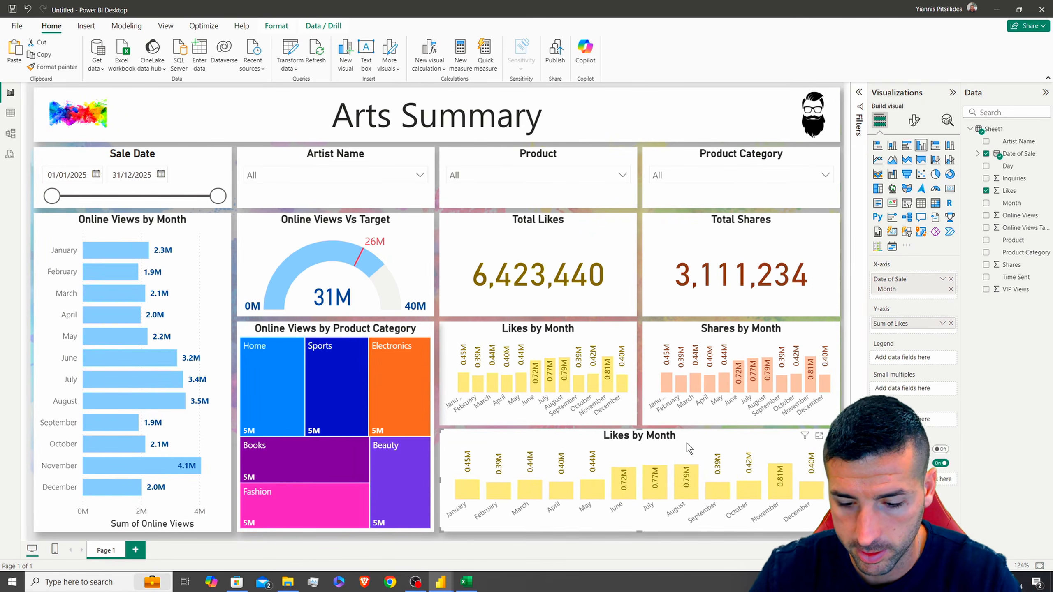
key("Up")
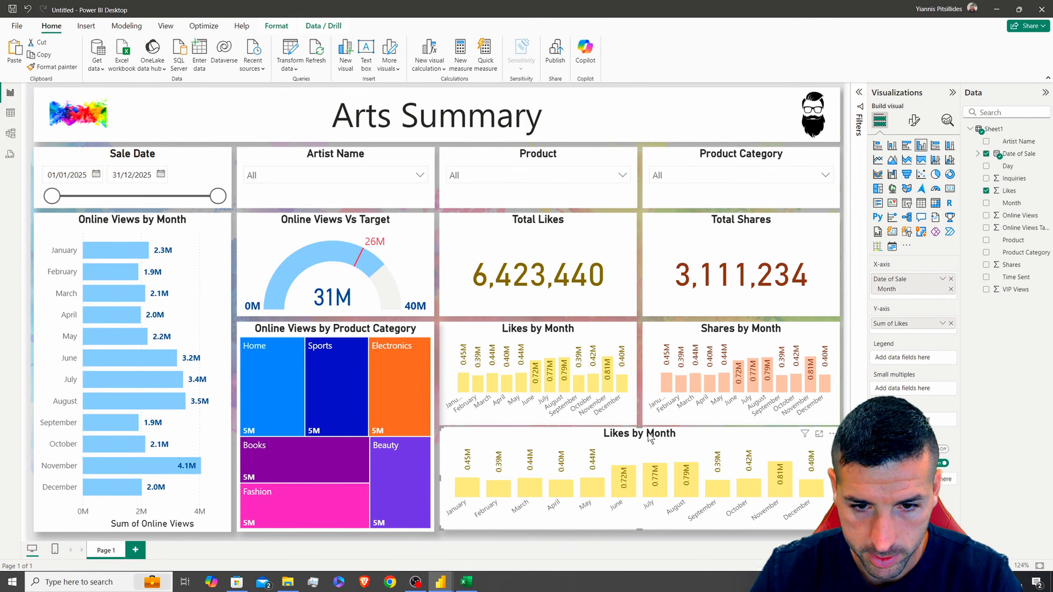
- Shift the wide bottom chart slightly down so it leaves a gap beneath the monthly charts
left_click_drag(640, 428, 658, 430)
key("Down")
key("Down")
key("Down")
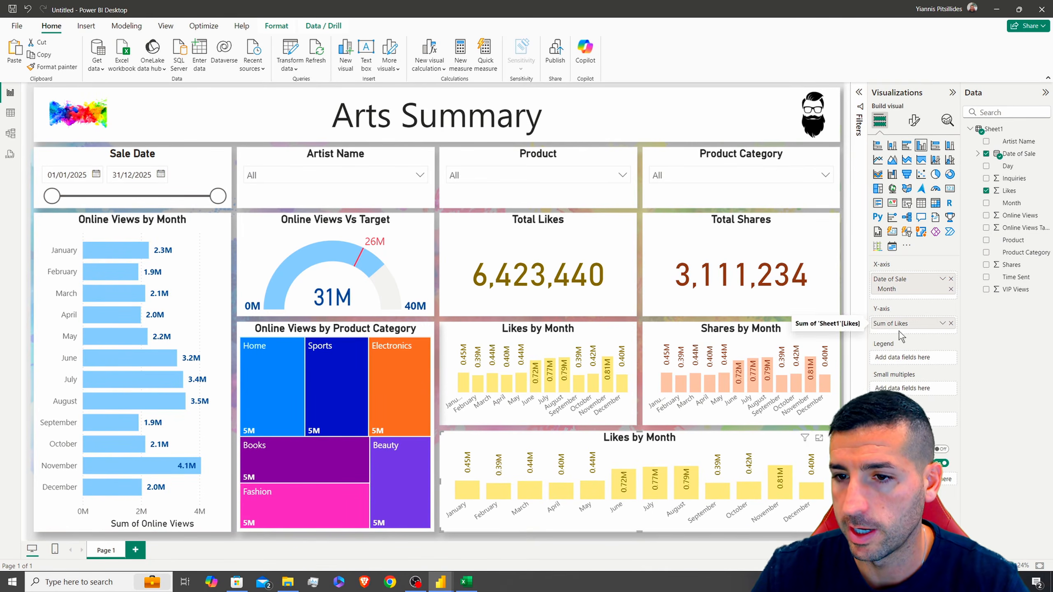
- Replace the bottom chart's fields with Online Views on the Y-axis and Product on the X-axis
left_click_drag(1025, 223, 912, 324)
left_click(950, 336)
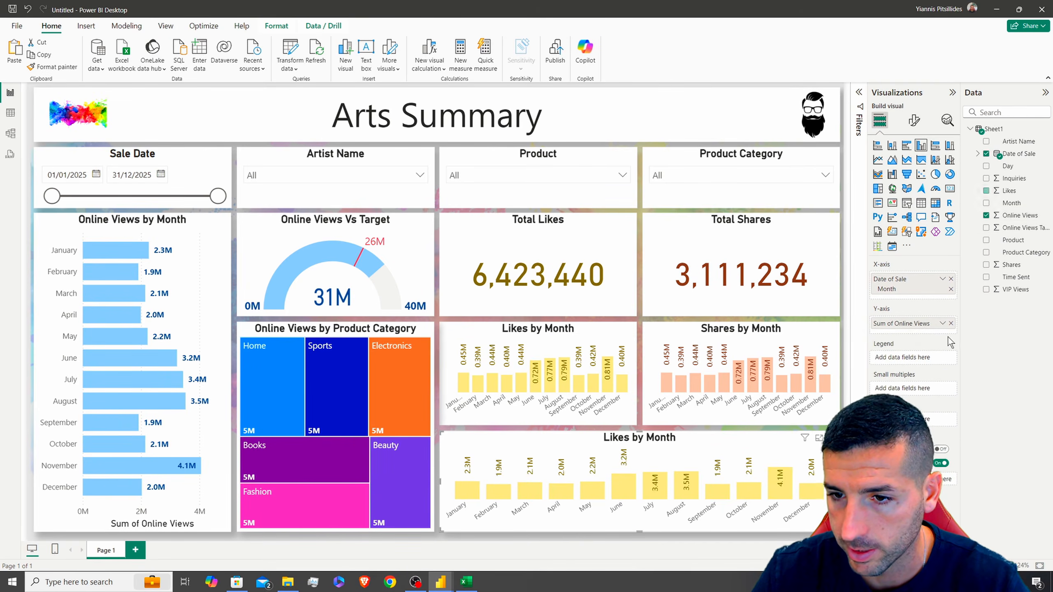
left_click(951, 279)
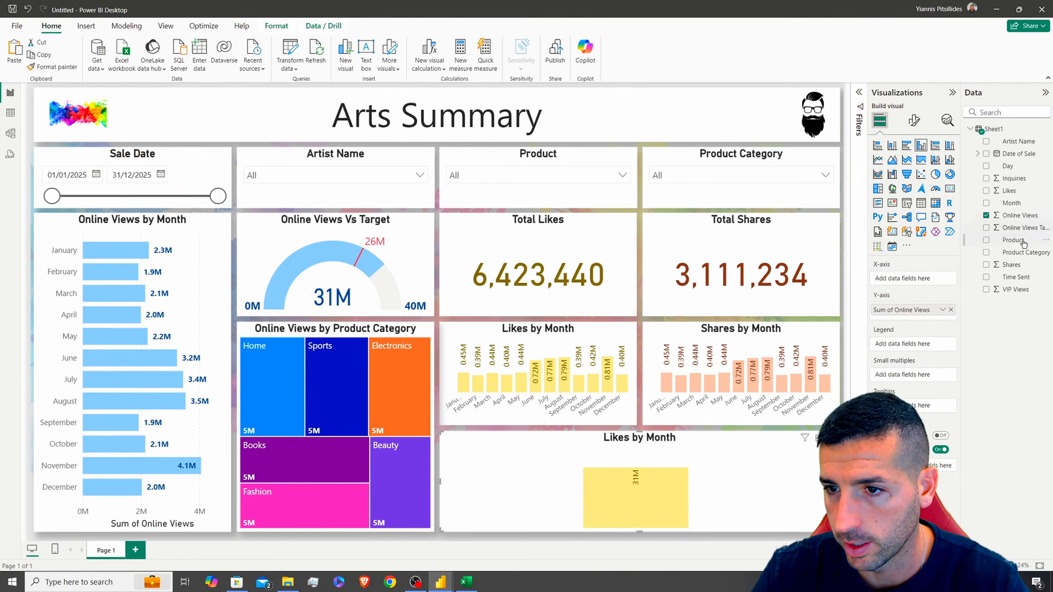
left_click_drag(944, 304, 884, 281)
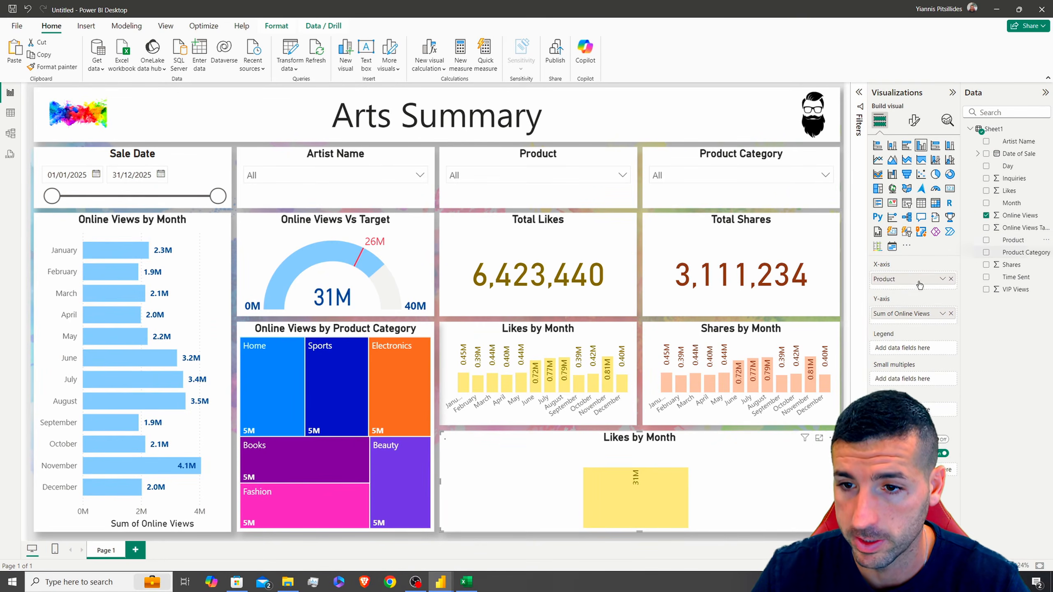
- Change the bottom chart's title text to "Views By Product"
left_click(914, 120)
left_click(914, 166)
left_click(907, 212)
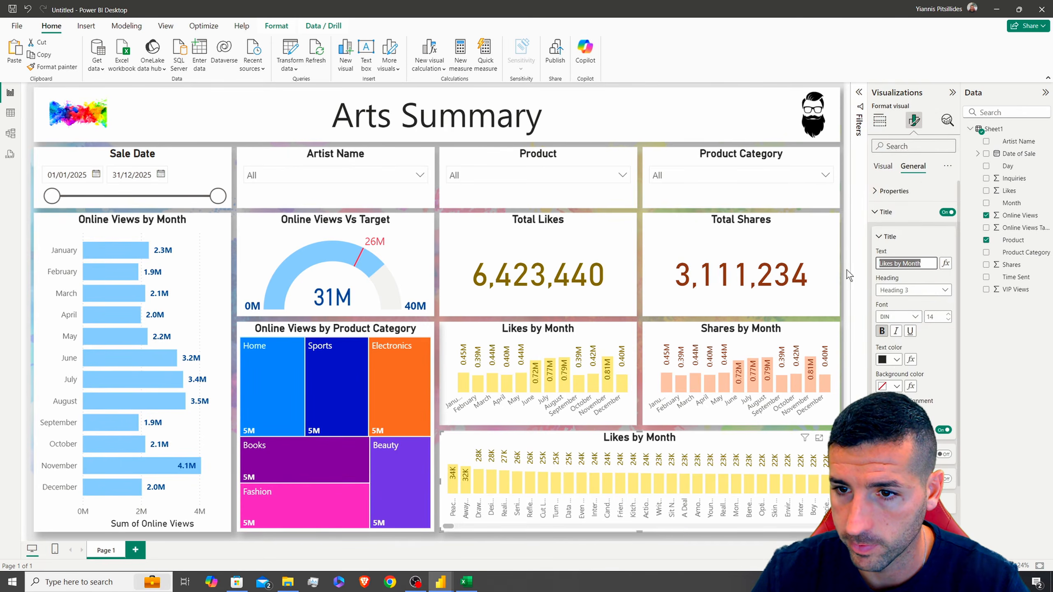
type("Views By Produ")
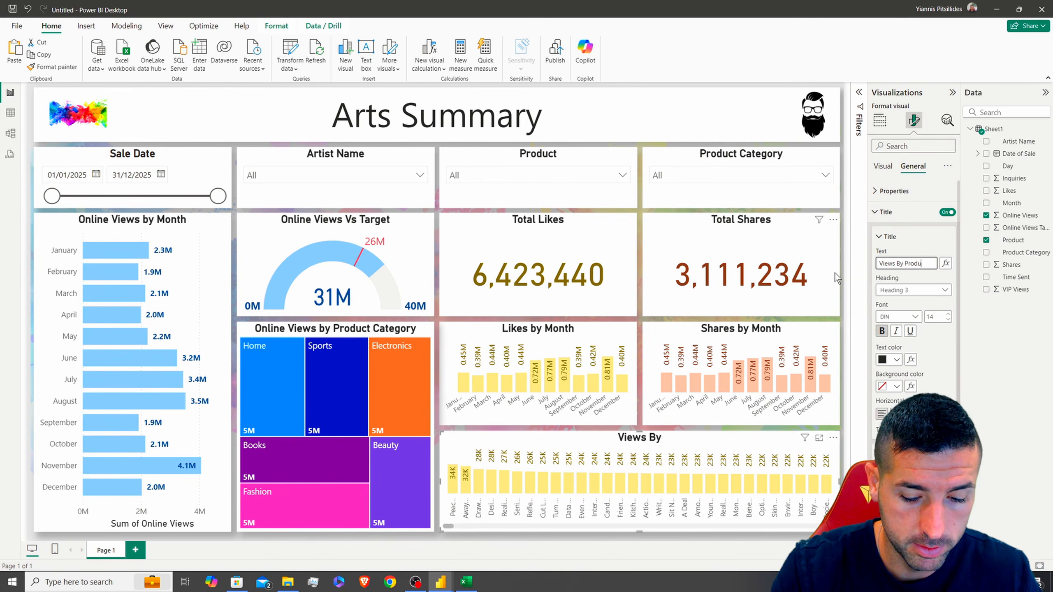
type("c")
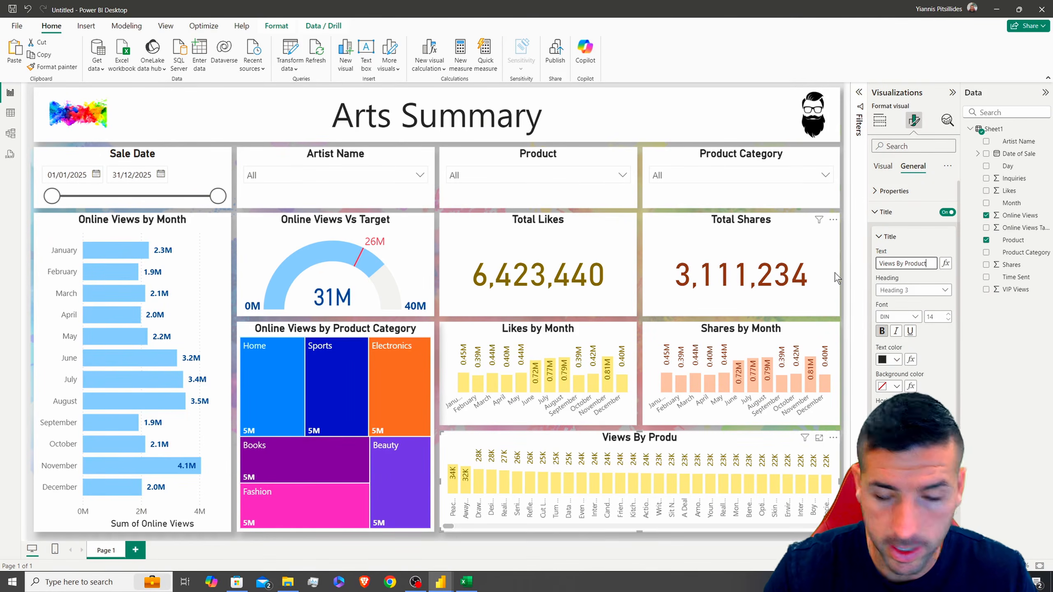
type("t")
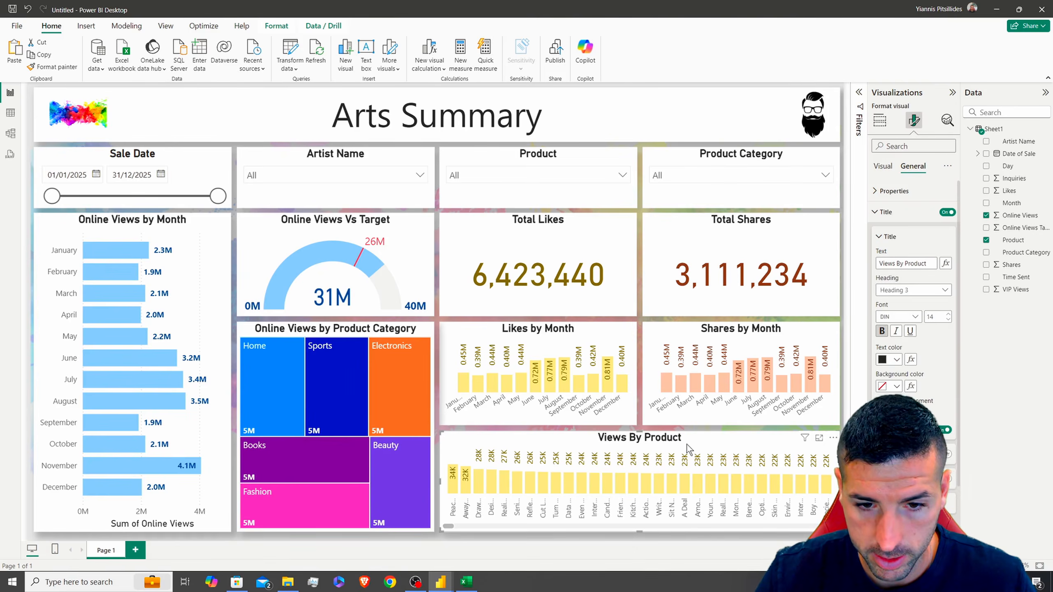
- Set the column color of the Views By Product chart to light blue
left_click(880, 120)
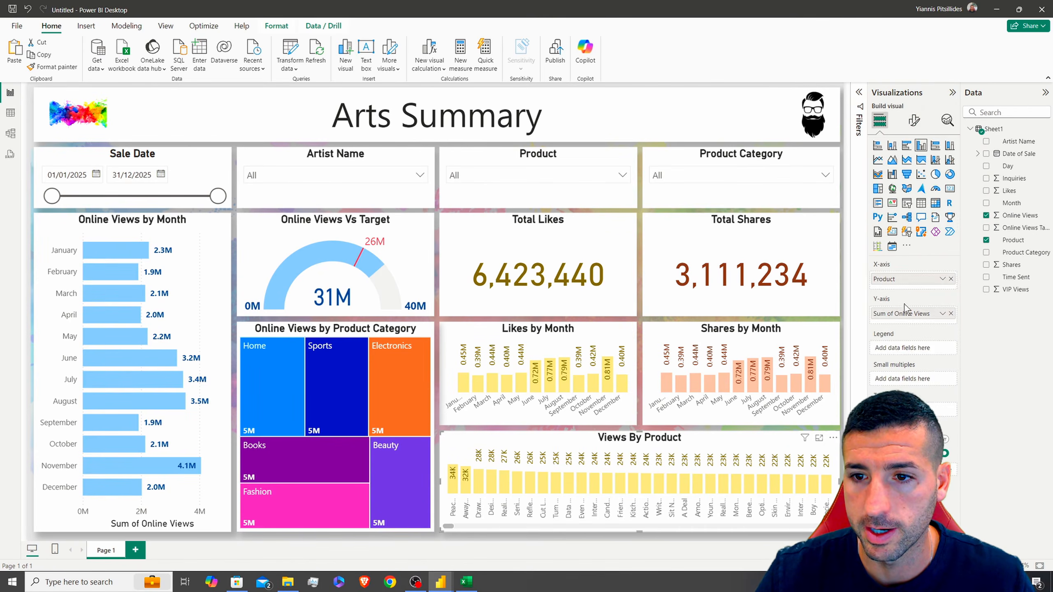
left_click(914, 121)
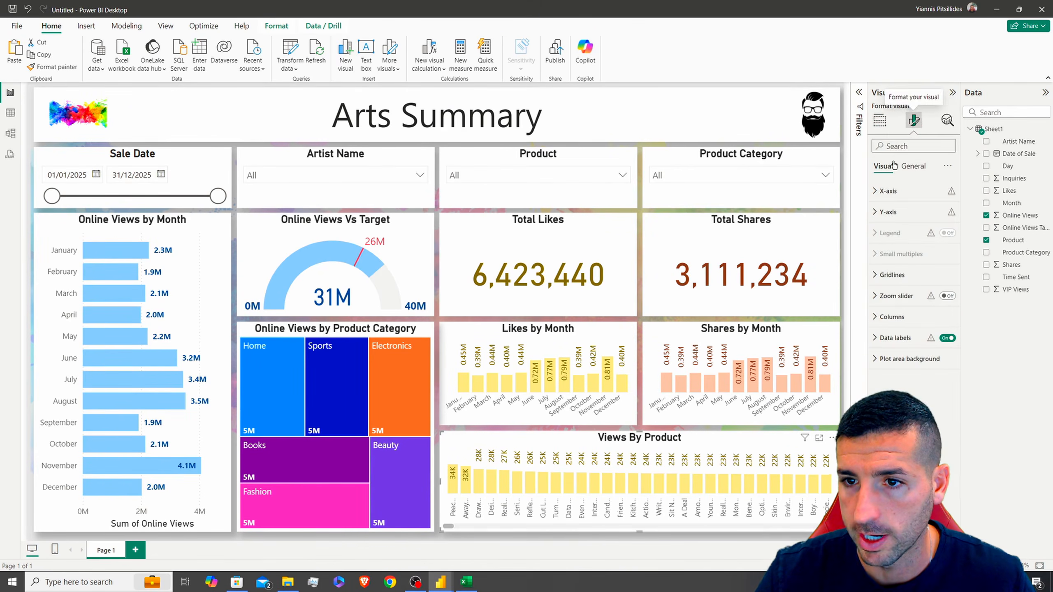
left_click(896, 321)
left_click(910, 398)
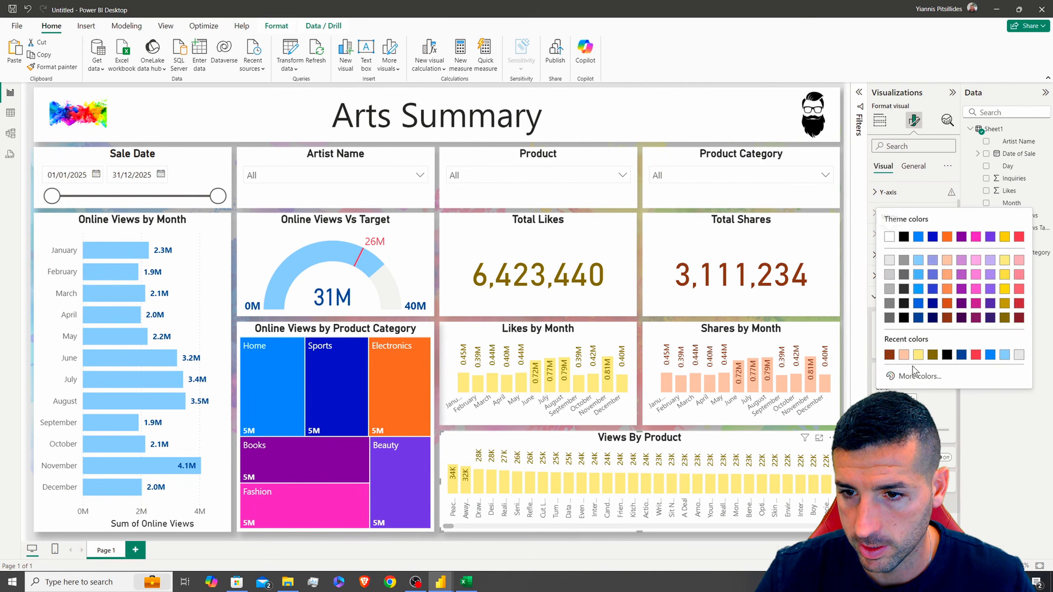
left_click(918, 274)
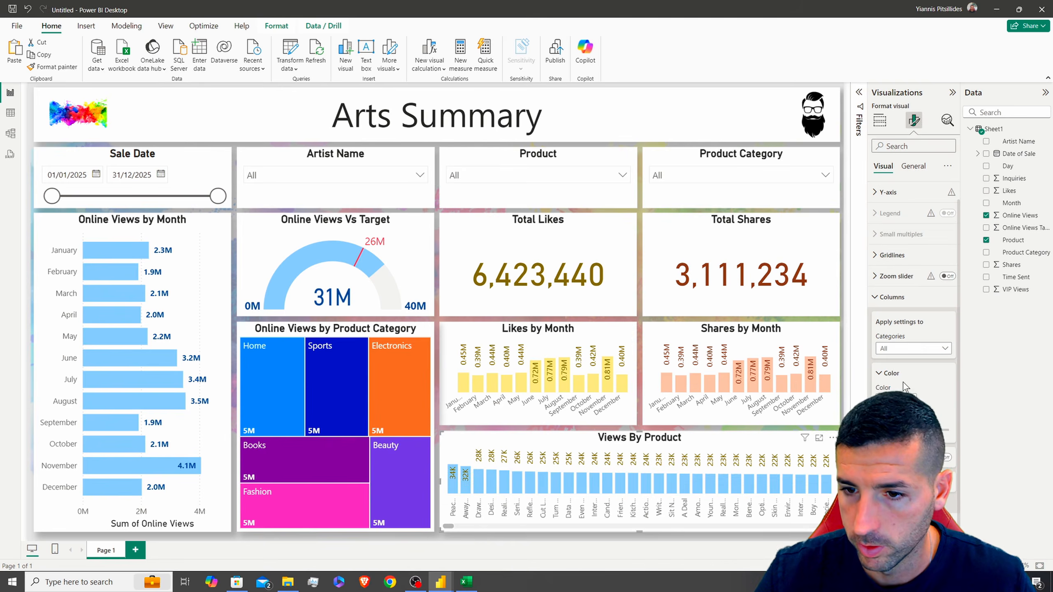
- Make the data label values of the Views By Product chart dark blue and bold
left_click(889, 297)
left_click(888, 338)
left_click(891, 430)
scroll(894, 415, "down", 4)
left_click(896, 316)
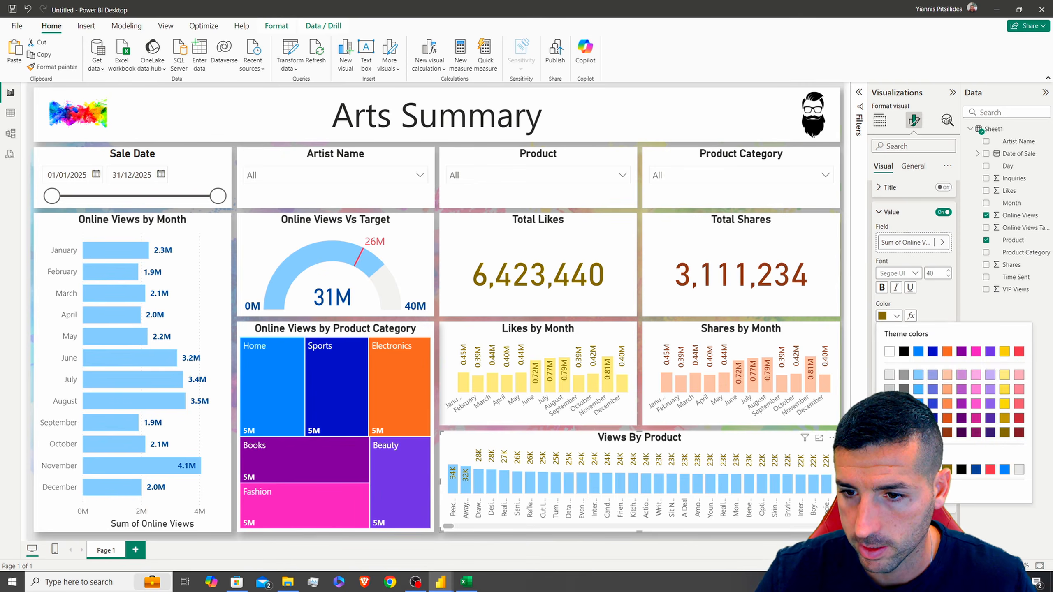
left_click(976, 469)
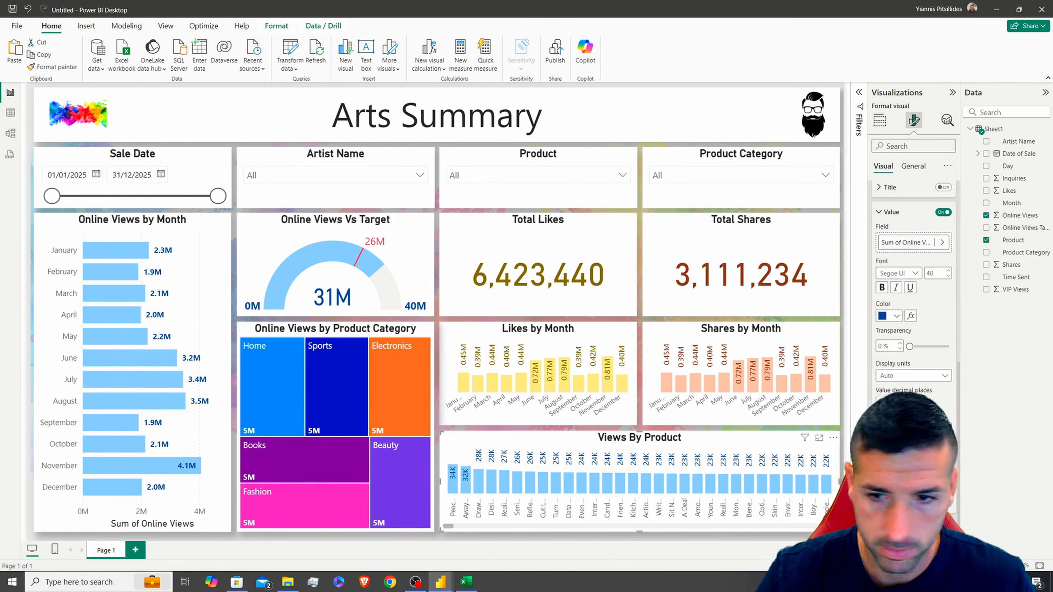
left_click(882, 287)
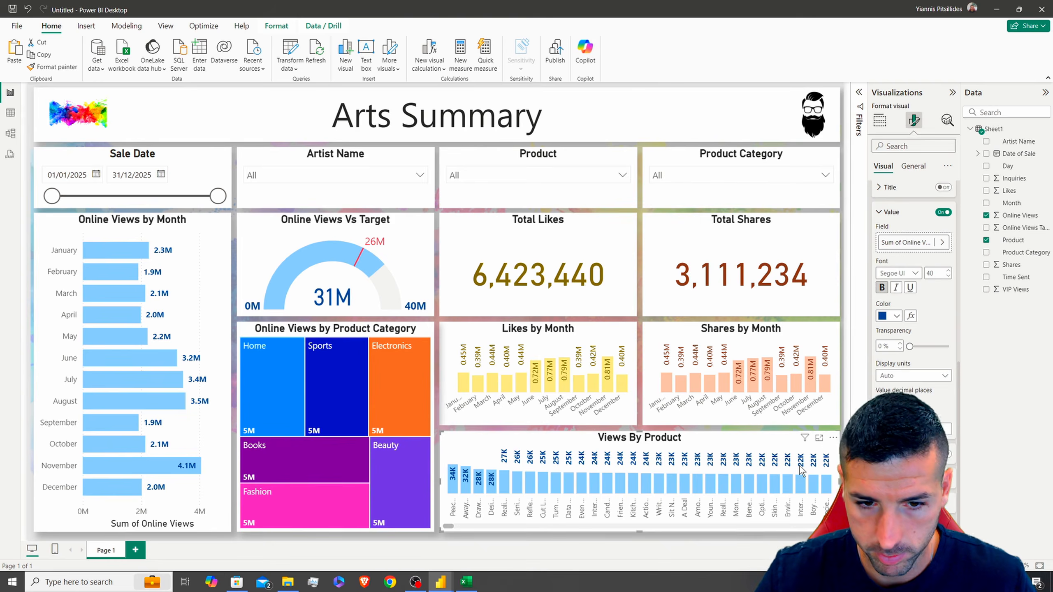
- Try a 39% maximum height for the X-axis labels of the Views By Product chart and settle on 21%
scroll(894, 232, "up", 8)
left_click(884, 197)
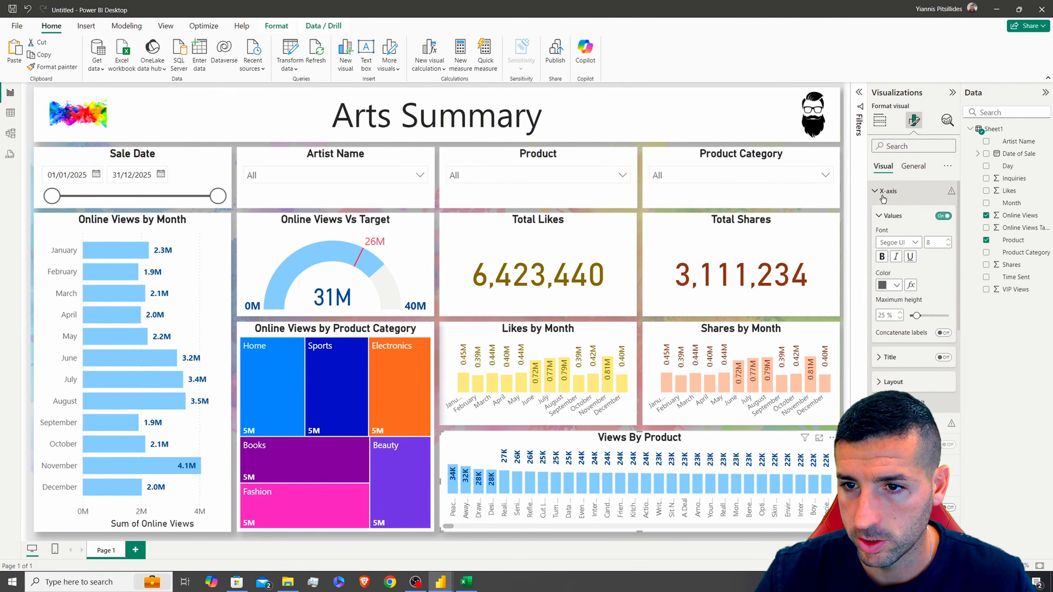
left_click_drag(915, 316, 936, 316)
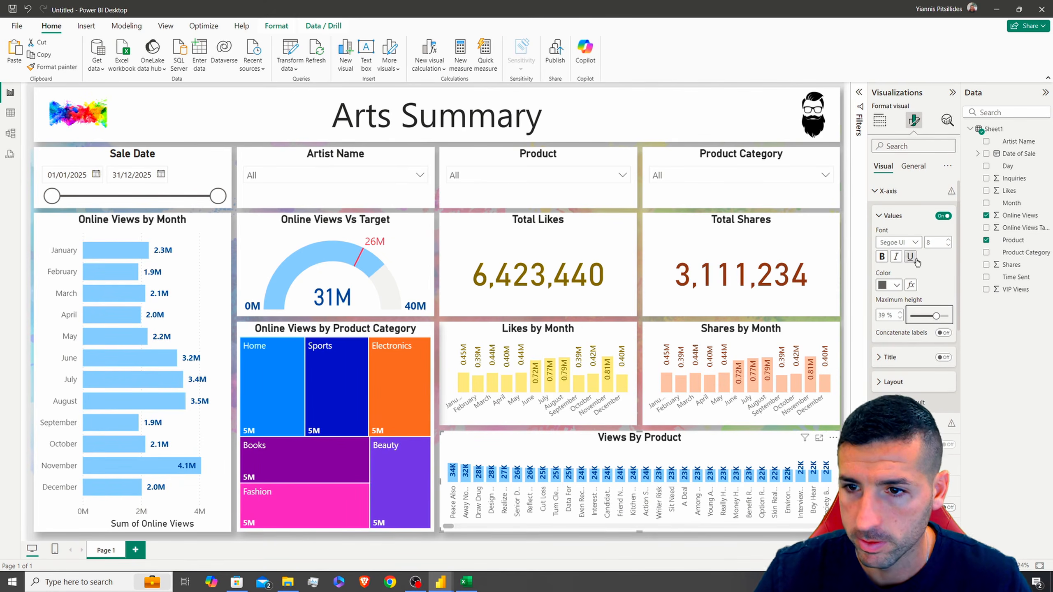
left_click_drag(937, 316, 916, 316)
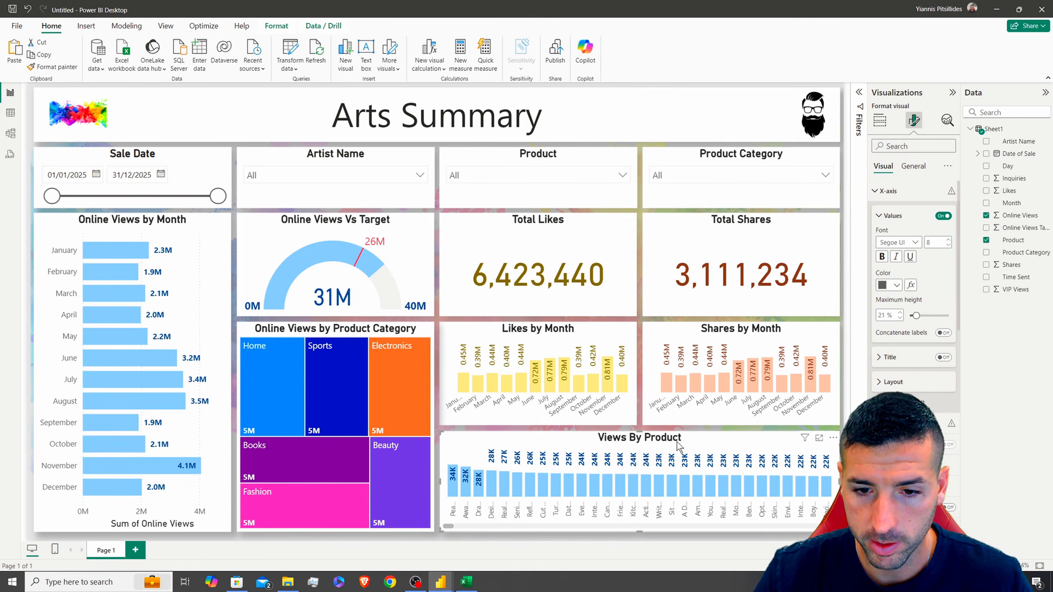
- Test the Product slicer with A Claim, A Deal and A Finally in turn, and clear the selection
left_click(577, 180)
left_click(497, 212)
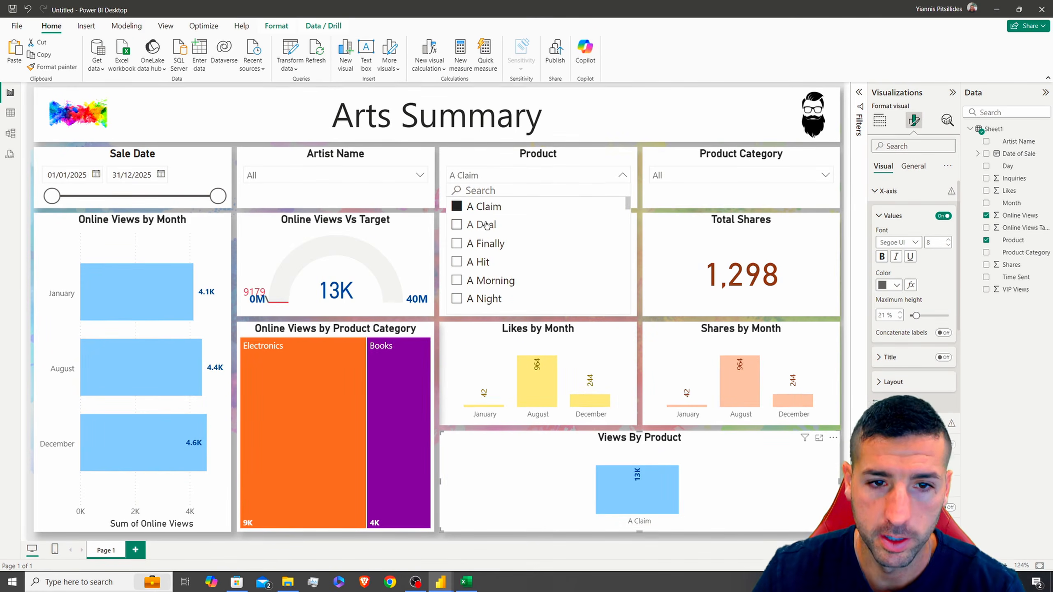
left_click(486, 225)
left_click(470, 244)
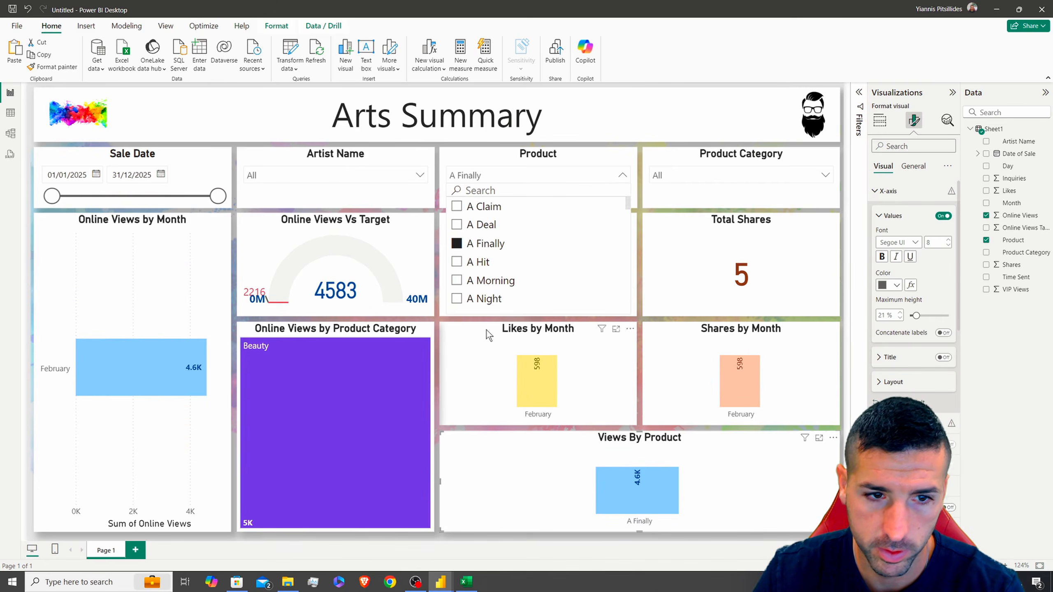
left_click(725, 176)
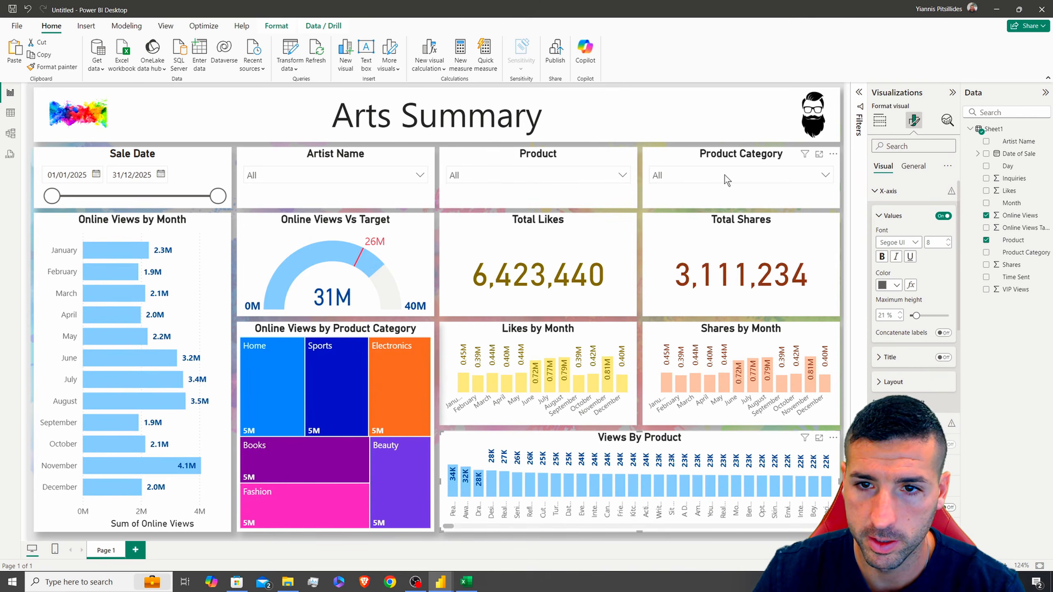
- Test the Product Category slicer with Books and Fashion in turn, clear the selection and close its list
left_click(725, 176)
left_click(687, 208)
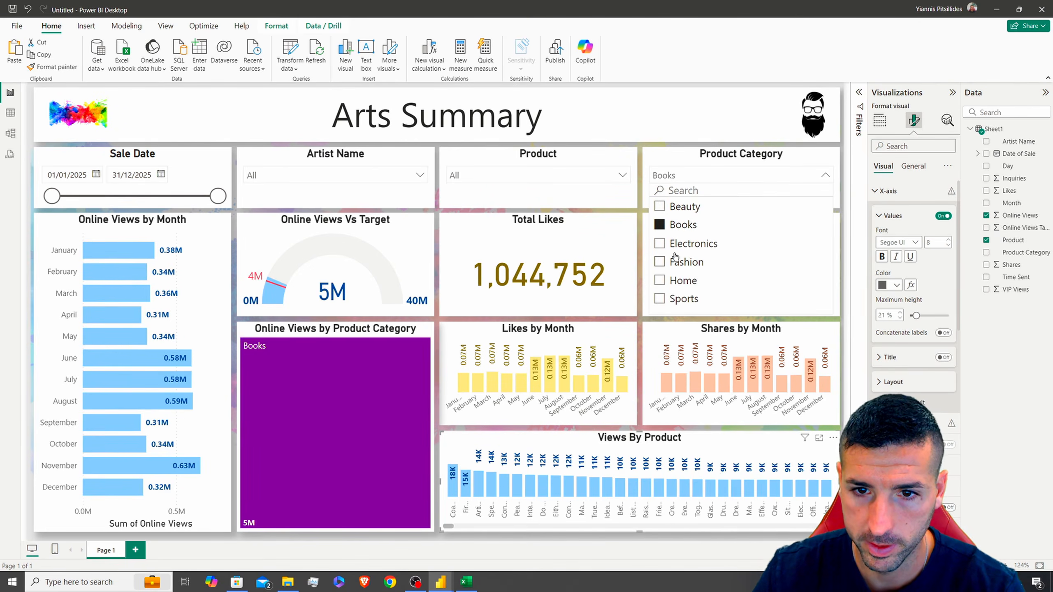
left_click(676, 257)
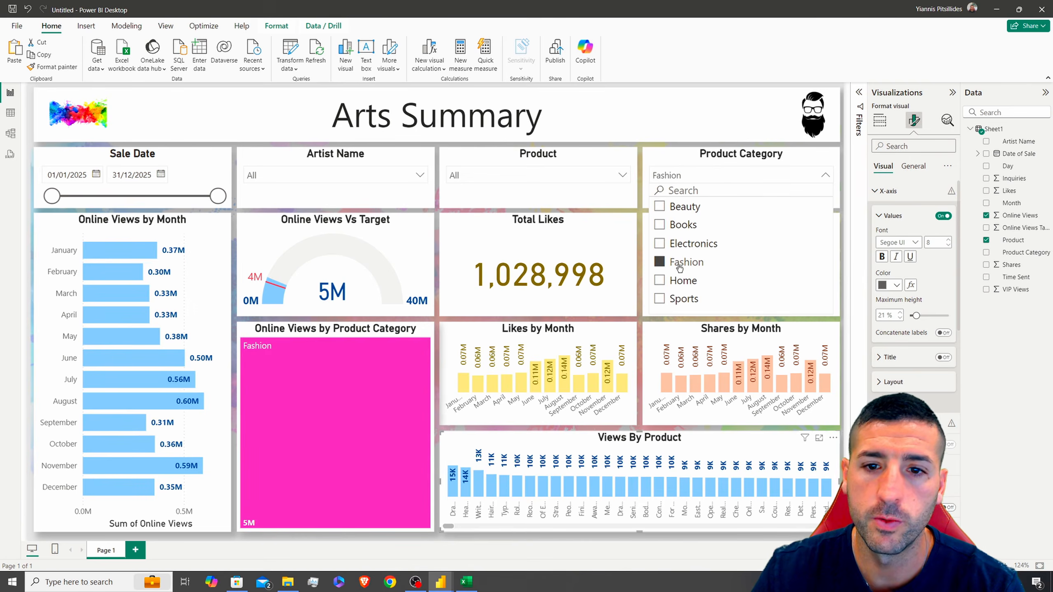
left_click(679, 266)
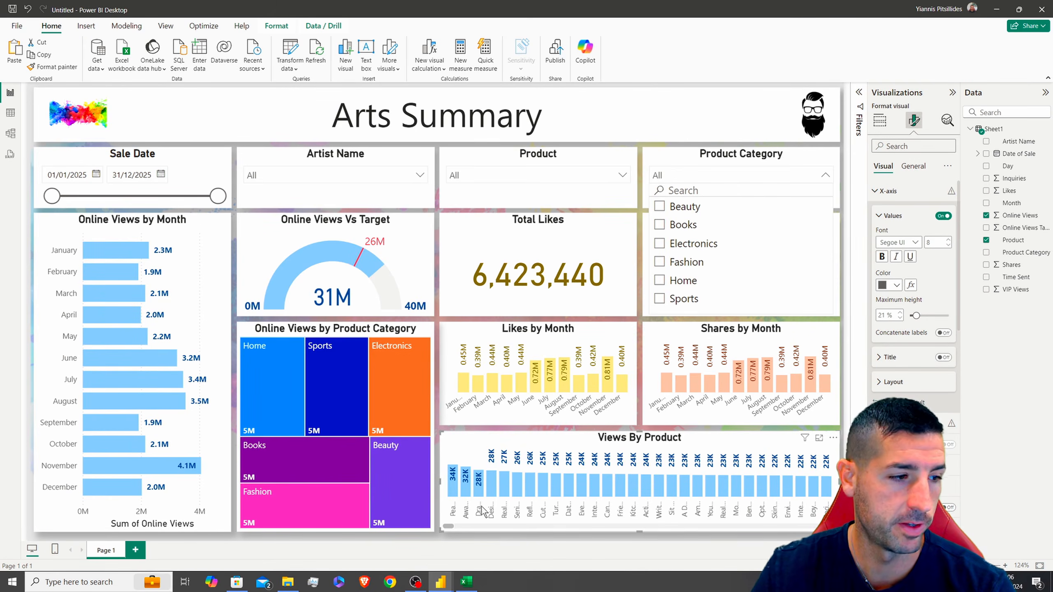
left_click(638, 441)
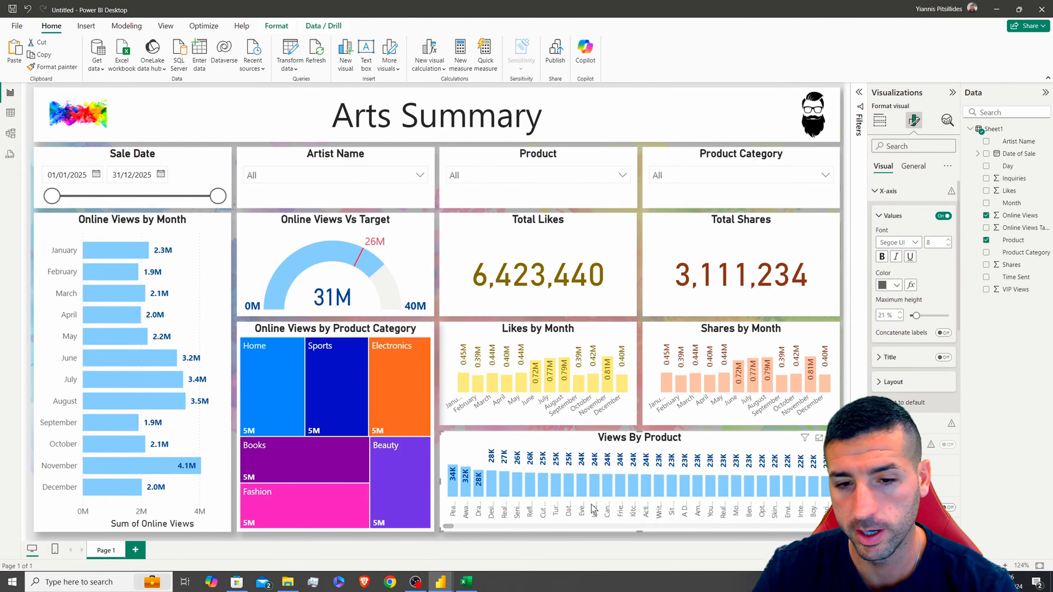